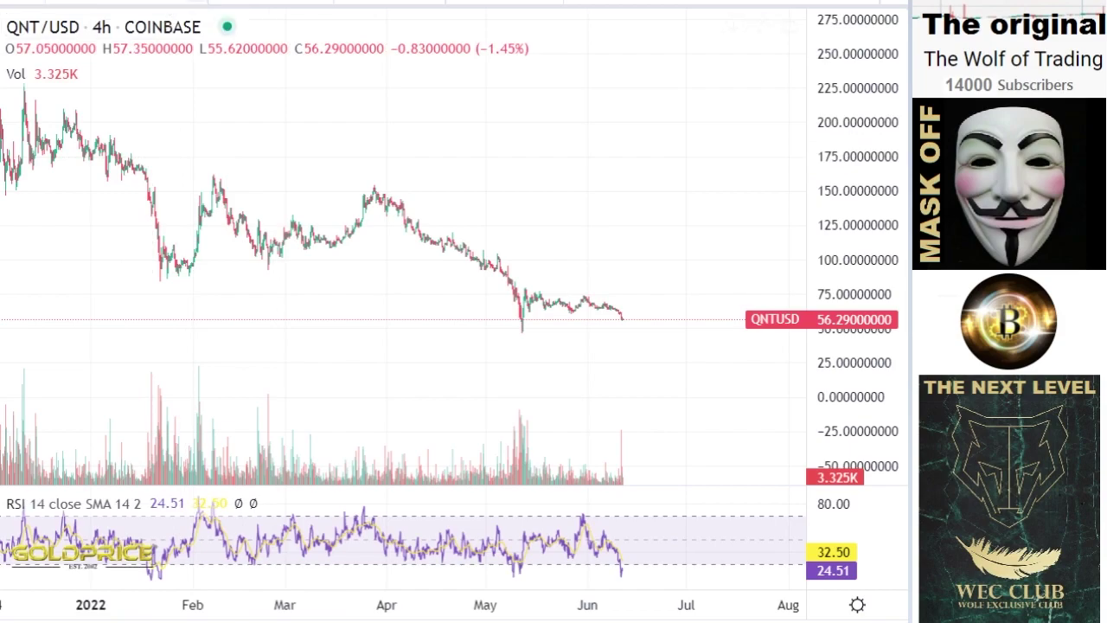
Step: Switch the QNT/USD chart to the 1-day interval and fit its full price history in view
left_click(239, 267)
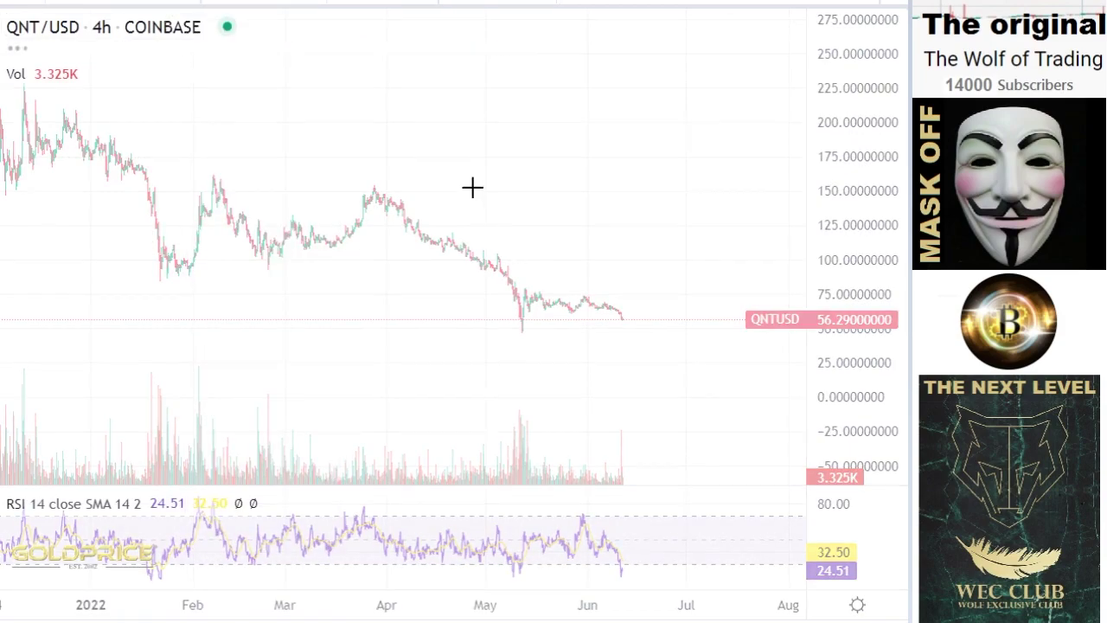
left_click_drag(855, 165, 826, 389)
left_click_drag(601, 186, 565, 311)
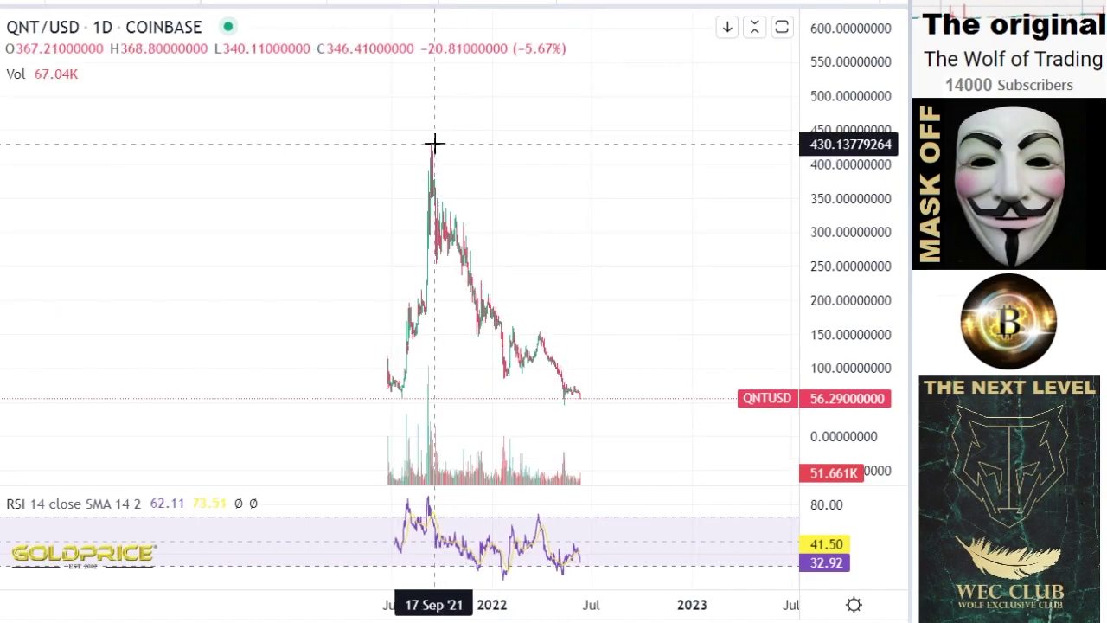
Step: Examine the daily QNT/USD decline from the 2021 peak to the June 2022 candles
left_click_drag(540, 273, 558, 231)
scroll(555, 265, "up", 2)
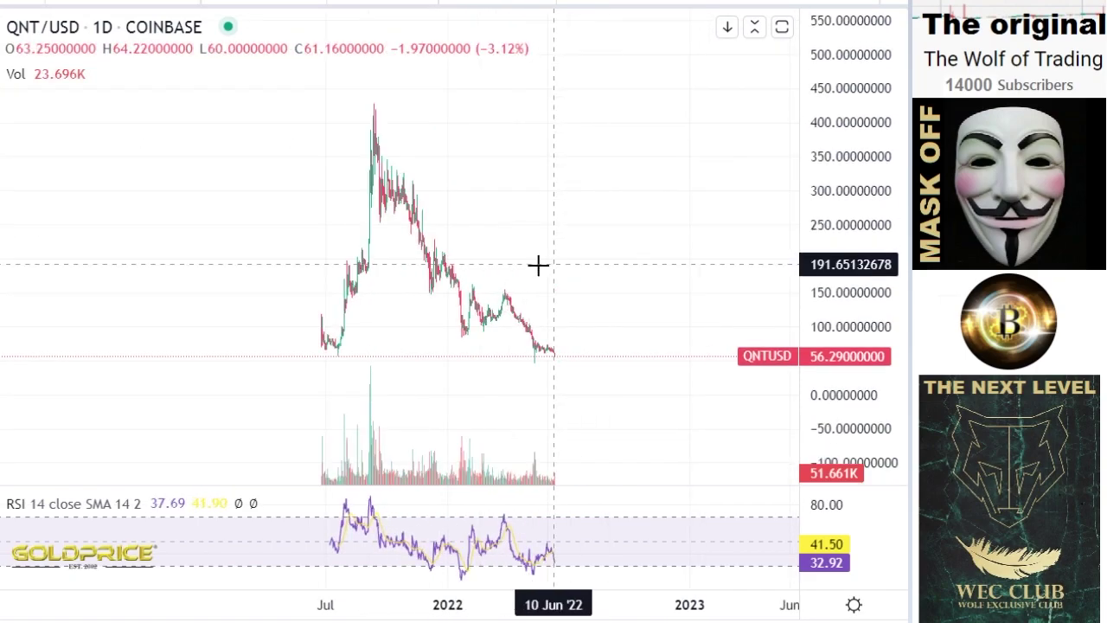
scroll(538, 265, "up", 2)
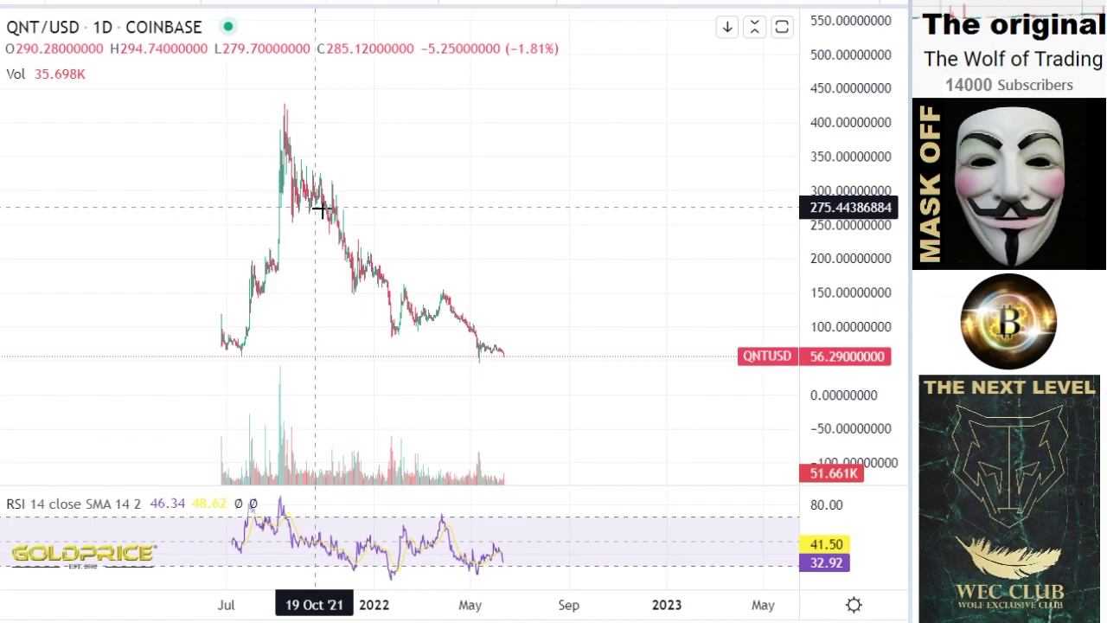
left_click_drag(648, 329, 726, 254)
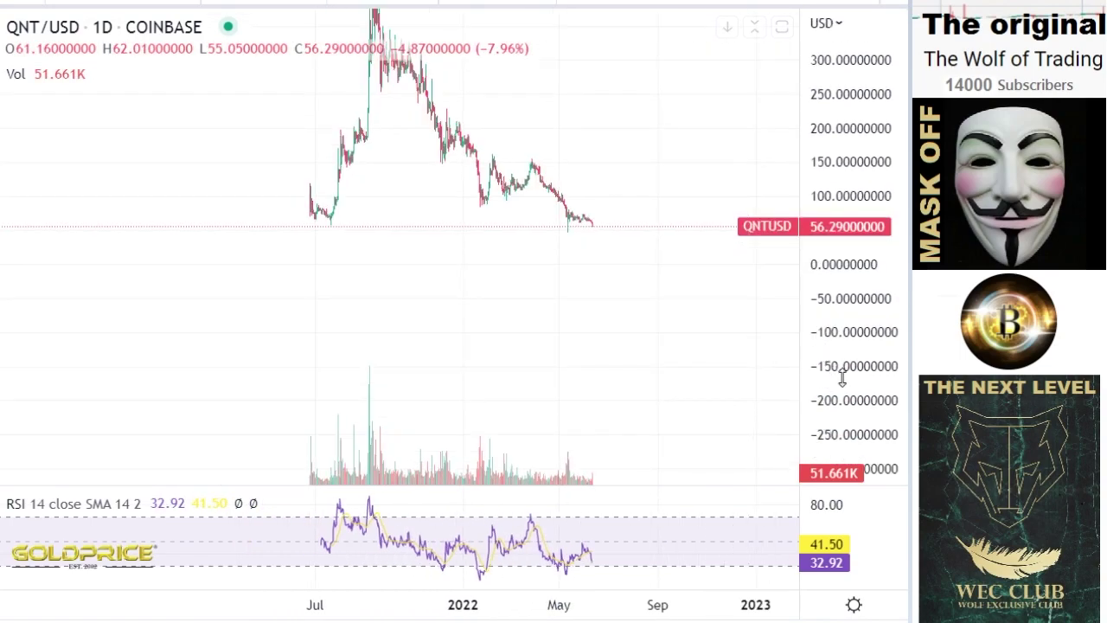
left_click_drag(843, 377, 739, 143)
left_click_drag(662, 262, 675, 351)
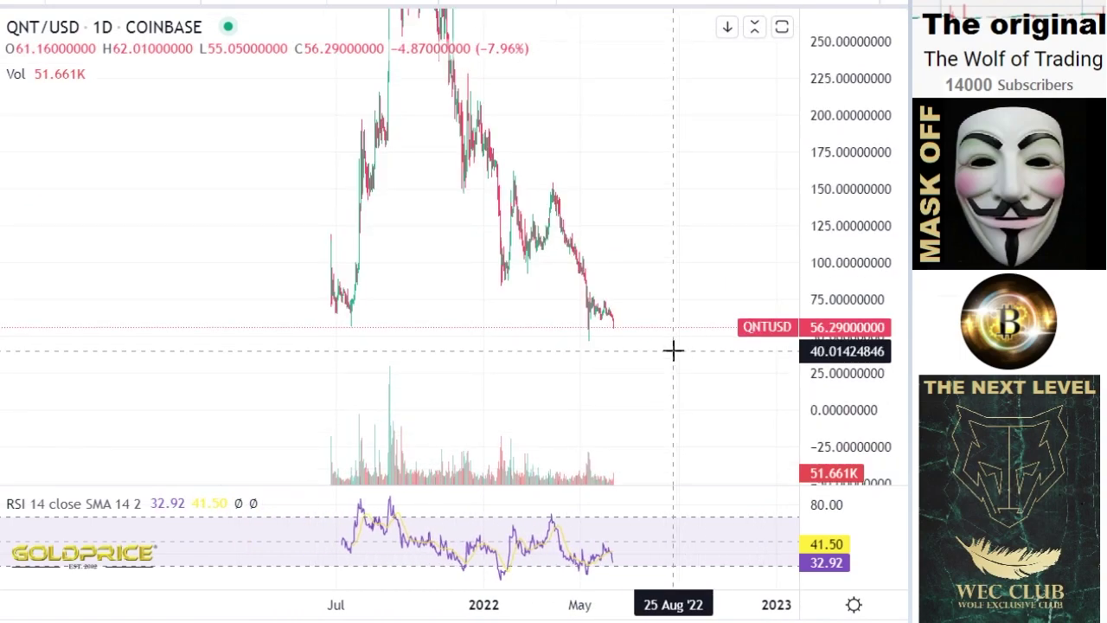
scroll(672, 351, "up", 3)
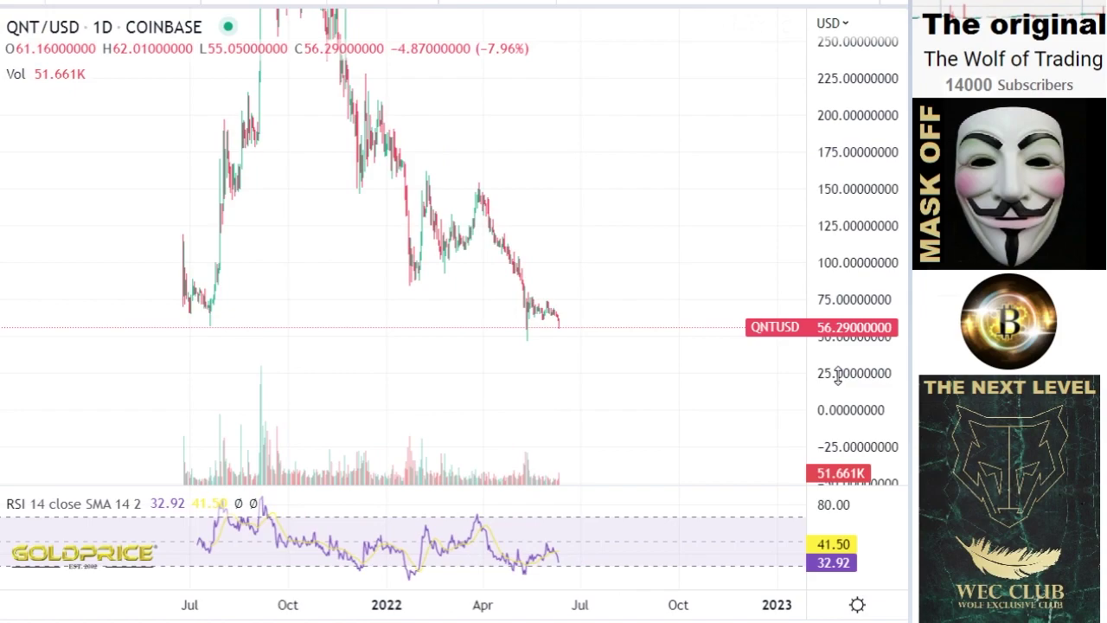
left_click_drag(662, 316, 784, 254)
scroll(521, 313, "up", 1)
left_click_drag(851, 337, 677, 334)
scroll(608, 302, "up", 3)
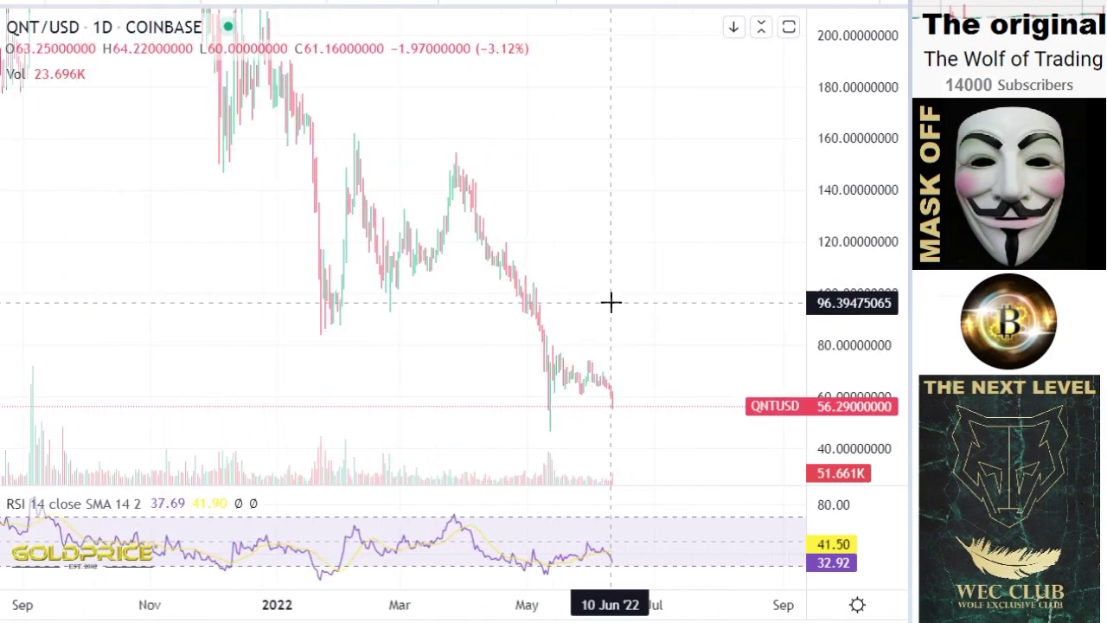
scroll(612, 302, "up", 3)
left_click_drag(862, 240, 822, 378)
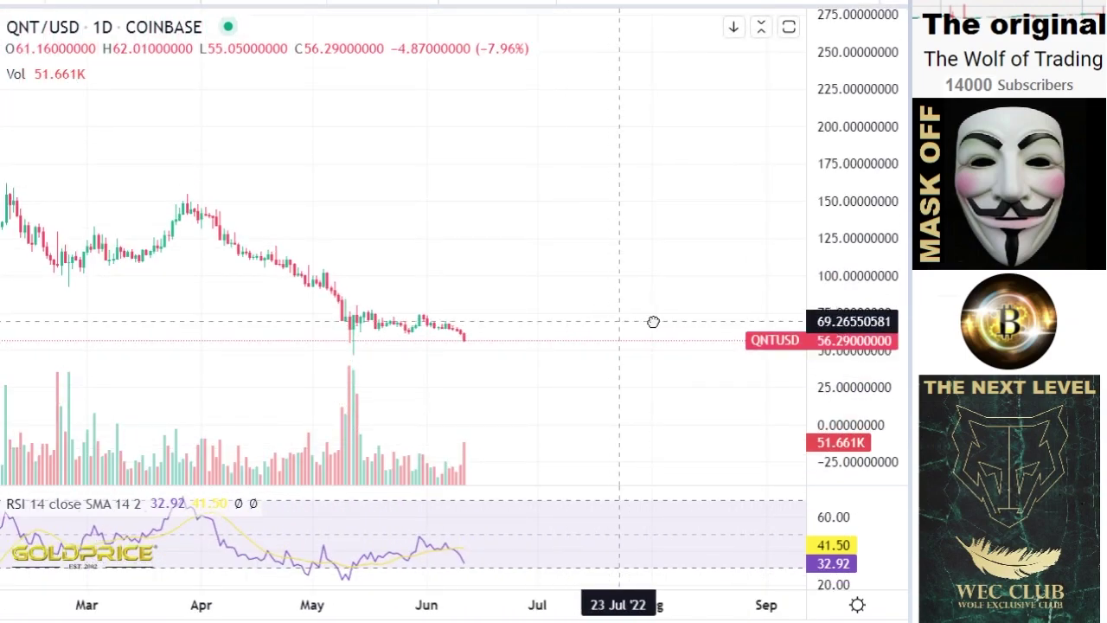
Step: Draw a descending trend line from the 27 March 2022 high at about 156 to 15 June 2022 at about 48
left_click_drag(649, 321, 768, 297)
left_click_drag(841, 293, 838, 129)
left_click_drag(663, 303, 687, 277)
left_click(1, 26)
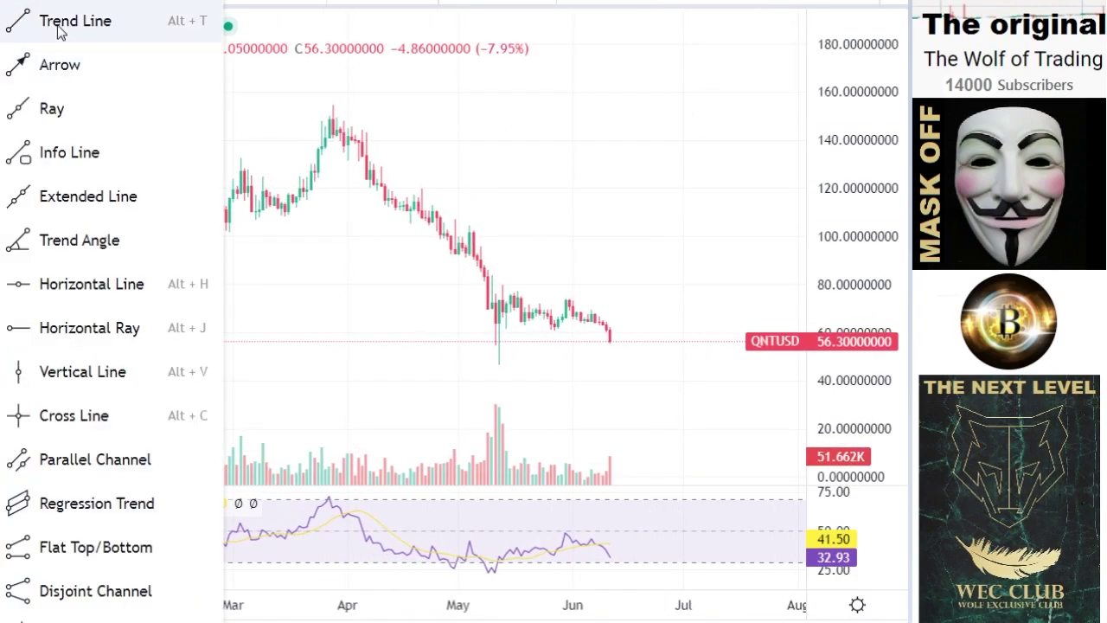
left_click(60, 21)
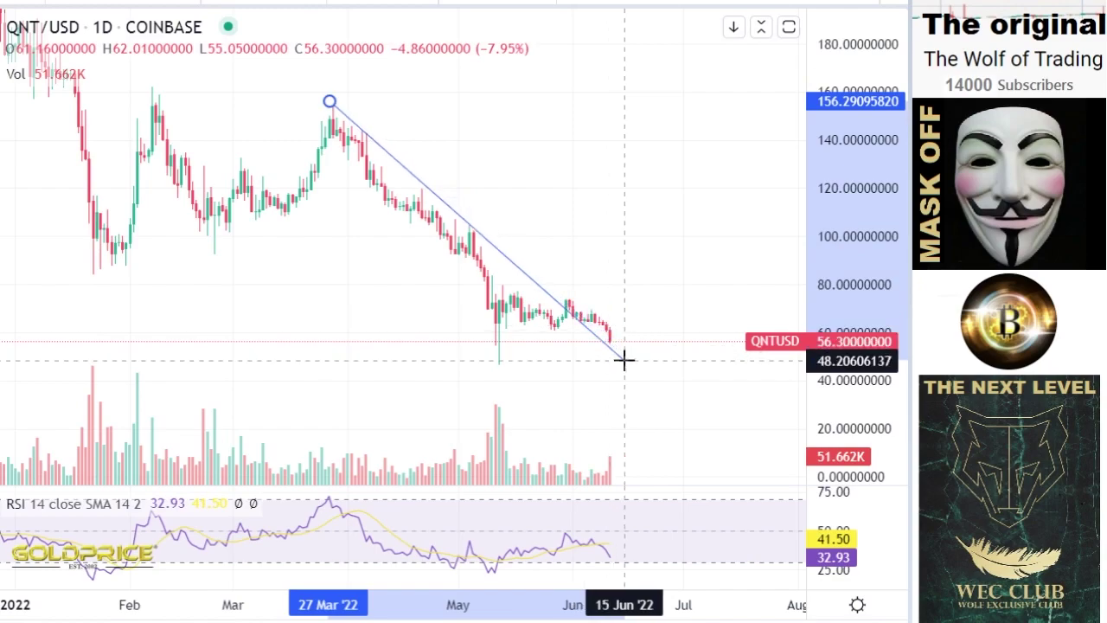
left_click(625, 359)
Step: Draw a roughly parallel lower trend line from 20 March 2022 at about 120, past the May low, to early June at about 19.5
left_click_drag(663, 294, 645, 230)
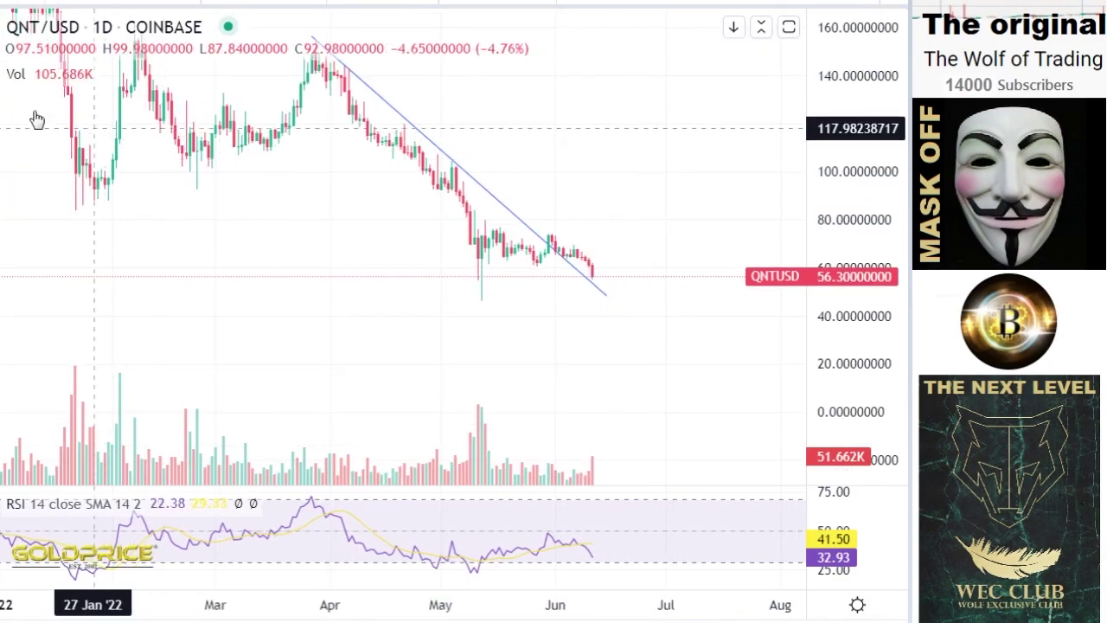
left_click(2, 49)
left_click(49, 22)
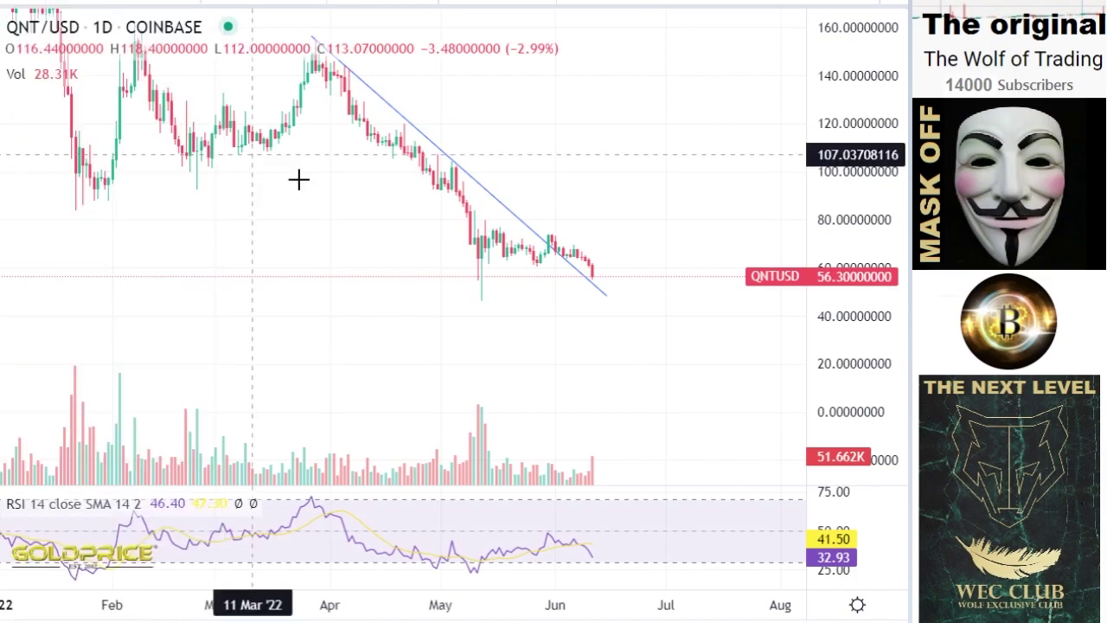
left_click(286, 123)
left_click(559, 365)
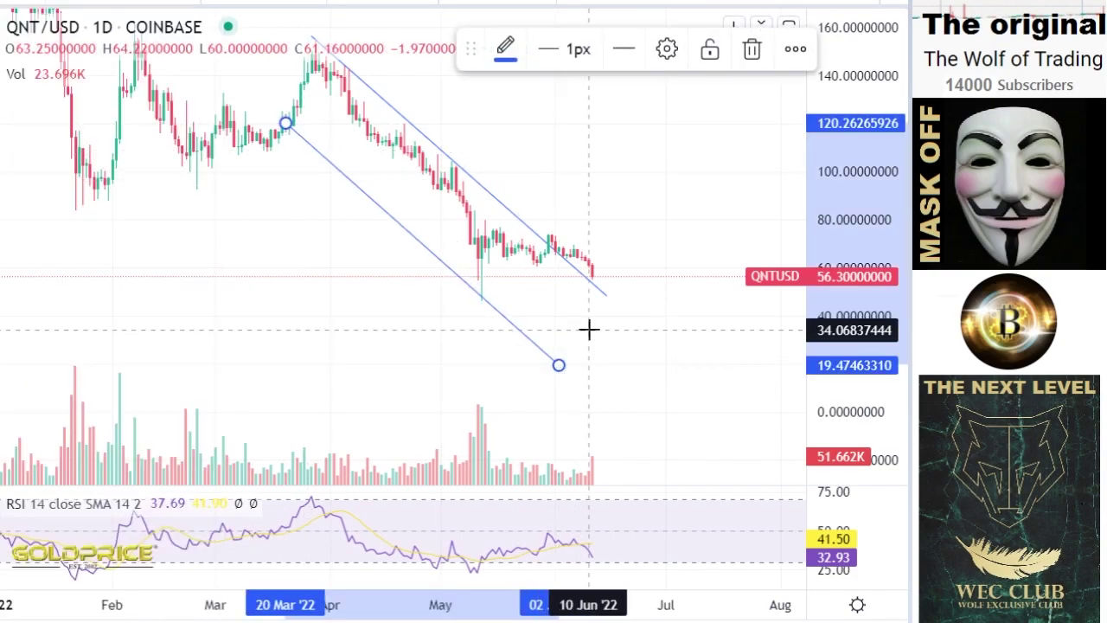
Step: Switch the QNT/USD chart interval to 4 hours
scroll(583, 326, "up", 5)
left_click_drag(676, 348, 689, 349)
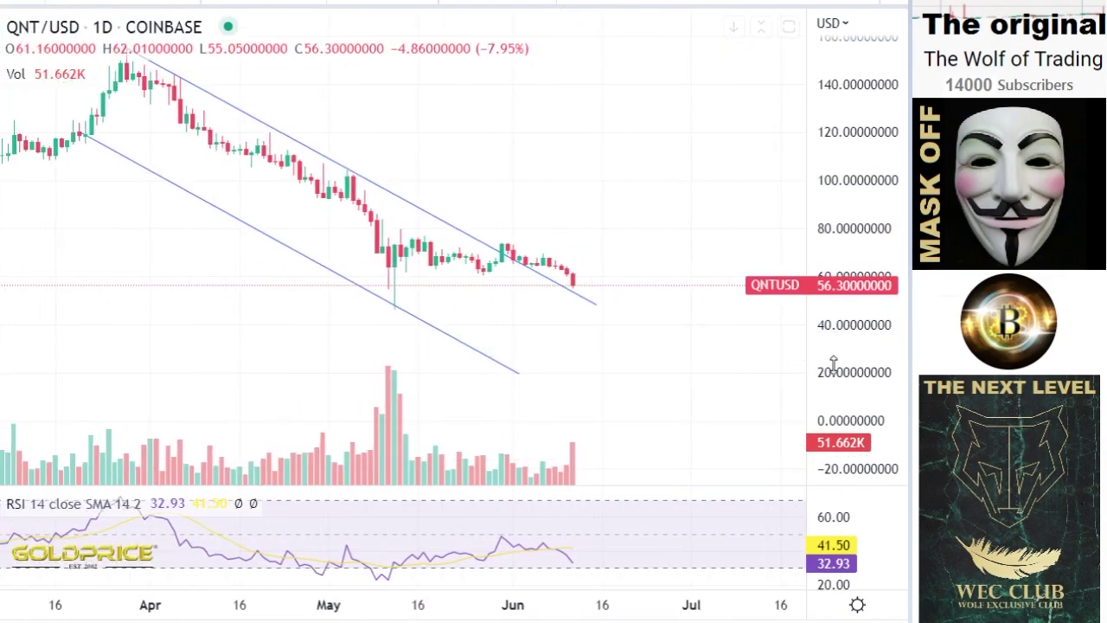
left_click_drag(836, 364, 832, 223)
left_click(663, 309)
left_click_drag(653, 239, 653, 237)
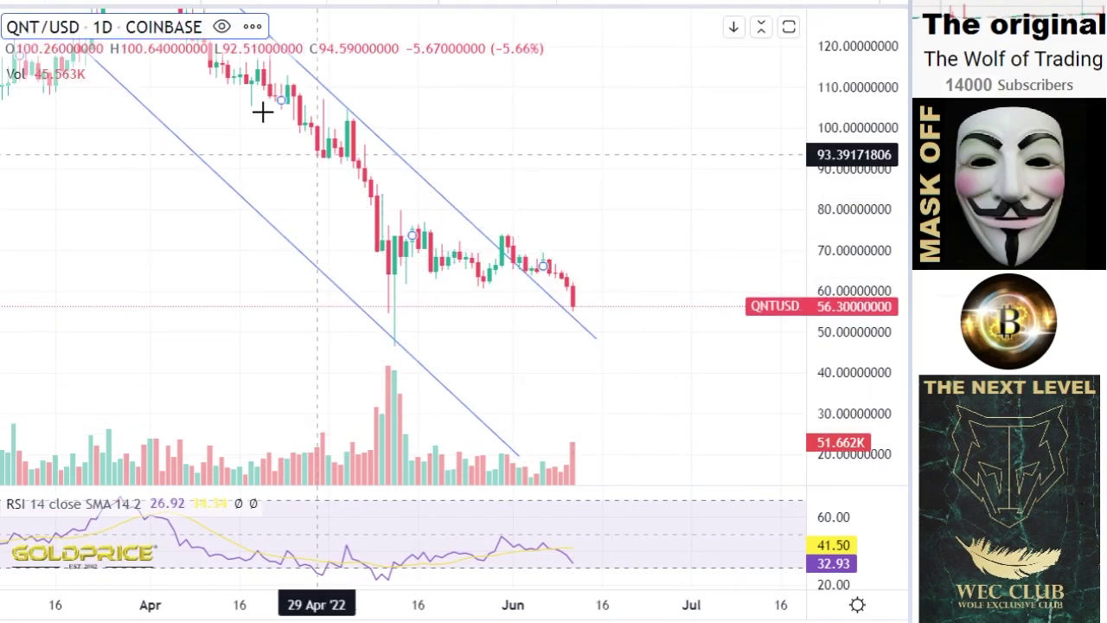
left_click(189, 3)
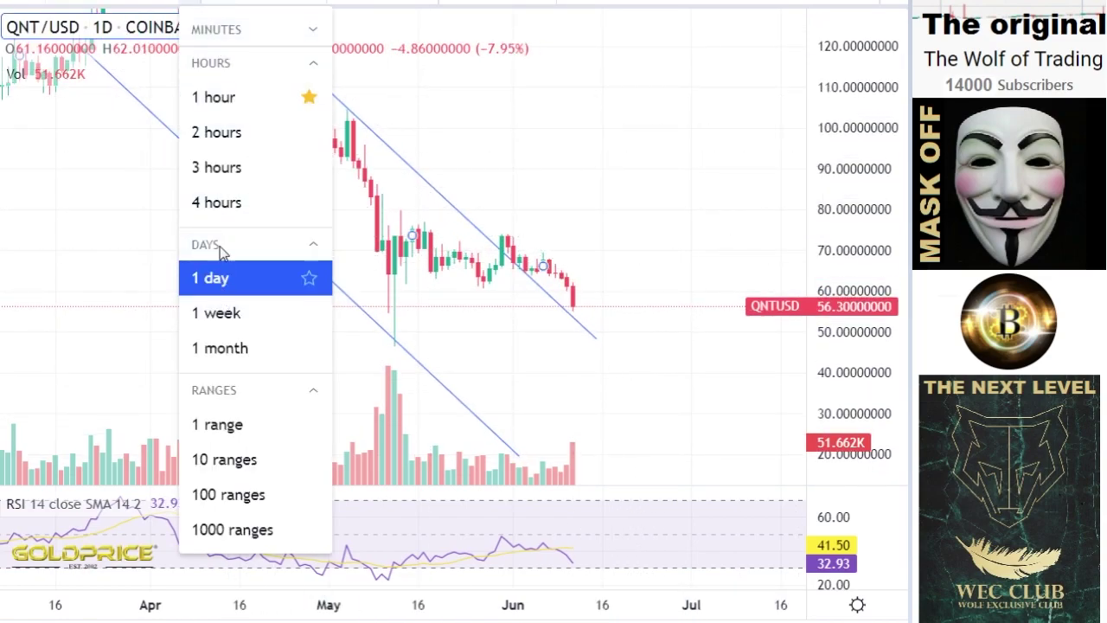
left_click(216, 202)
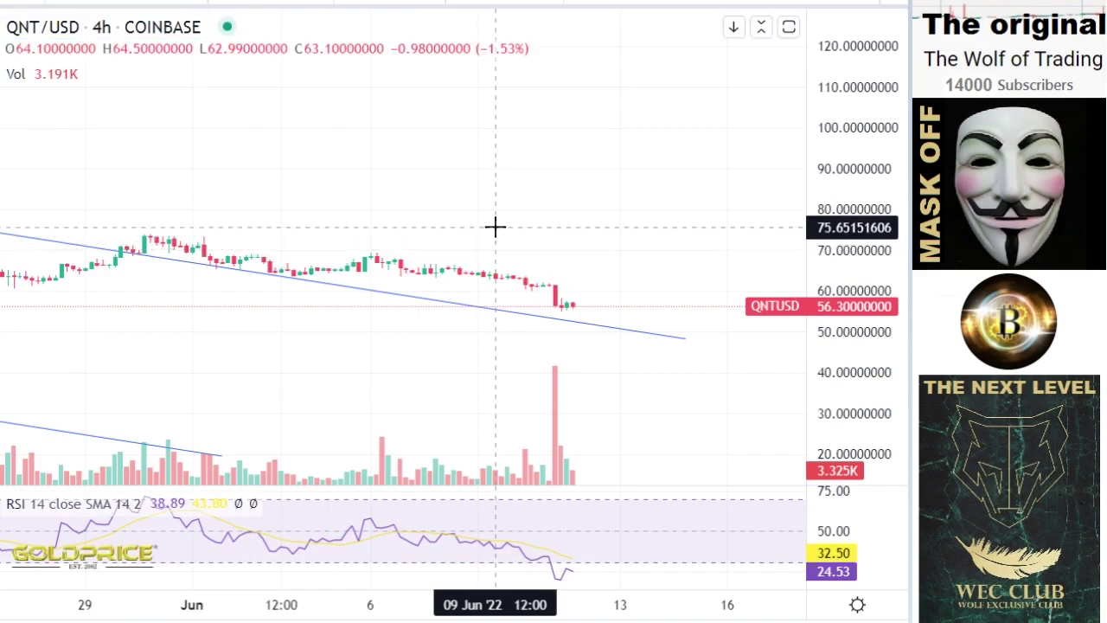
Step: Draw a nearly horizontal support line along the lows at about 61–62, from 27 April to 18 June 2022
scroll(556, 185, "down", 6)
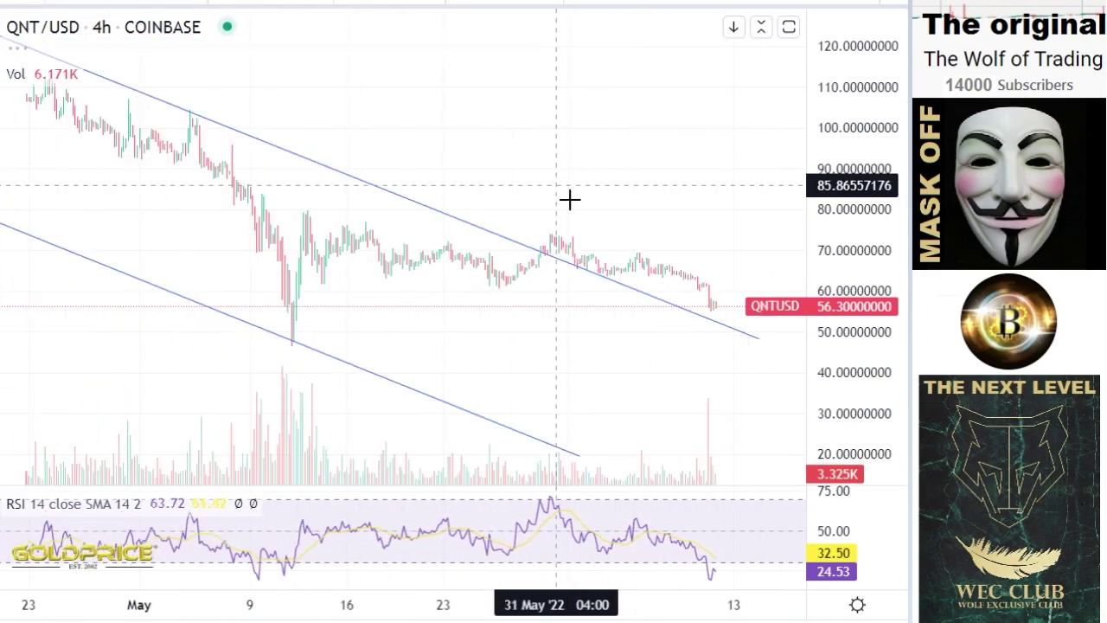
scroll(563, 191, "down", 2)
left_click_drag(642, 324, 540, 232)
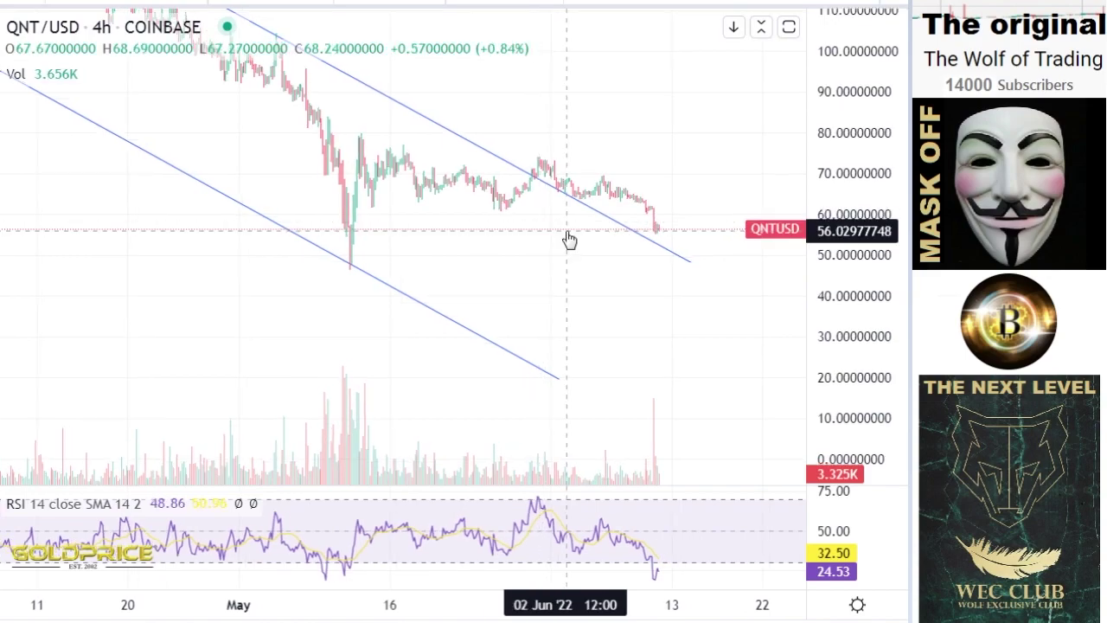
scroll(568, 240, "up", 2)
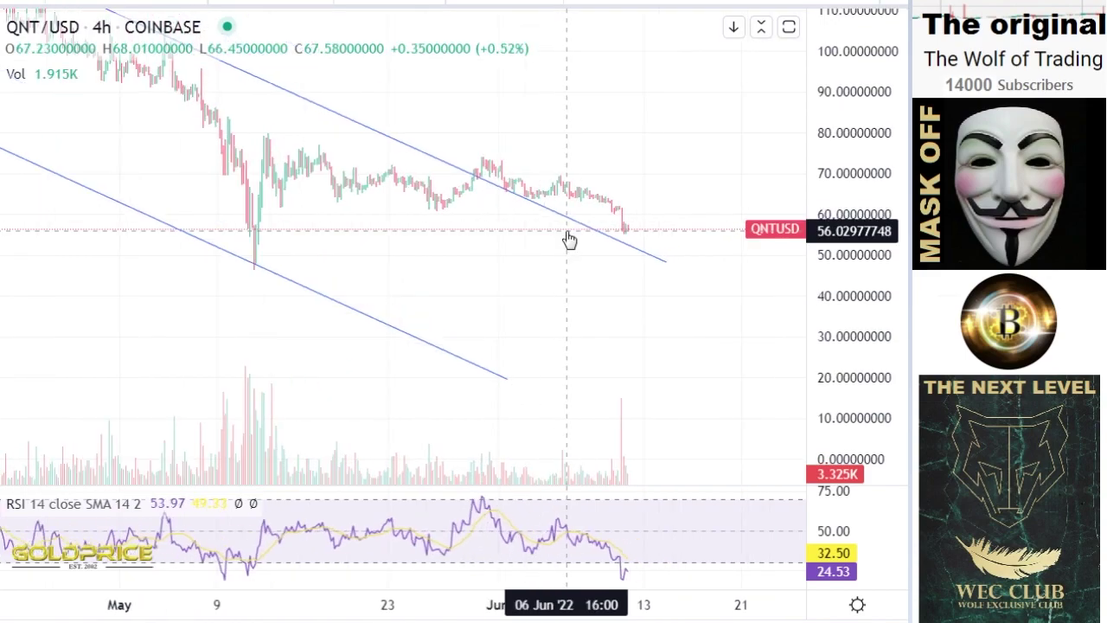
left_click_drag(834, 354, 841, 162)
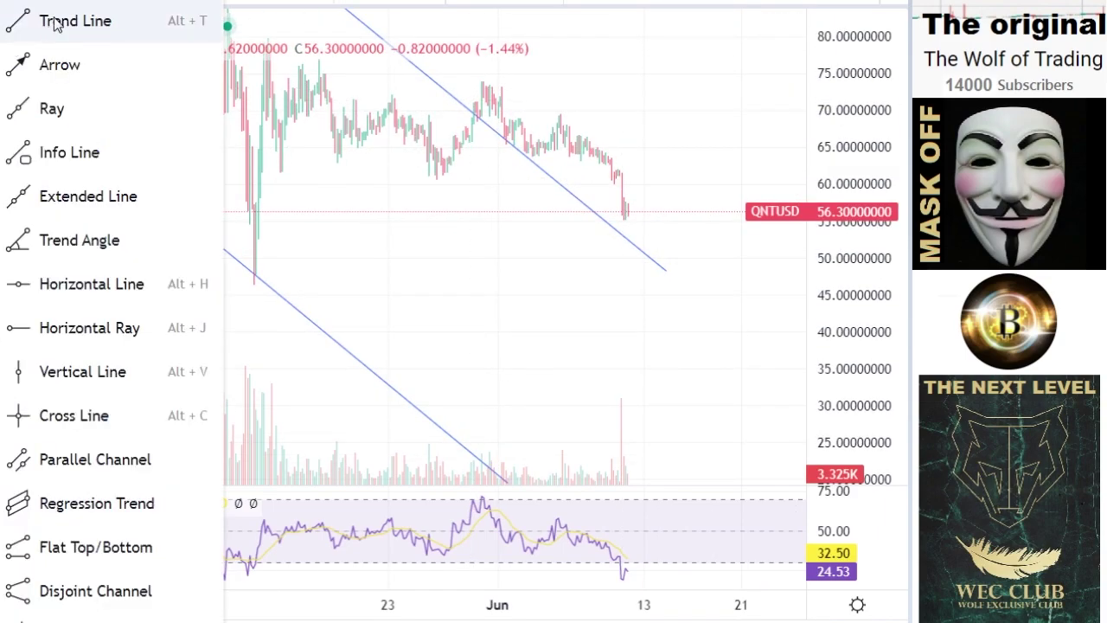
left_click(79, 172)
left_click(715, 176)
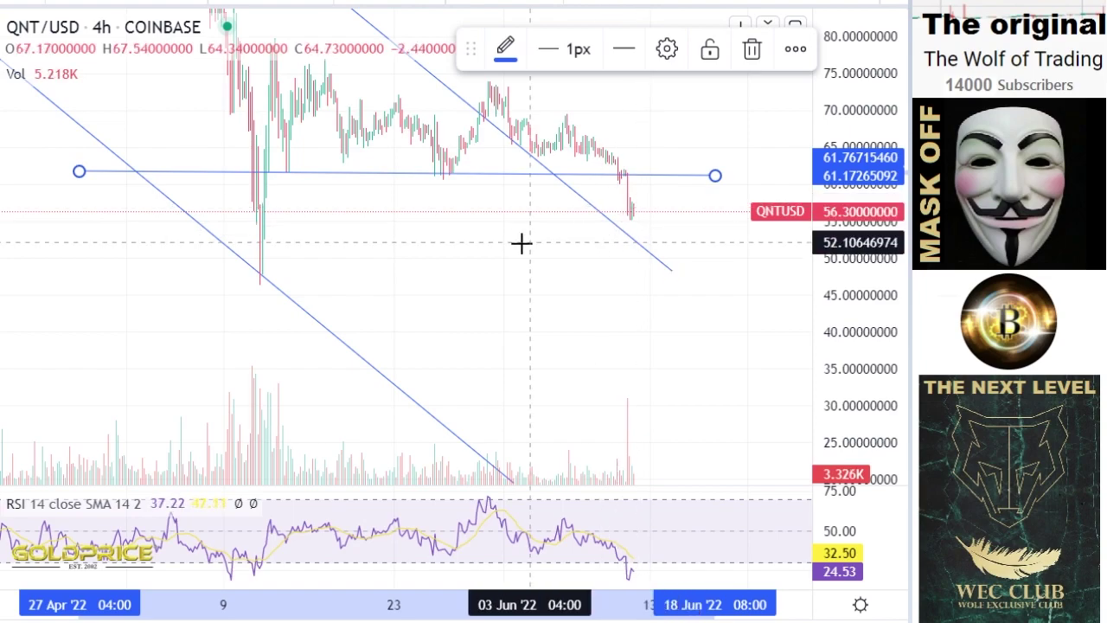
Step: Examine the QNT/USD price against the descending channel and the horizontal support line
left_click(5, 36)
left_click_drag(468, 281, 489, 370)
scroll(565, 218, "down", 4)
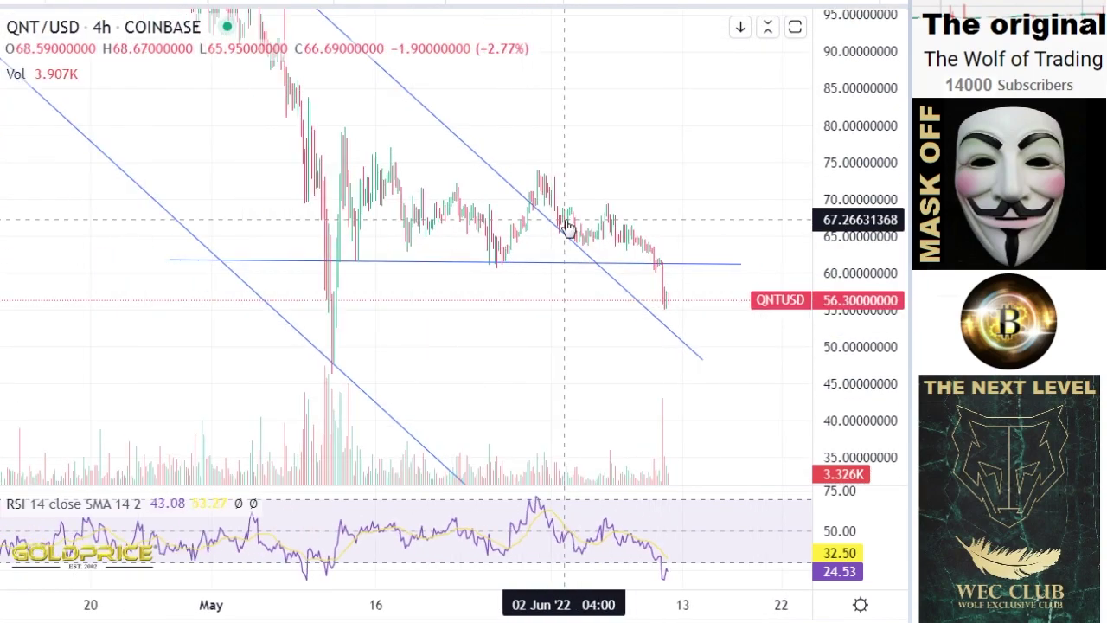
left_click_drag(836, 173, 822, 406)
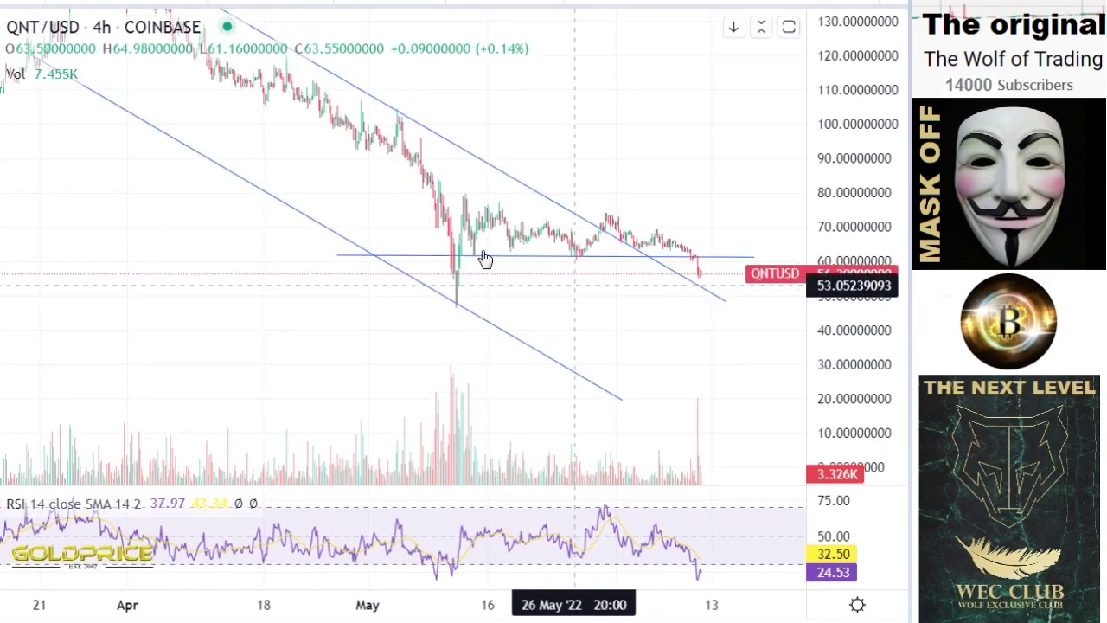
left_click_drag(386, 185, 405, 322)
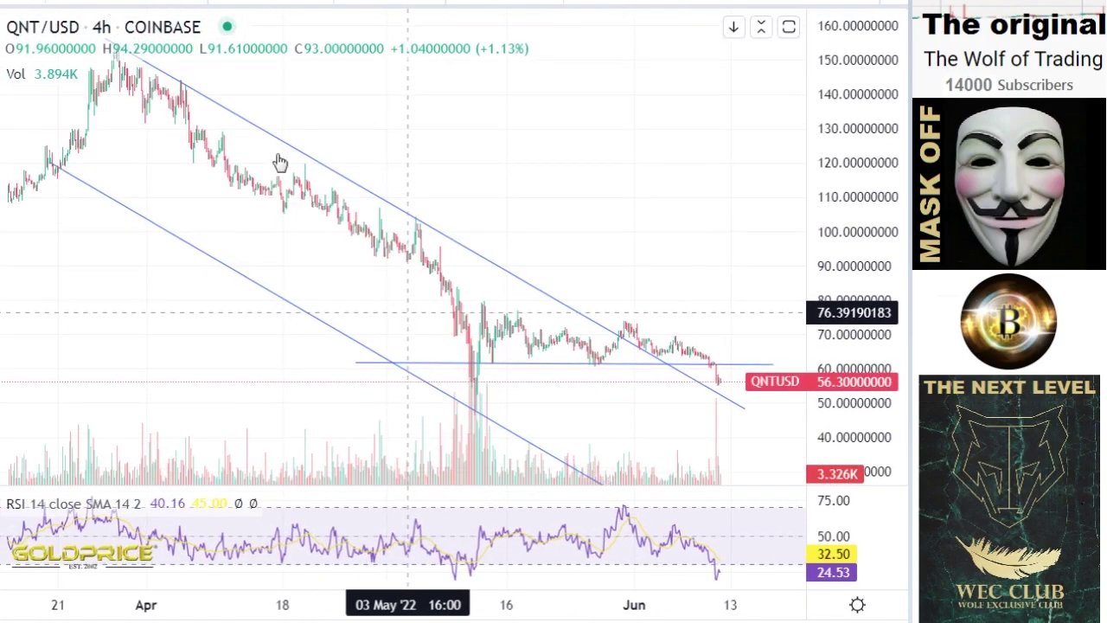
left_click_drag(604, 410, 468, 264)
left_click_drag(848, 334, 822, 178)
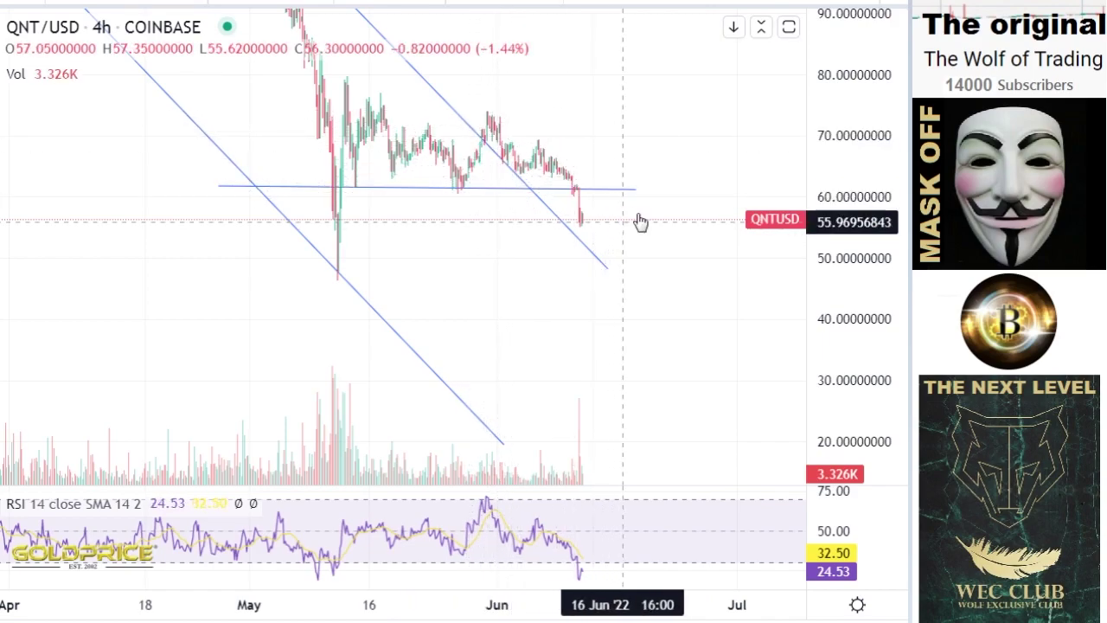
left_click_drag(674, 240, 585, 191)
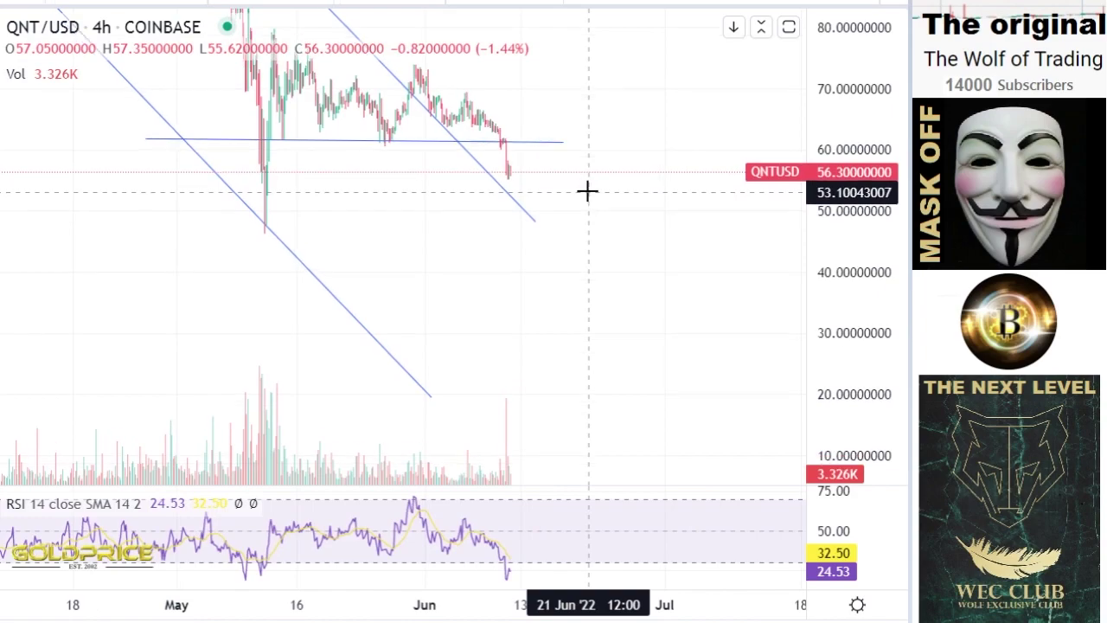
Step: Sketch a freehand downward price path from the latest QNT/USD candles
left_click(5, 160)
left_click(8, 156)
mouse_move(516, 173)
left_mouse_down()
mouse_move(583, 218)
mouse_move(581, 235)
left_mouse_up()
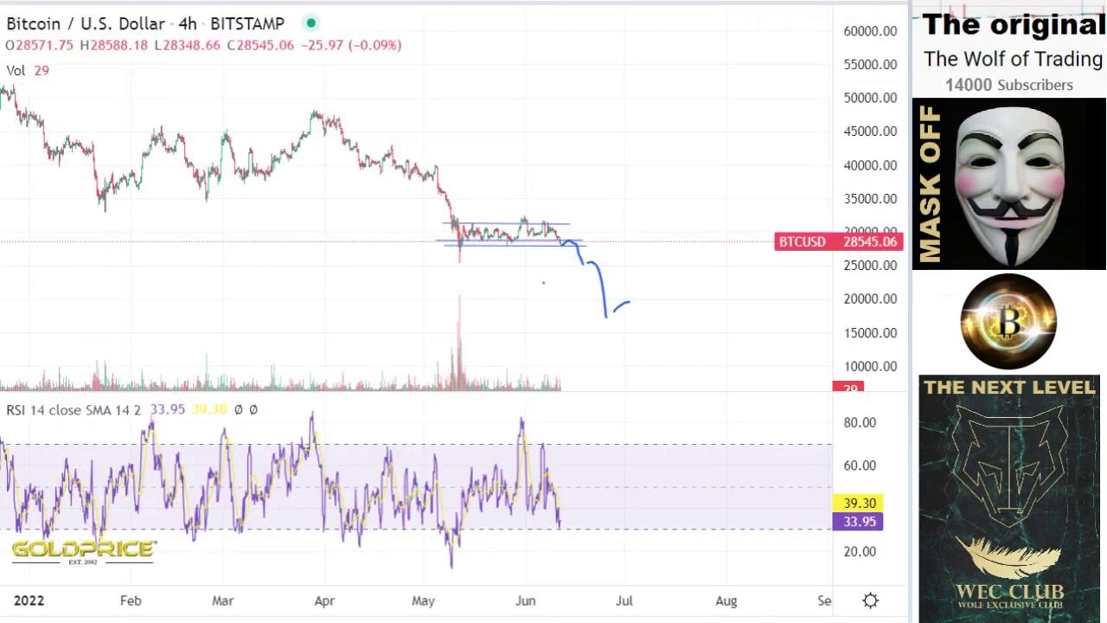
Step: On the Bitcoin / U.S. Dollar chart, draw a descending trend line from the 27 March 2022 high at about 48,935 to mid-July at about 23,078
left_click(85, 24)
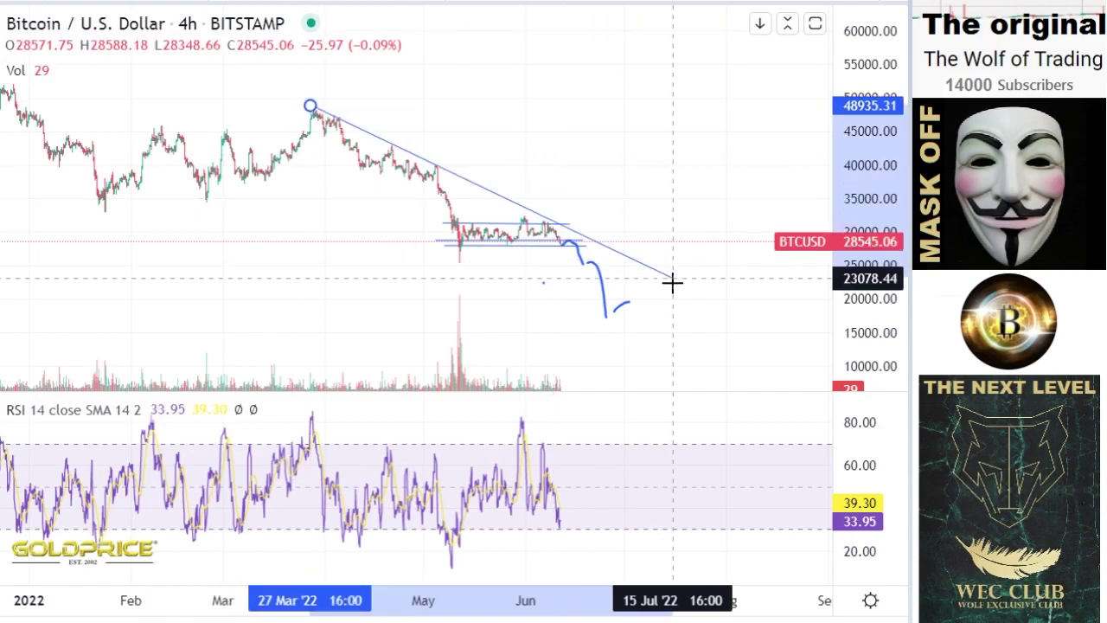
left_click_drag(857, 349, 856, 235)
left_click_drag(639, 161, 595, 73)
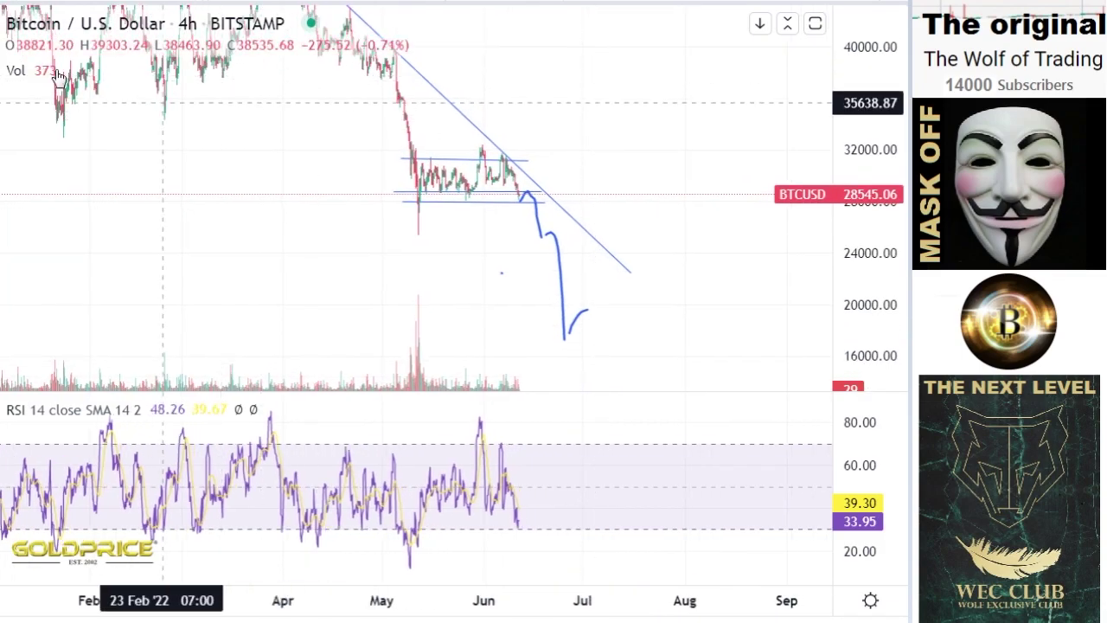
Step: Draw a lower trend line on the Bitcoin chart from 18 March 2022 at about 37,850 through the May low to 7 June at about 18,617
left_click(1, 62)
left_click(69, 26)
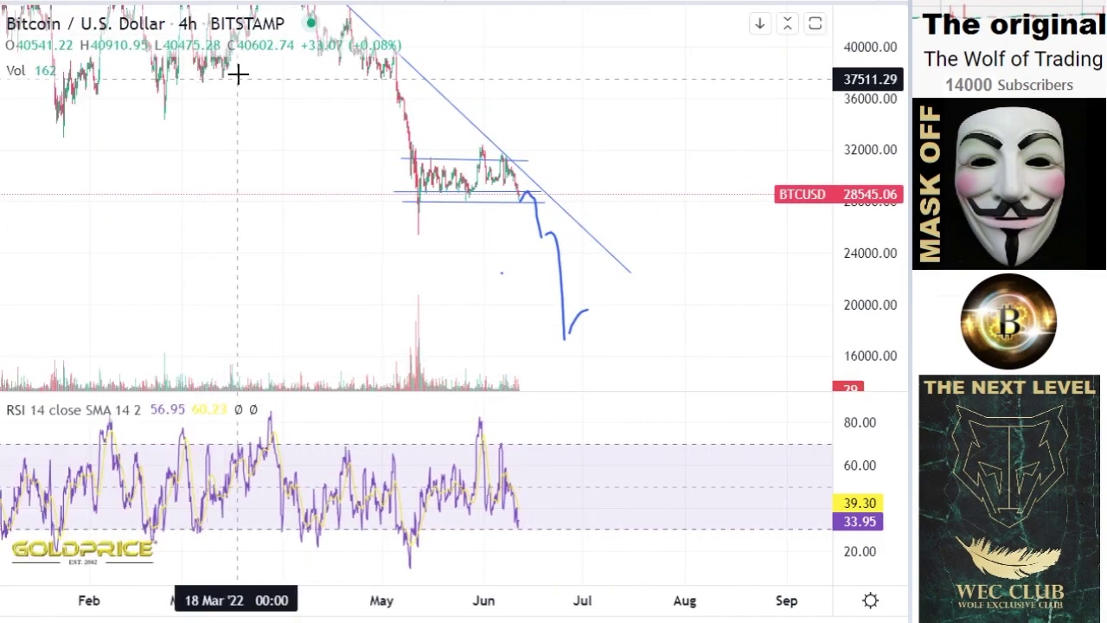
left_click(506, 321)
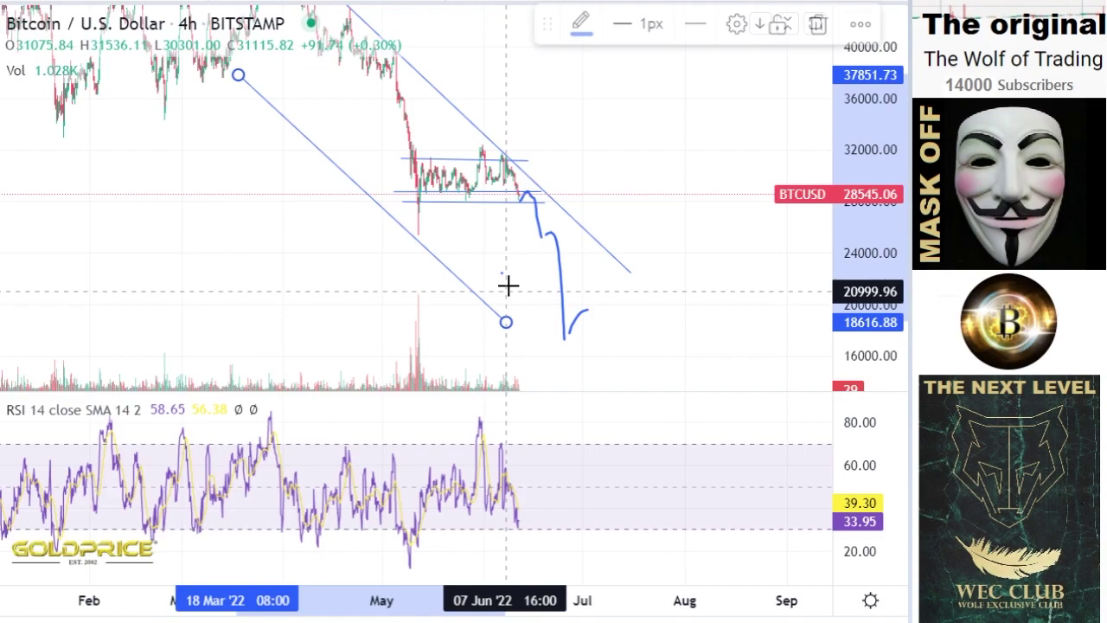
Step: On the Bitcoin chart, sketch a freehand path from about 28,100 up to about 31,000 and down to about 26,000 by early July
scroll(509, 281, "right", 5)
left_click(7, 35)
left_click(21, 33)
left_click_drag(683, 216, 854, 242)
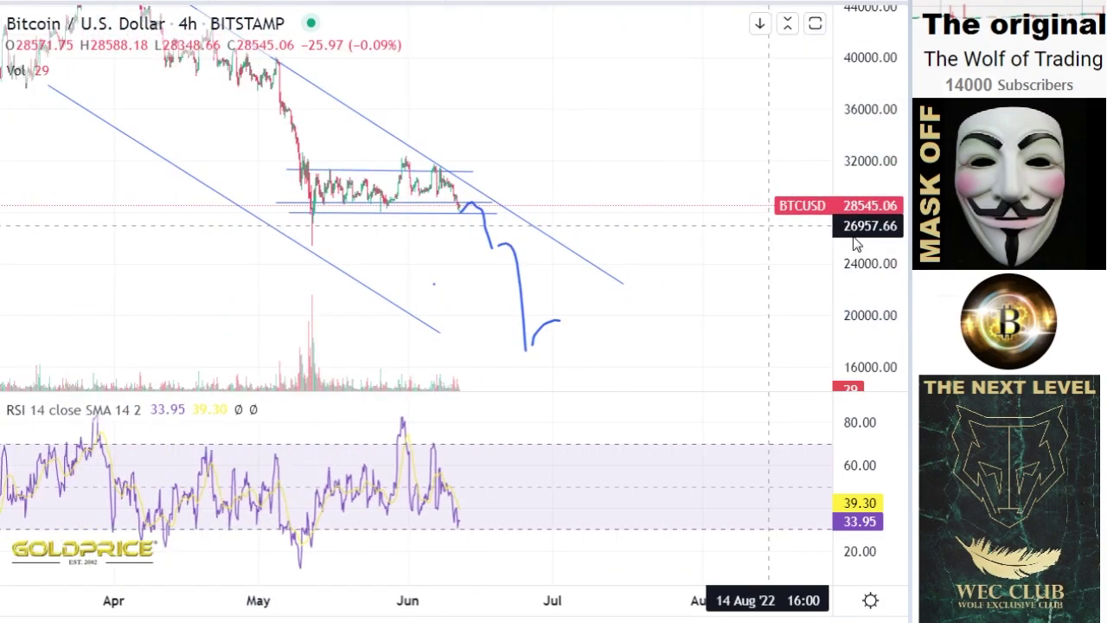
scroll(714, 235, "up", 3)
left_click_drag(855, 316, 855, 232)
left_click_drag(666, 148, 665, 140)
left_click(7, 142)
left_click(164, 170)
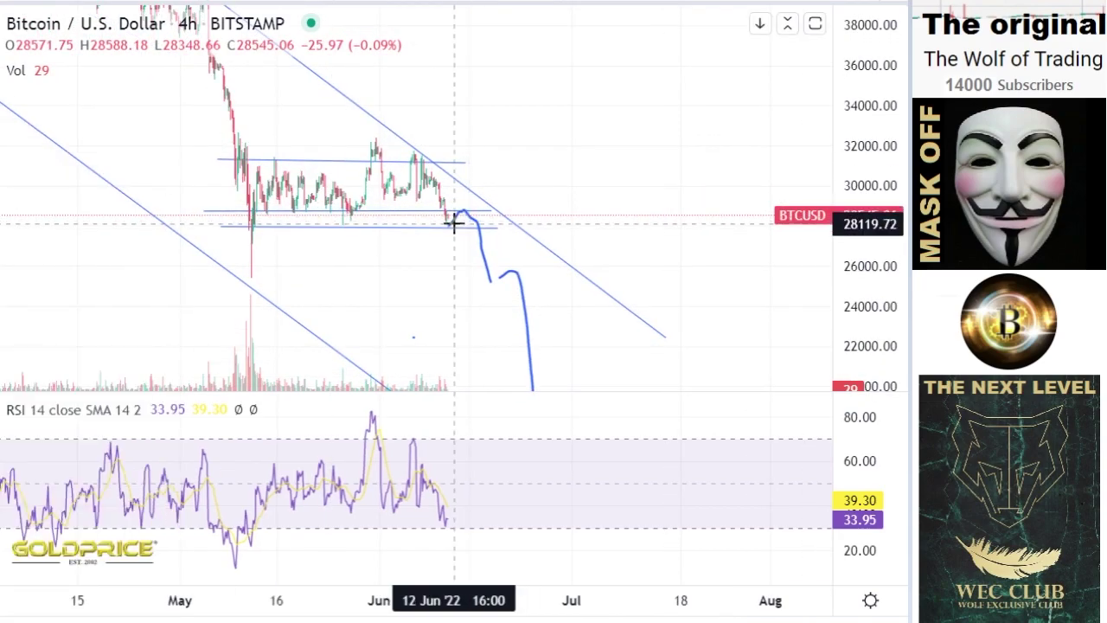
mouse_move(477, 212)
left_mouse_down()
mouse_move(506, 155)
mouse_move(538, 245)
left_mouse_up()
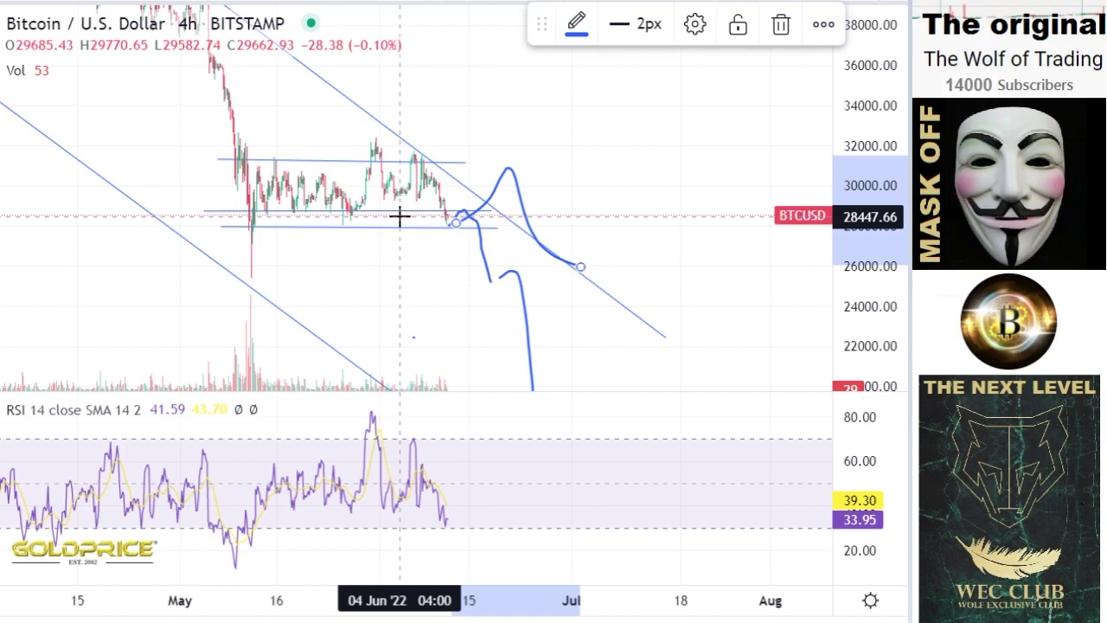
left_click(21, 38)
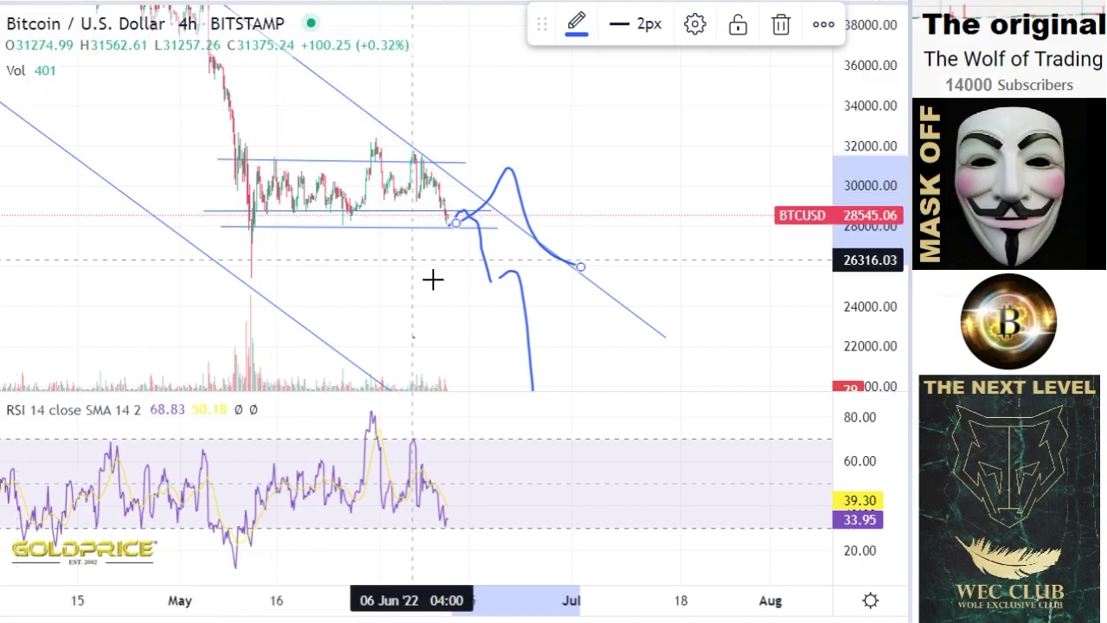
Step: Sketch a freehand rebound with the Brush at the lower end of the projected Bitcoin drop
left_click_drag(480, 278, 645, 256)
scroll(645, 257, "up", 5)
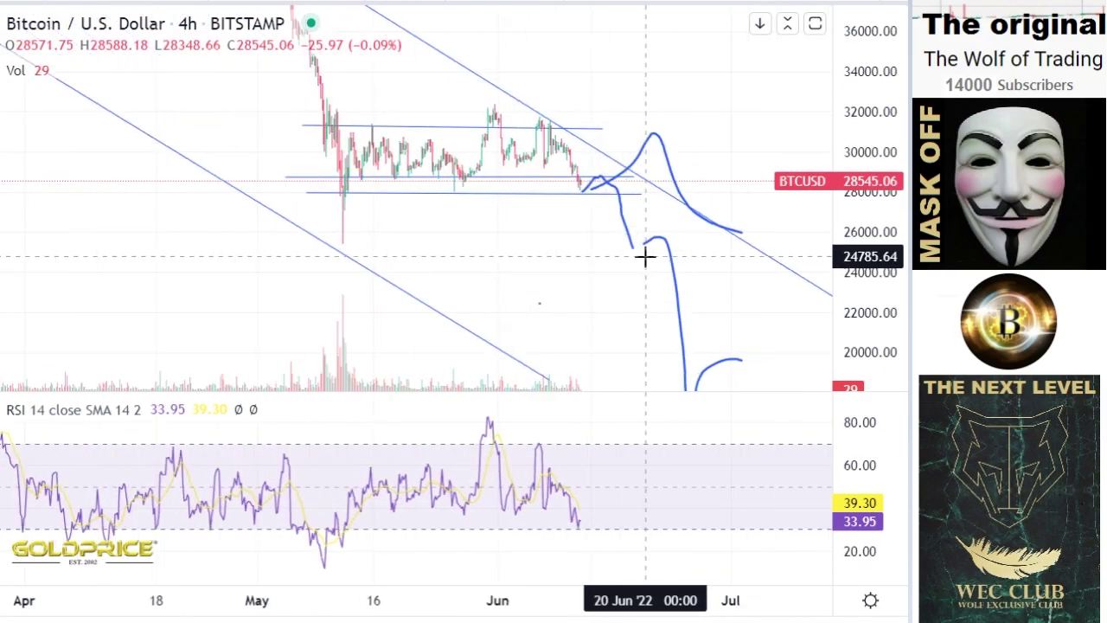
left_click_drag(875, 318, 865, 198)
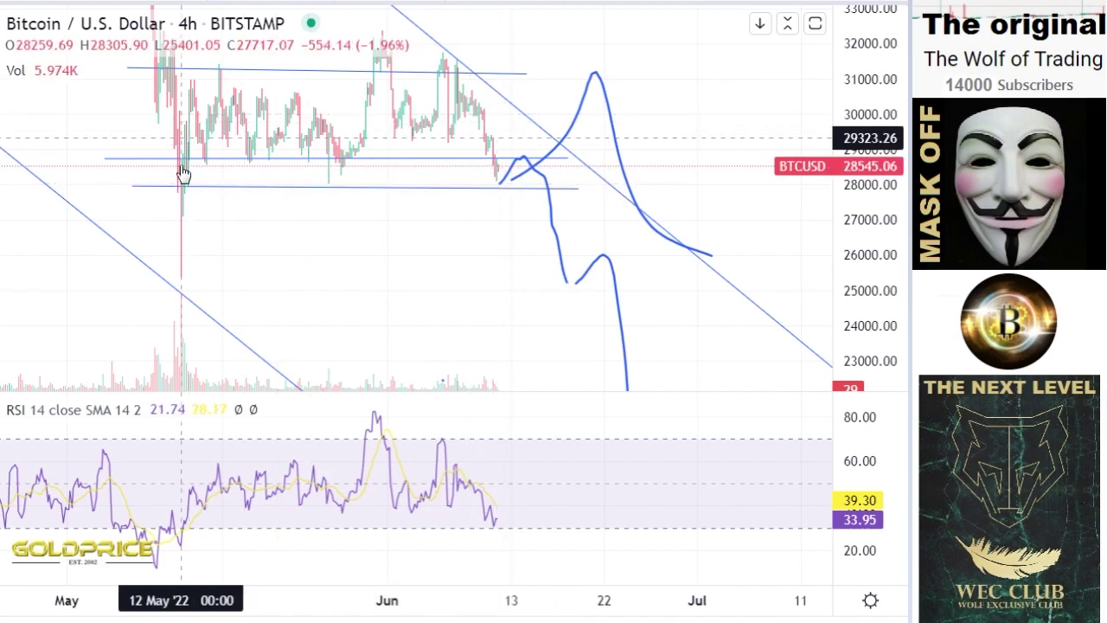
left_click_drag(887, 242, 891, 380)
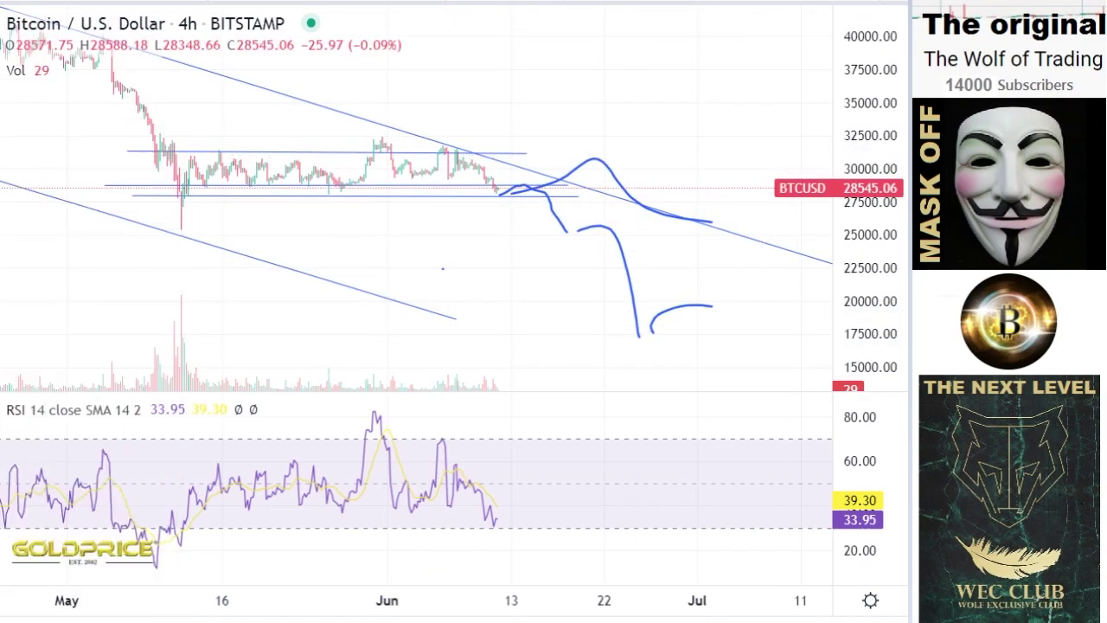
left_click_drag(443, 199, 391, 139)
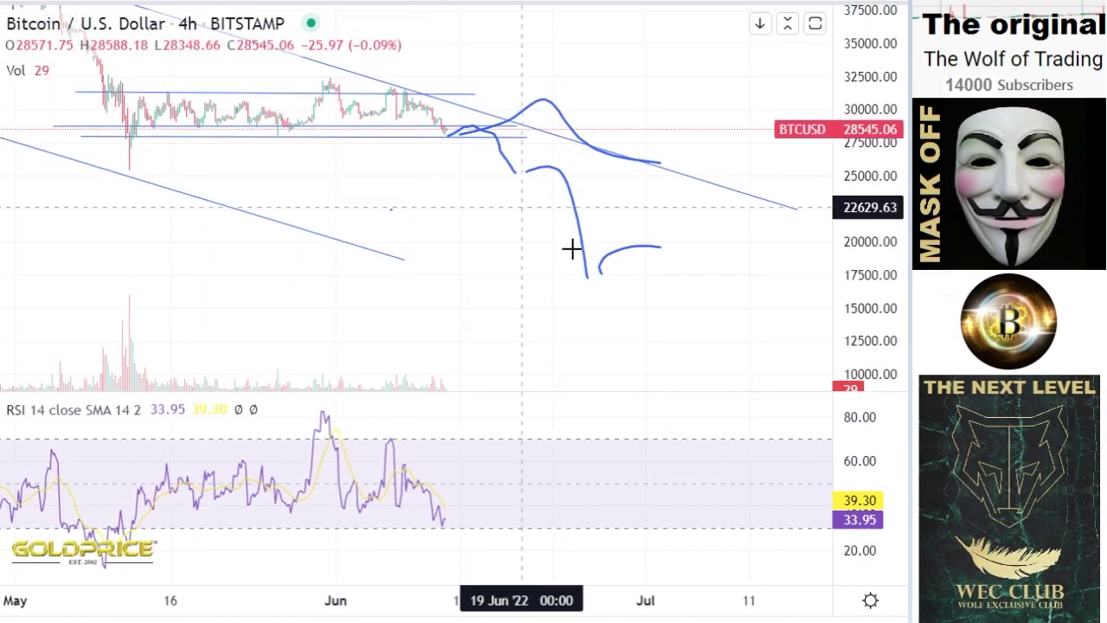
left_click(3, 156)
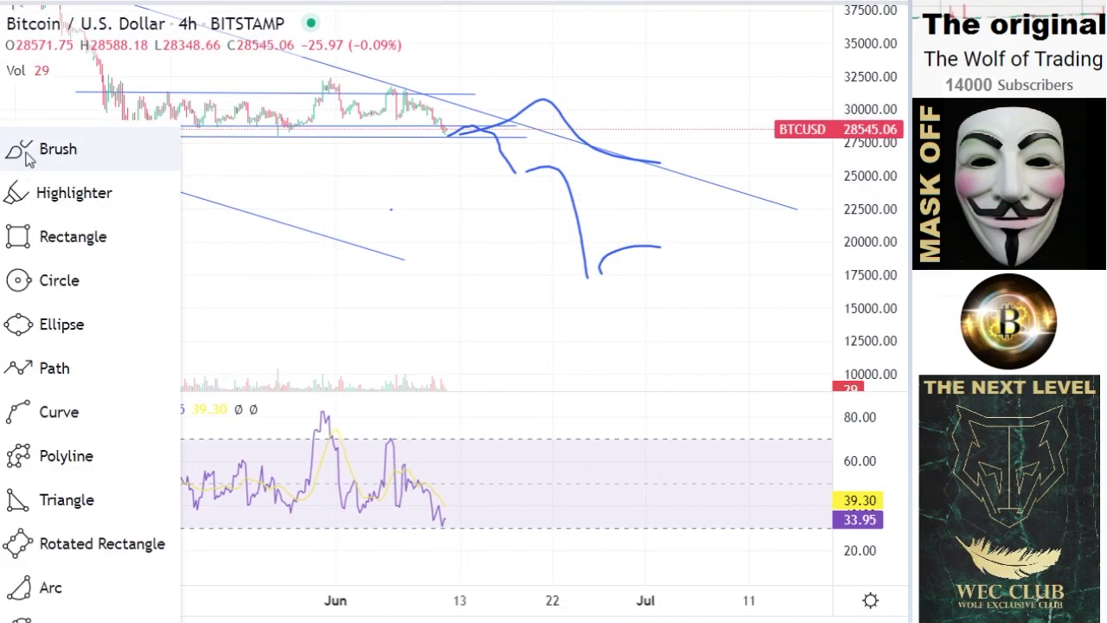
left_click(26, 156)
left_click_drag(594, 280, 670, 221)
left_click_drag(724, 310, 729, 326)
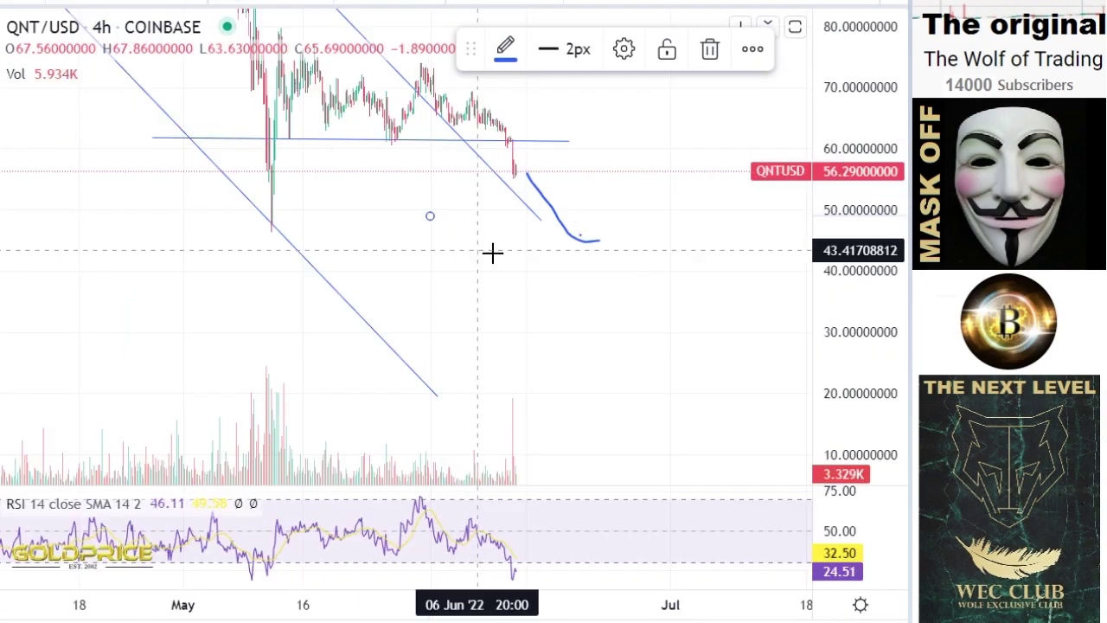
Step: On the QNT/USD chart, sketch a freehand path from about 54 up to about 58, stepping down to about 35
left_click(13, 39)
left_click_drag(502, 255, 598, 294)
left_click_drag(853, 184, 851, 337)
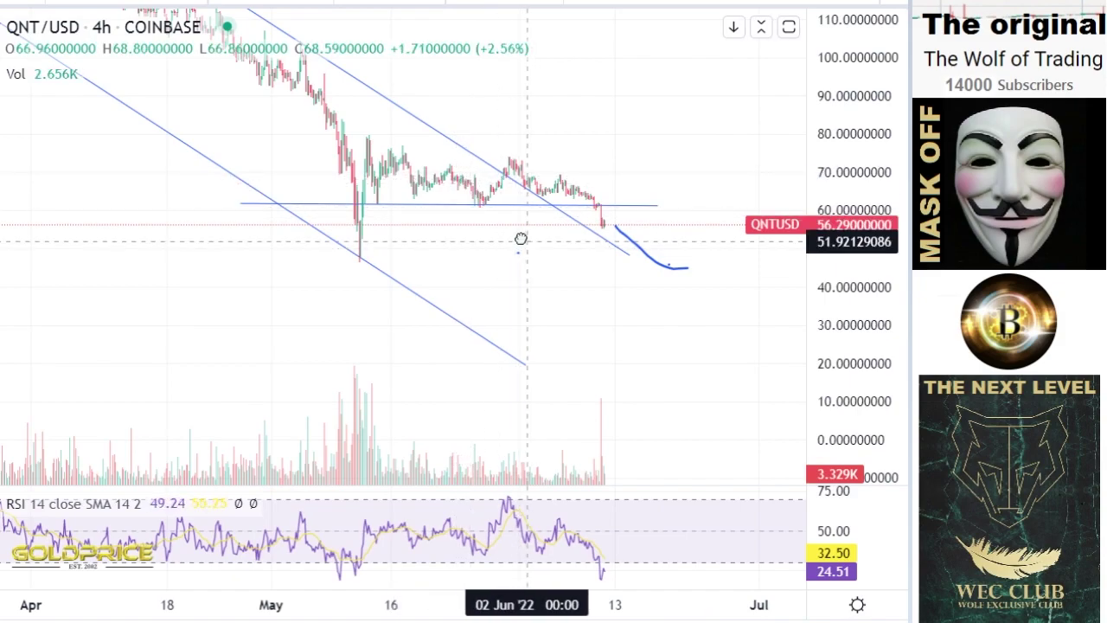
left_click_drag(521, 238, 516, 236)
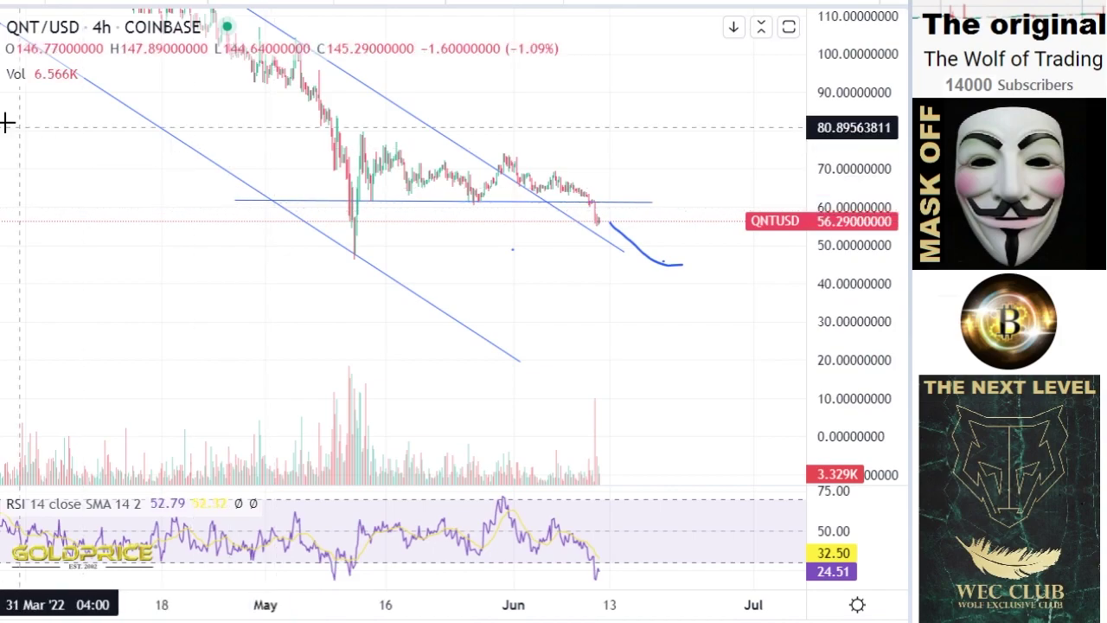
left_click(2, 150)
left_click(62, 154)
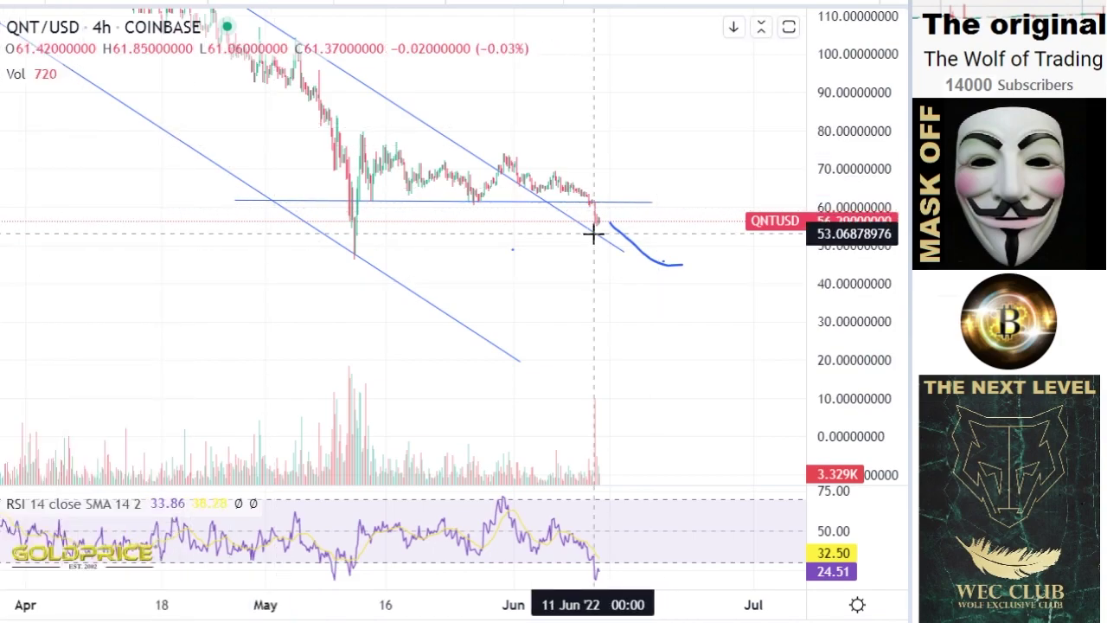
left_click_drag(633, 205, 677, 304)
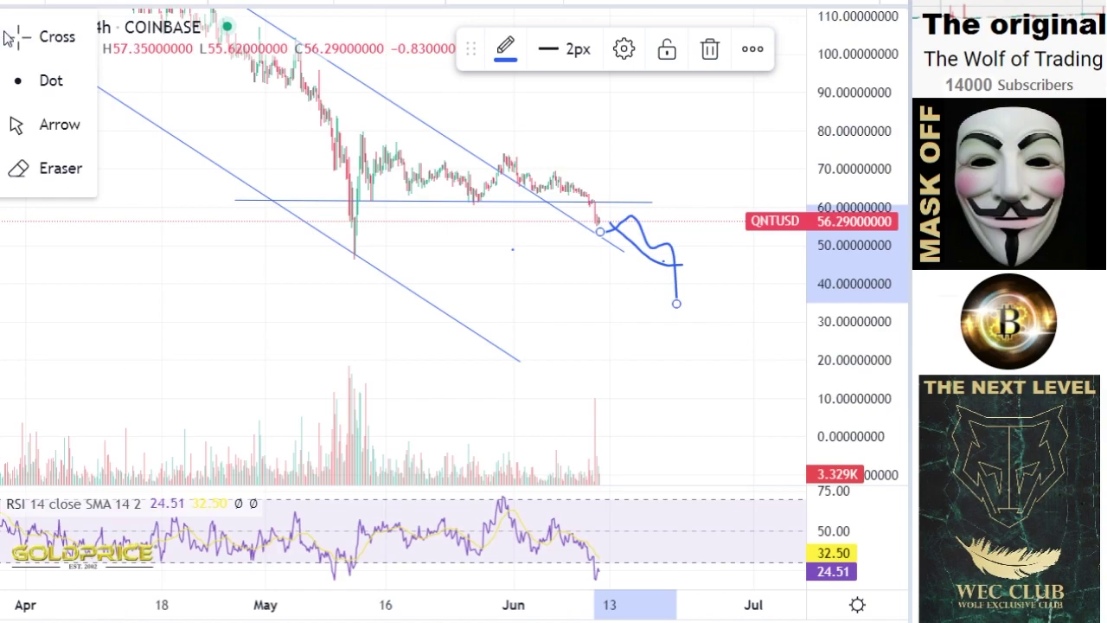
left_click(7, 39)
Step: Extend the lower QNT/USD channel line to about 22 June 2022 and the upper channel line to about 19 June
left_click_drag(692, 251, 680, 168)
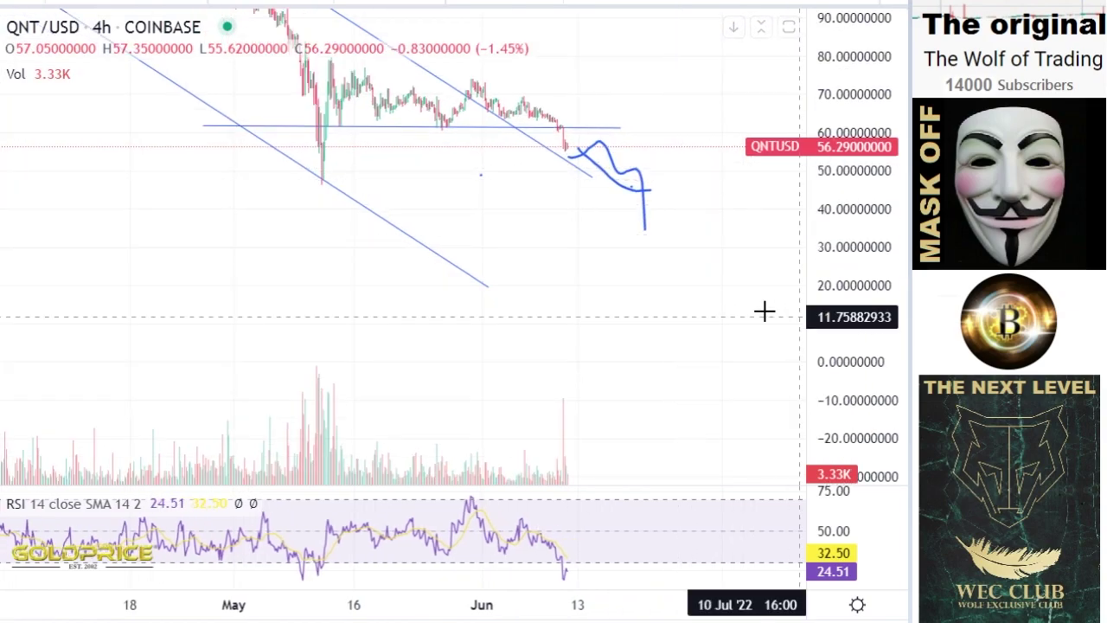
scroll(704, 302, "up", 3)
left_click_drag(348, 289, 583, 396)
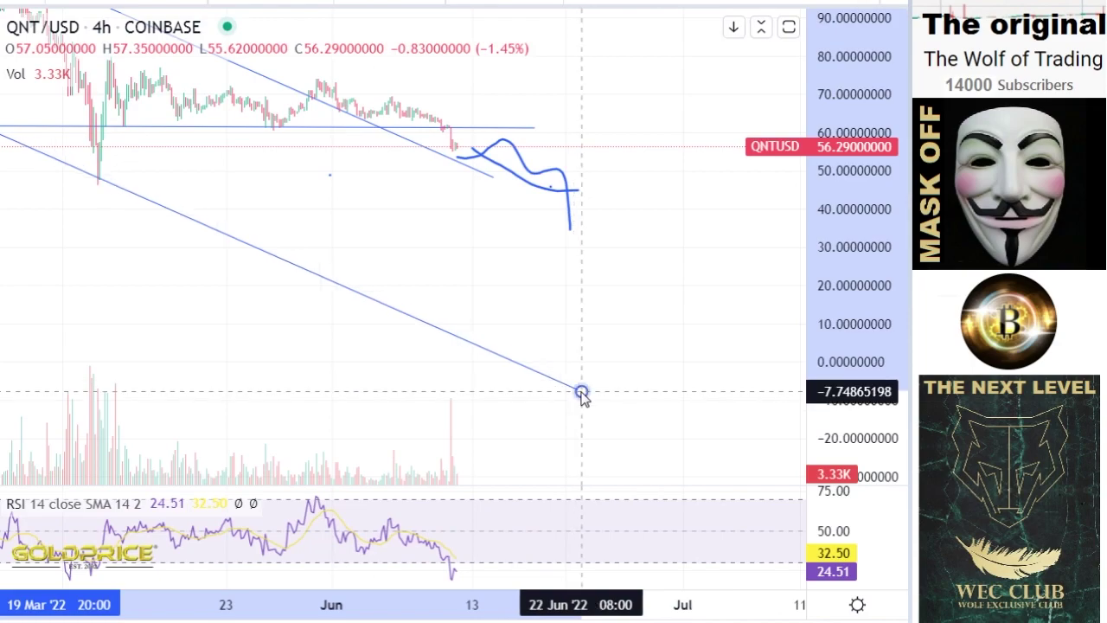
left_click_drag(482, 300, 620, 375)
left_click_drag(605, 245, 660, 289)
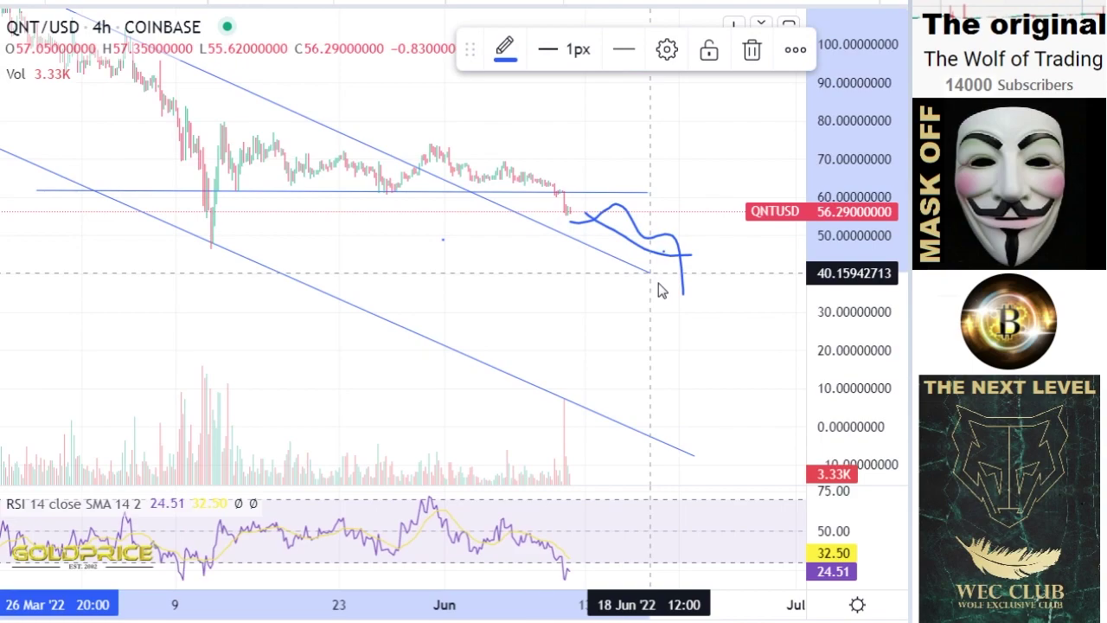
Step: Continue the freehand QNT/USD projection from about 37 down to about 27, ending after a small bounce near 25
left_click(589, 285)
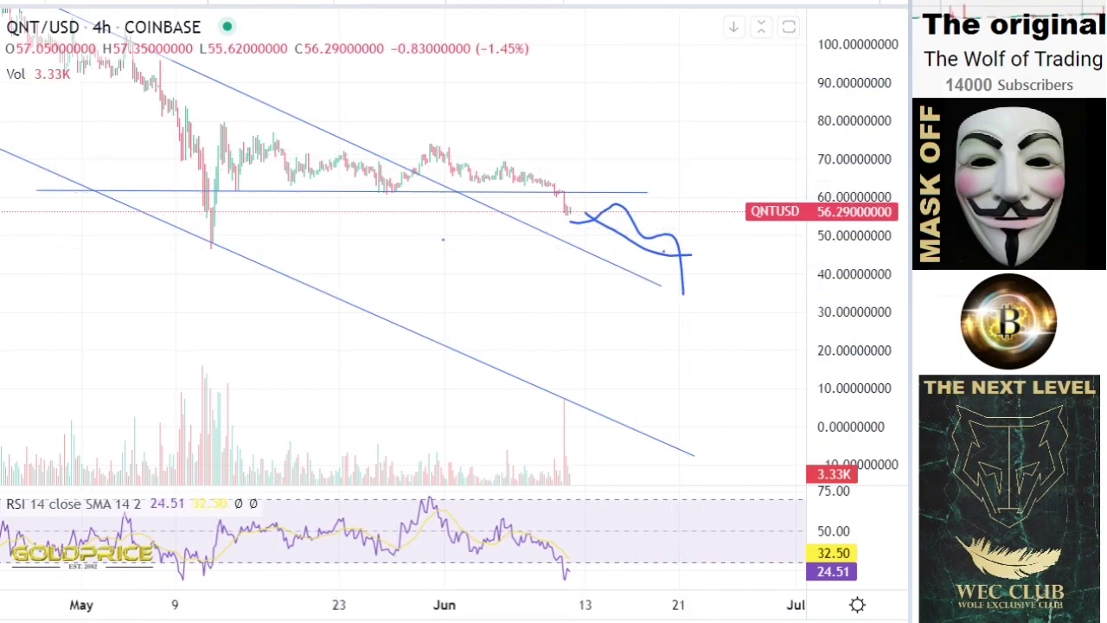
left_click(36, 152)
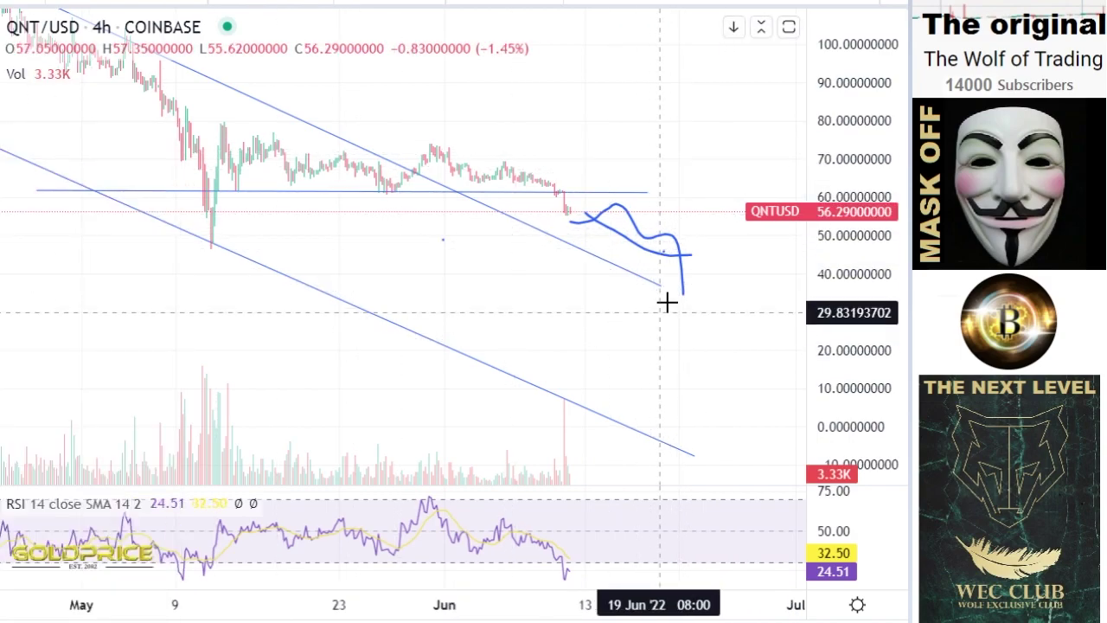
left_click_drag(690, 331, 717, 332)
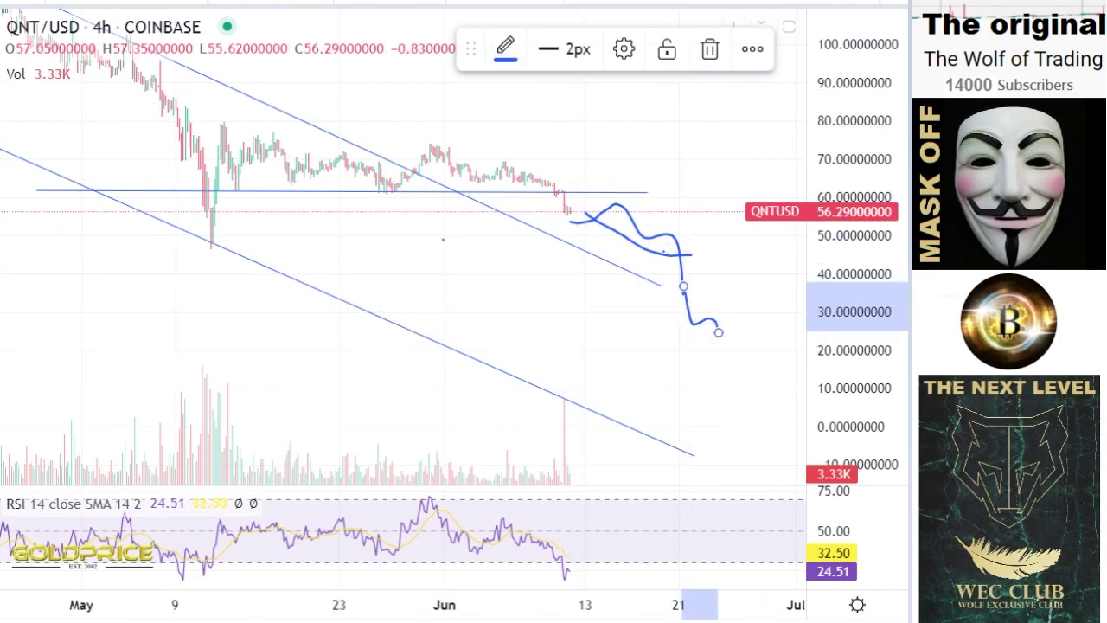
Step: Move the end of the upper QNT/USD channel line to 23 June 2022 at about 39.59
left_click_drag(301, 156, 421, 316)
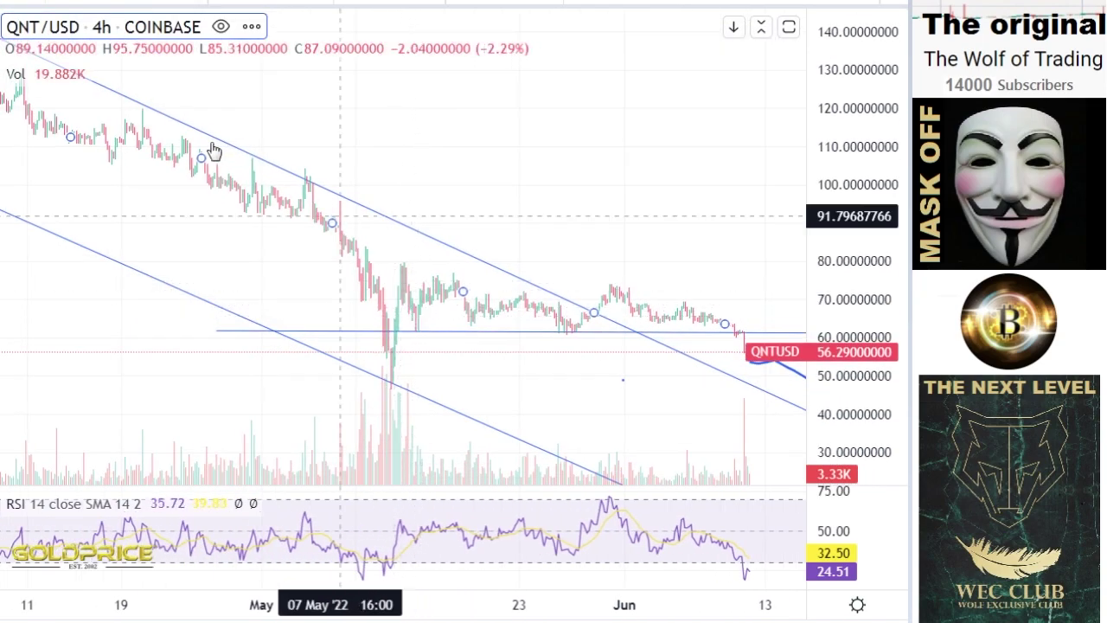
left_click_drag(293, 248, 458, 345)
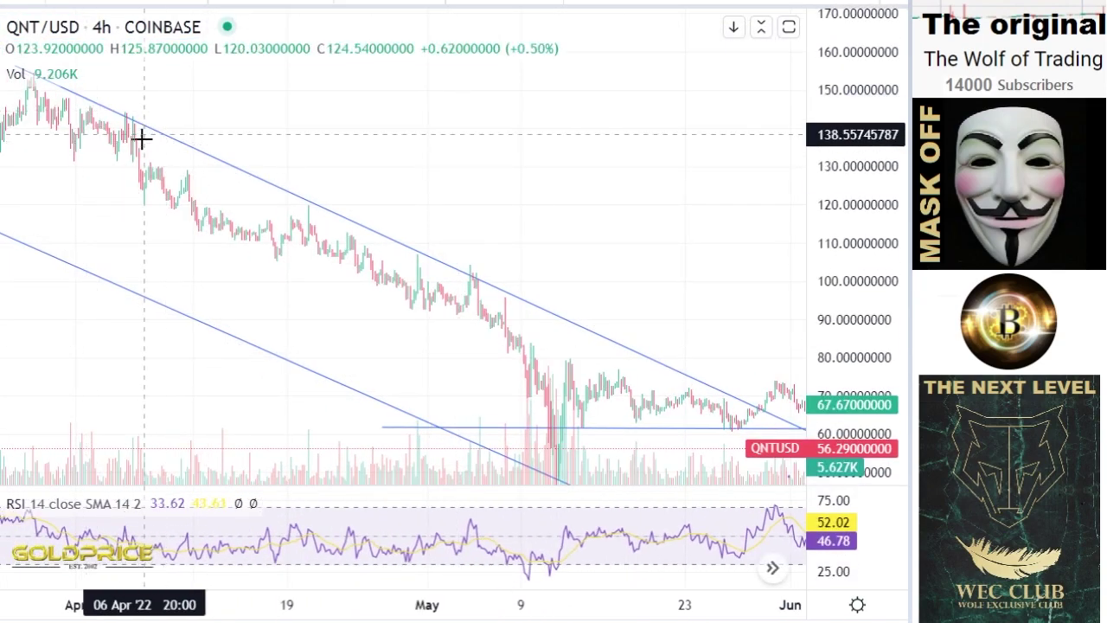
left_click_drag(176, 198, 101, 131)
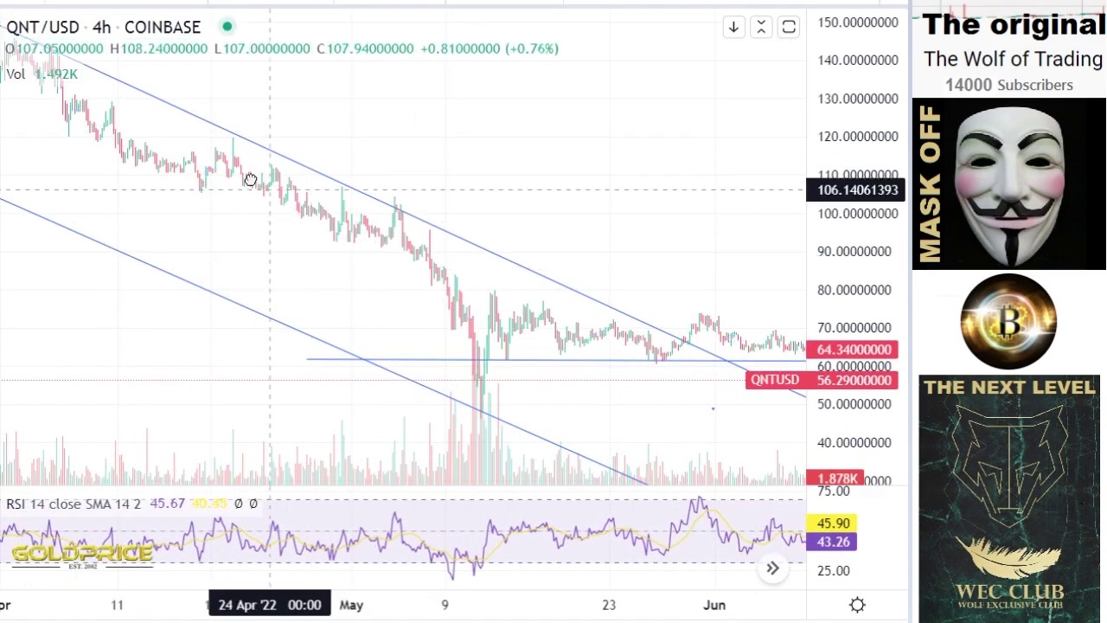
scroll(271, 116, "right", 5)
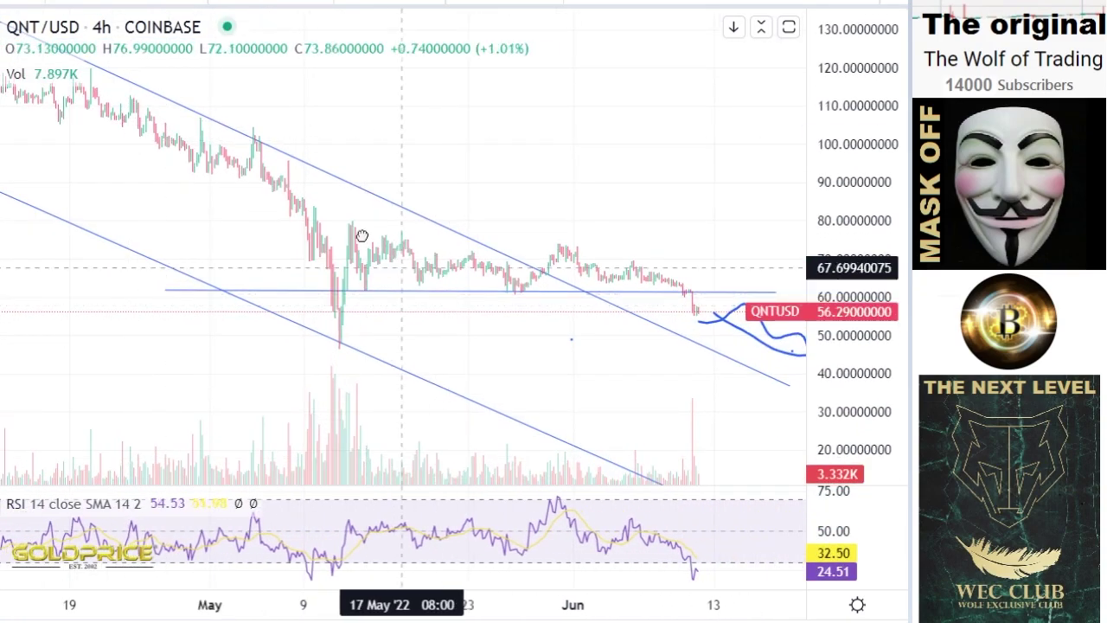
left_click_drag(395, 260, 306, 203)
left_click_drag(690, 320, 735, 313)
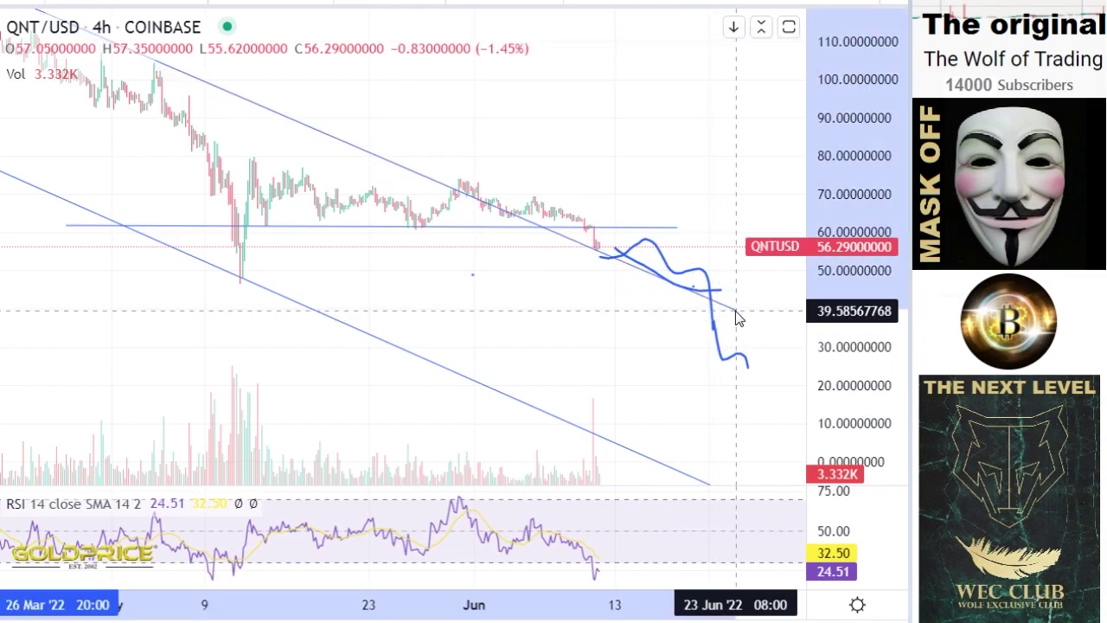
Step: Sketch a freehand QNT/USD path dropping from about 55 to 36, moving sideways up to about 40, and falling to about 26
mouse_move(470, 273)
left_mouse_down()
mouse_move(705, 383)
mouse_move(541, 338)
mouse_move(576, 306)
mouse_move(381, 269)
mouse_move(185, 185)
mouse_move(442, 250)
mouse_move(404, 222)
left_mouse_up()
left_click_drag(836, 305, 837, 160)
left_click_drag(500, 260, 569, 306)
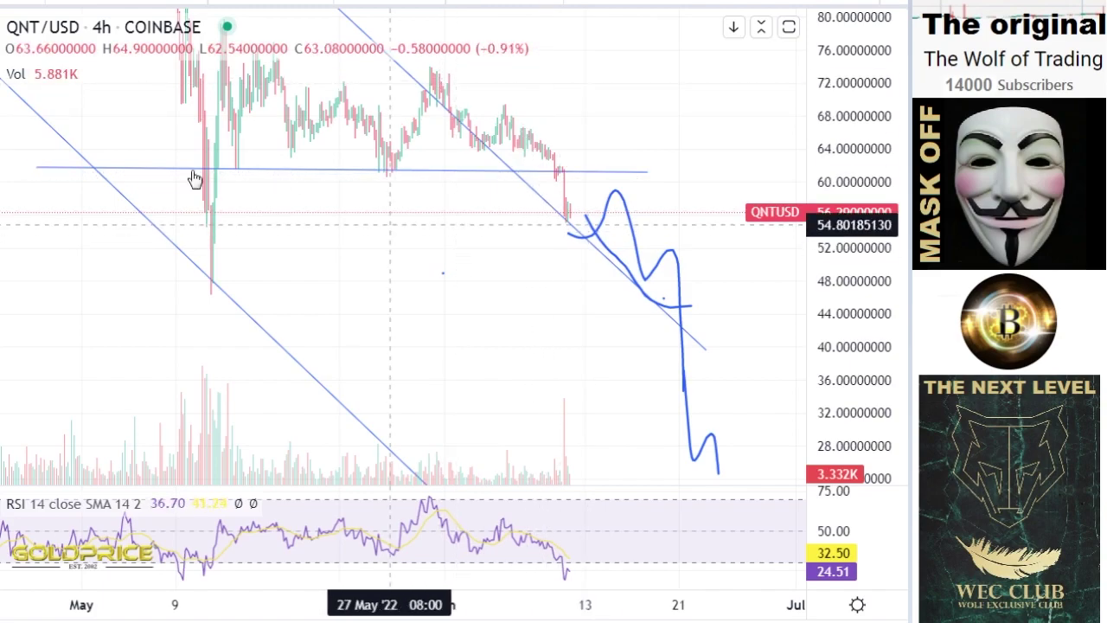
left_click(3, 153)
left_click(28, 153)
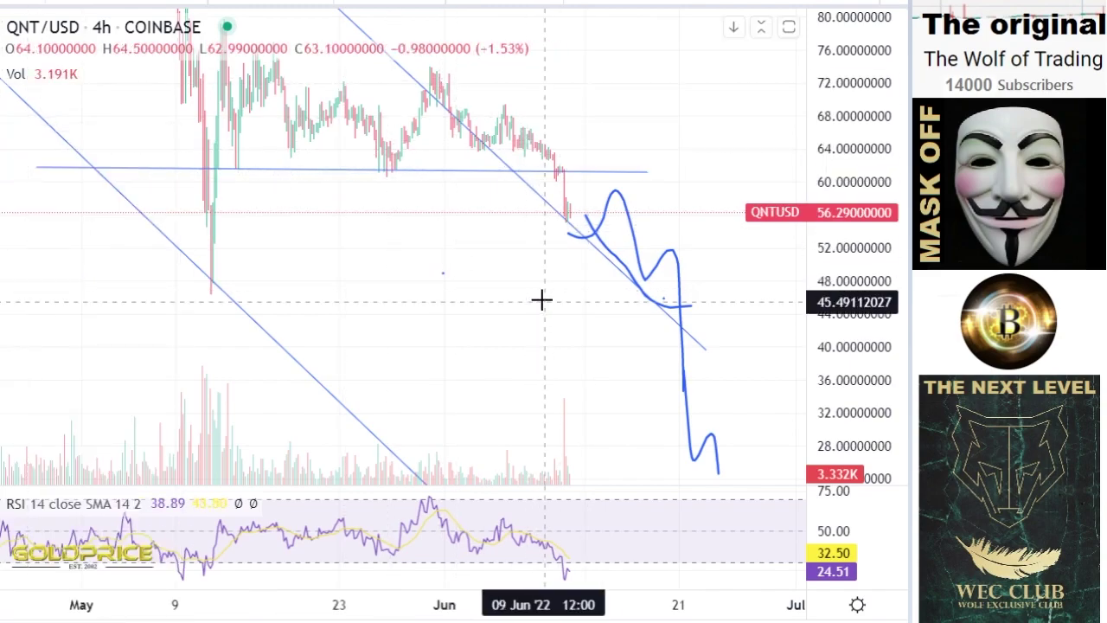
mouse_move(572, 220)
left_mouse_down()
mouse_move(574, 389)
mouse_move(614, 346)
mouse_move(658, 394)
mouse_move(692, 342)
mouse_move(720, 468)
left_mouse_up()
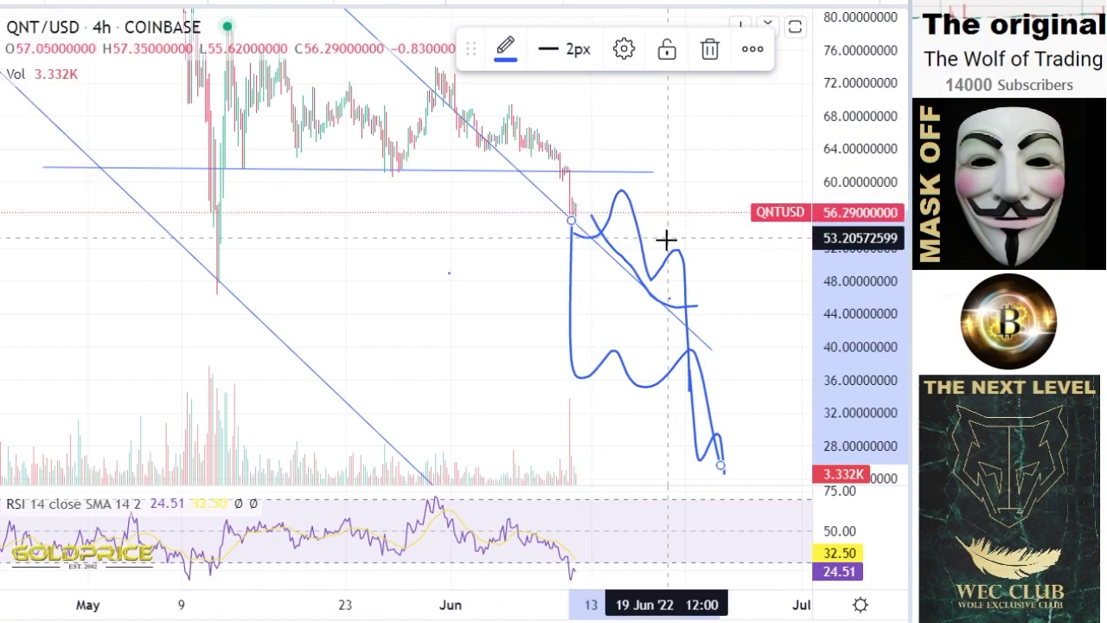
Step: Delete the two upper freehand QNT/USD projections, the one peaking near 58 and the one sloping down to about 45
left_click(621, 257)
key("Delete")
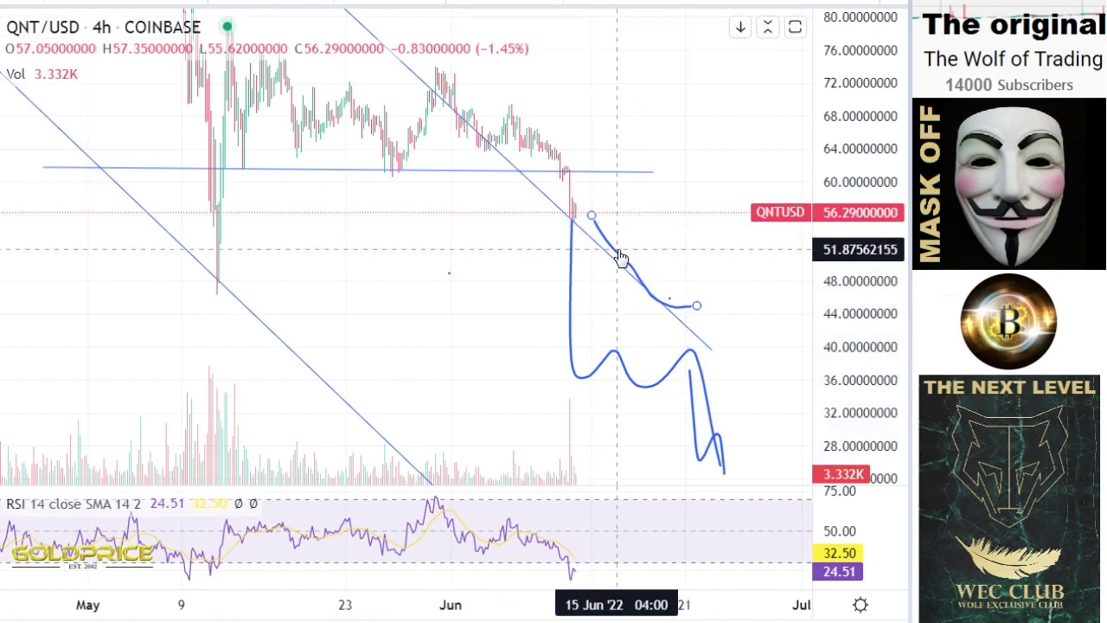
left_click(621, 257)
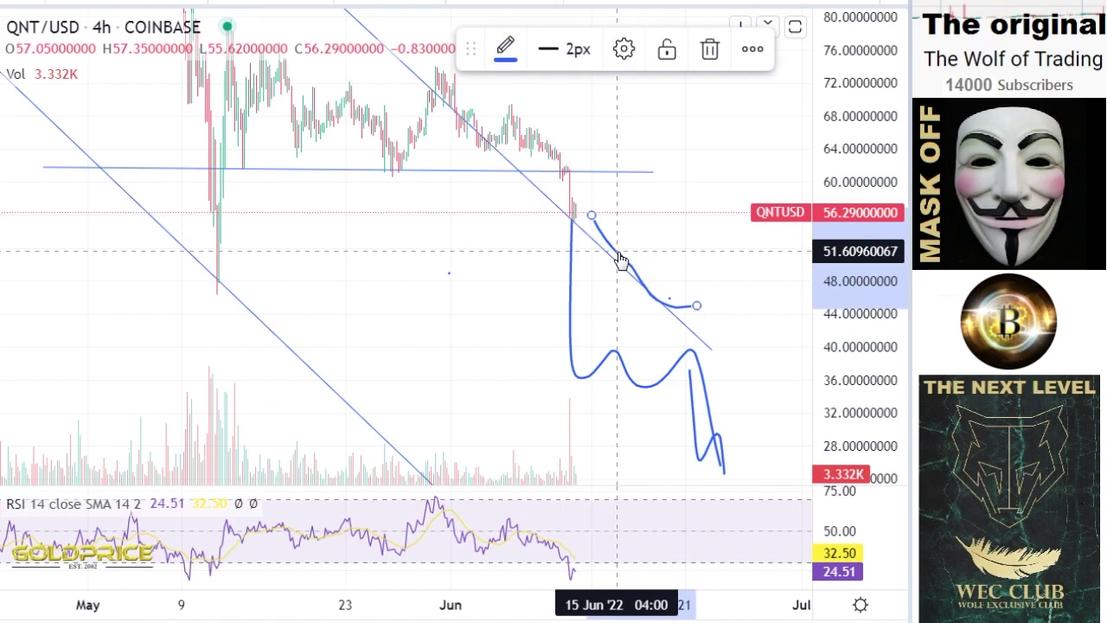
key("Delete")
left_click(2, 38)
left_click(1, 38)
left_click(2, 38)
left_click(2, 37)
Step: Draw a trend line from the 23 February 2022 low at about 92.90 through the May low to late June at about 21.53
left_click_drag(383, 217, 501, 193)
scroll(502, 197, "down", 2)
left_click_drag(860, 190, 843, 448)
left_click_drag(470, 346, 379, 329)
scroll(560, 299, "down", 1)
scroll(560, 299, "down", 2)
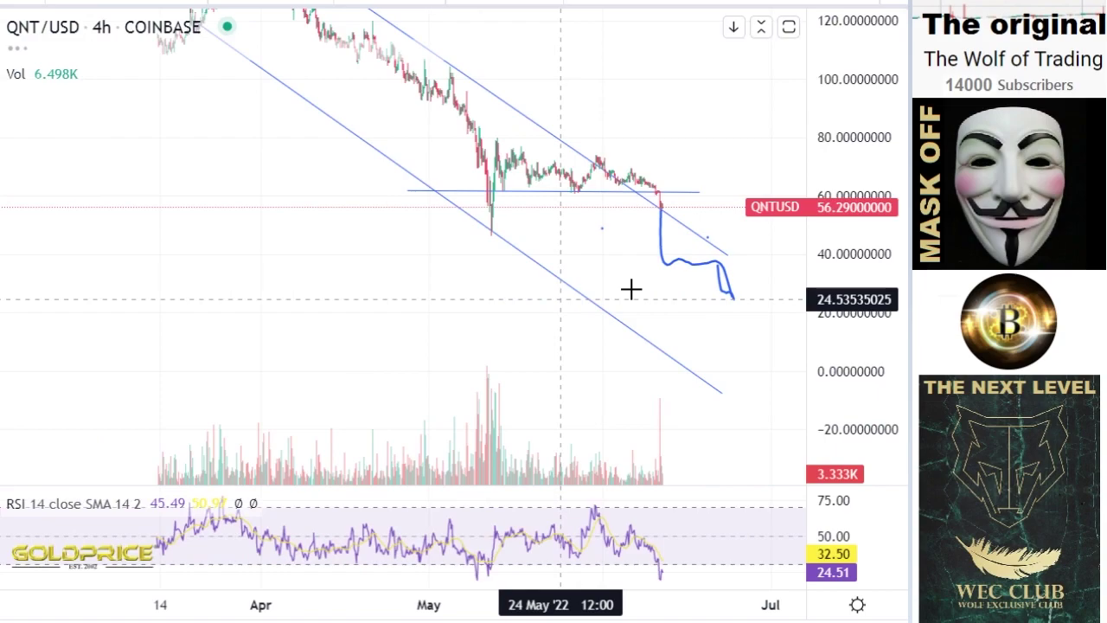
left_click_drag(608, 337, 592, 385)
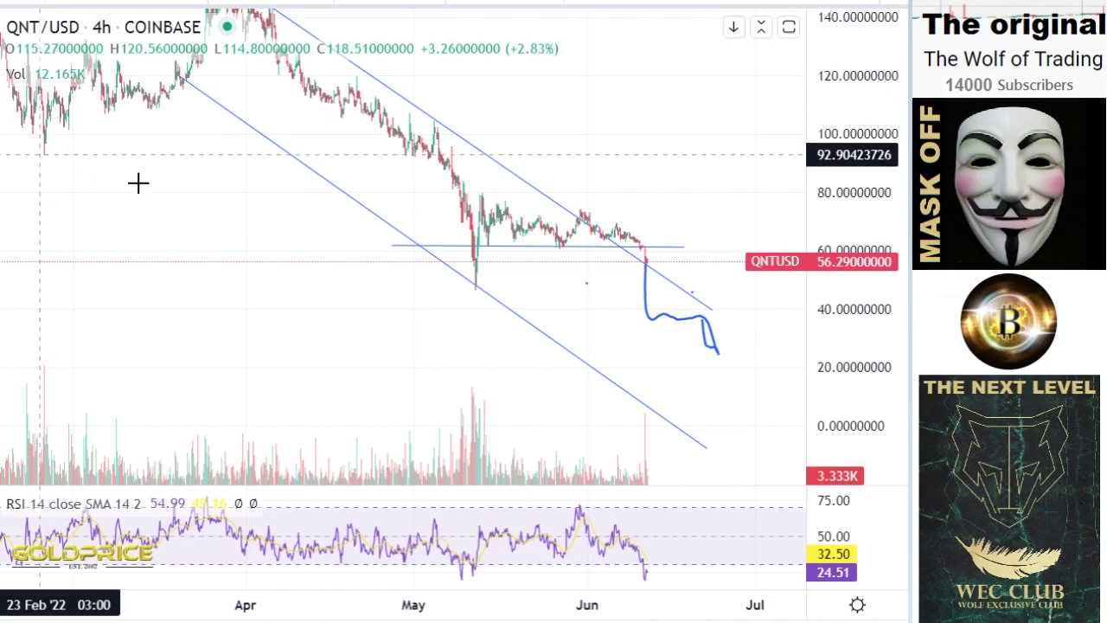
left_click(40, 155)
left_click(737, 364)
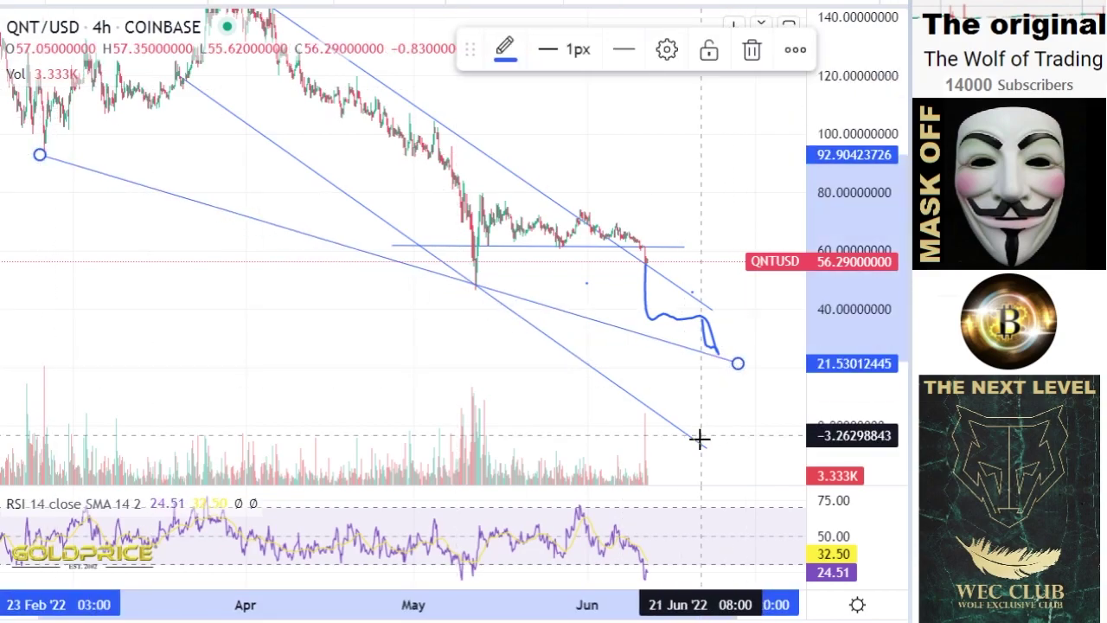
Step: Delete the old, steeper lower channel line from the QNT/USD chart
left_click(650, 406)
key("Delete")
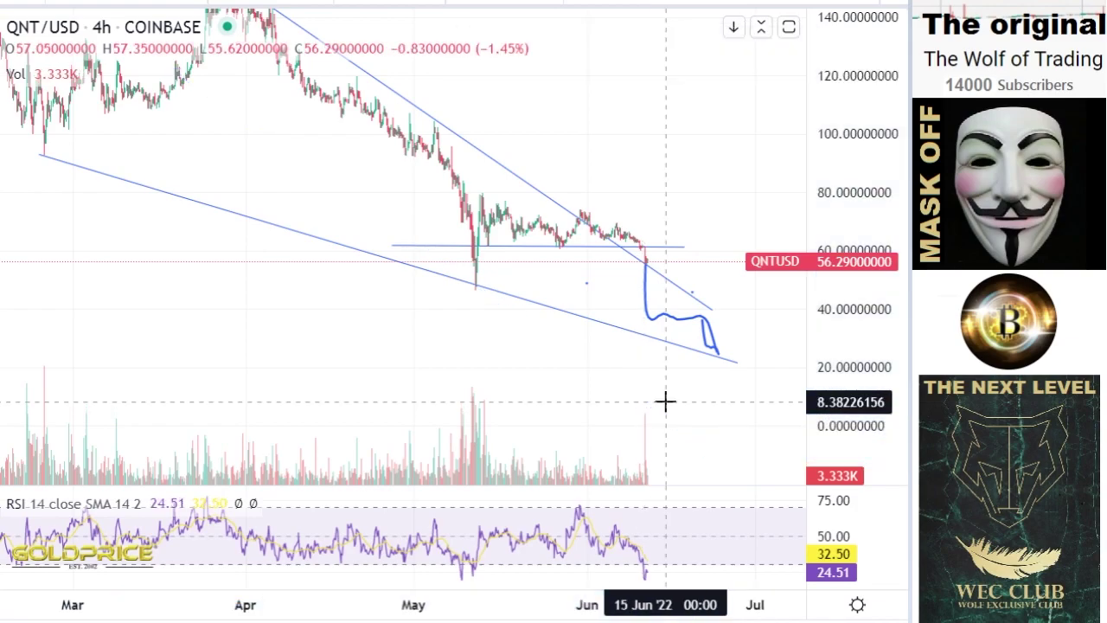
scroll(666, 401, "up", 4)
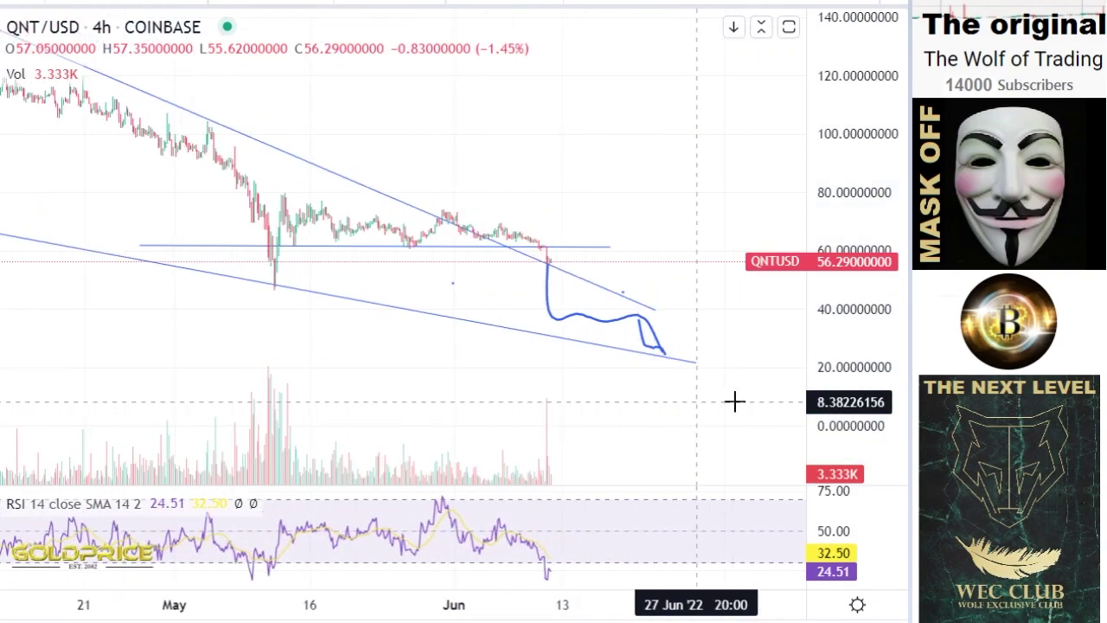
Step: Delete the short freehand stroke beside the QNT/USD projection's final drop and extend the upper channel line to about 26.47 on 2 July 2022
left_click_drag(865, 406, 864, 318)
left_click_drag(681, 388, 629, 299)
left_click(632, 315)
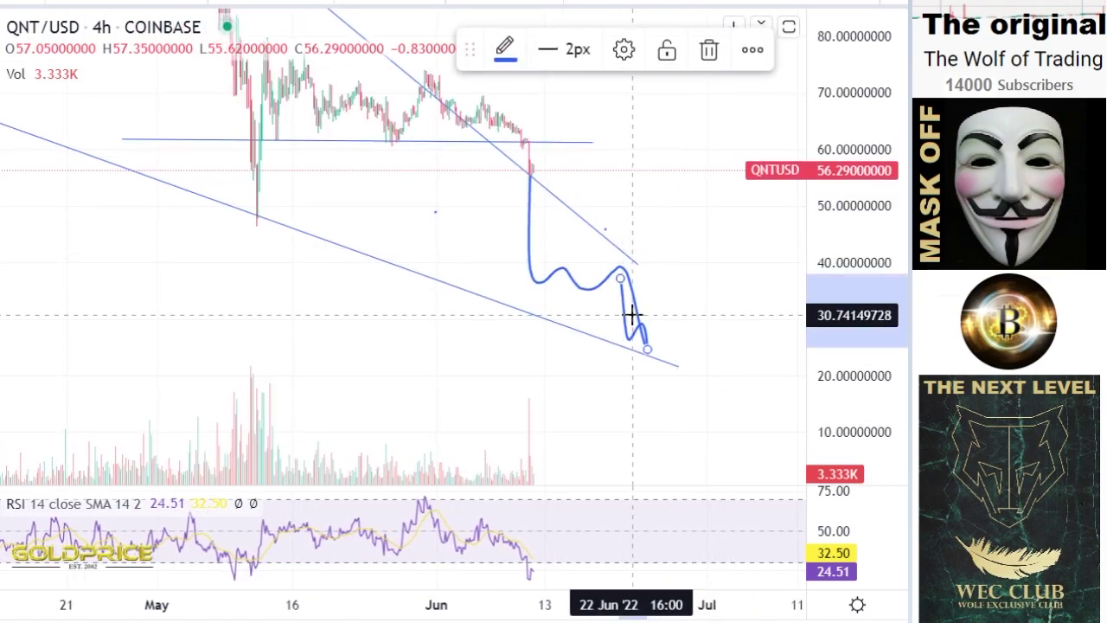
key("Delete")
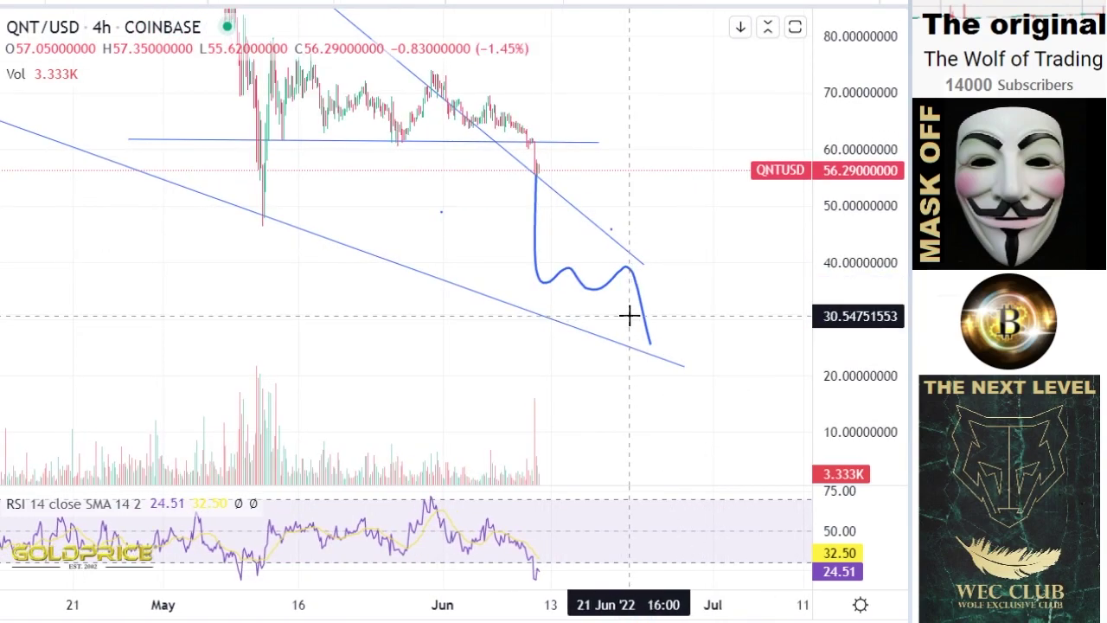
scroll(614, 294, "up", 2)
left_click_drag(595, 268, 703, 338)
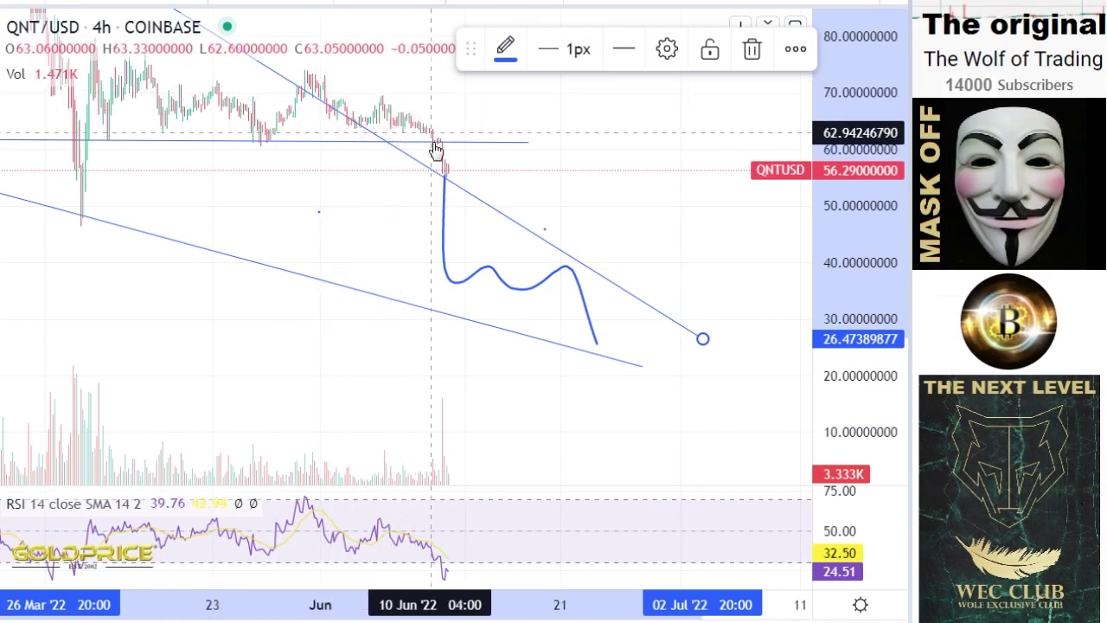
Step: Sketch a freehand QNT/USD path from about 56 to 36, down to about 25, up to about 31, and down to about 17
left_click(2, 152)
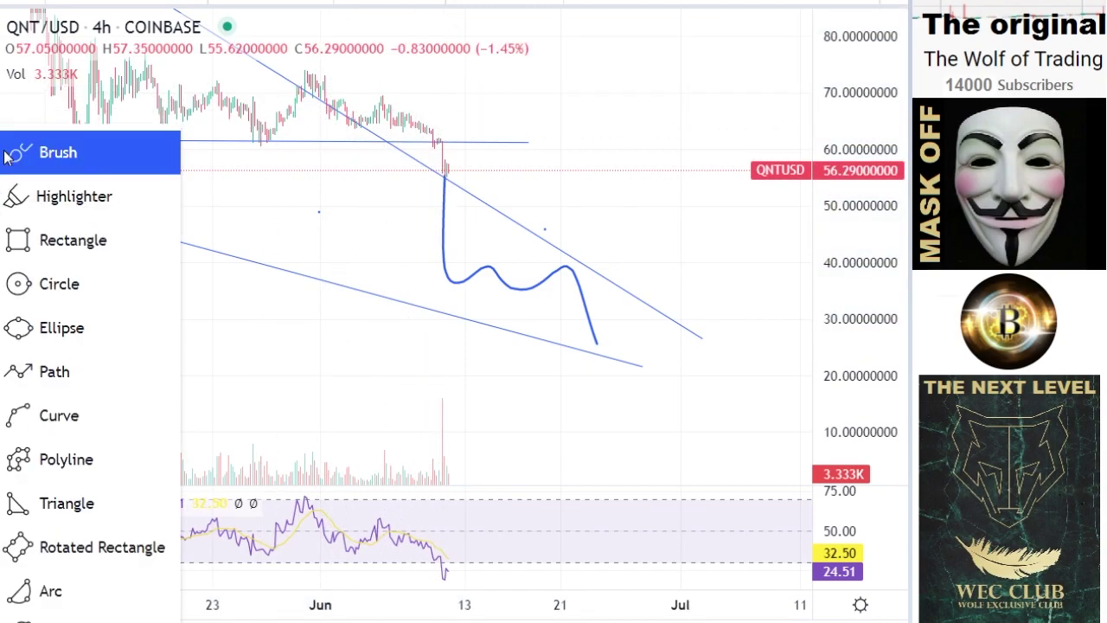
left_click(7, 154)
mouse_move(444, 161)
left_mouse_down()
mouse_move(445, 289)
mouse_move(478, 268)
mouse_move(532, 297)
mouse_move(576, 268)
mouse_move(595, 347)
mouse_move(648, 304)
mouse_move(675, 346)
mouse_move(705, 350)
left_mouse_up()
left_click_drag(729, 393, 728, 394)
Step: Switch QNT/USD to the 1-day interval and sketch a freehand recovery rising from about 17 in July to about 51 in August
left_click(101, 26)
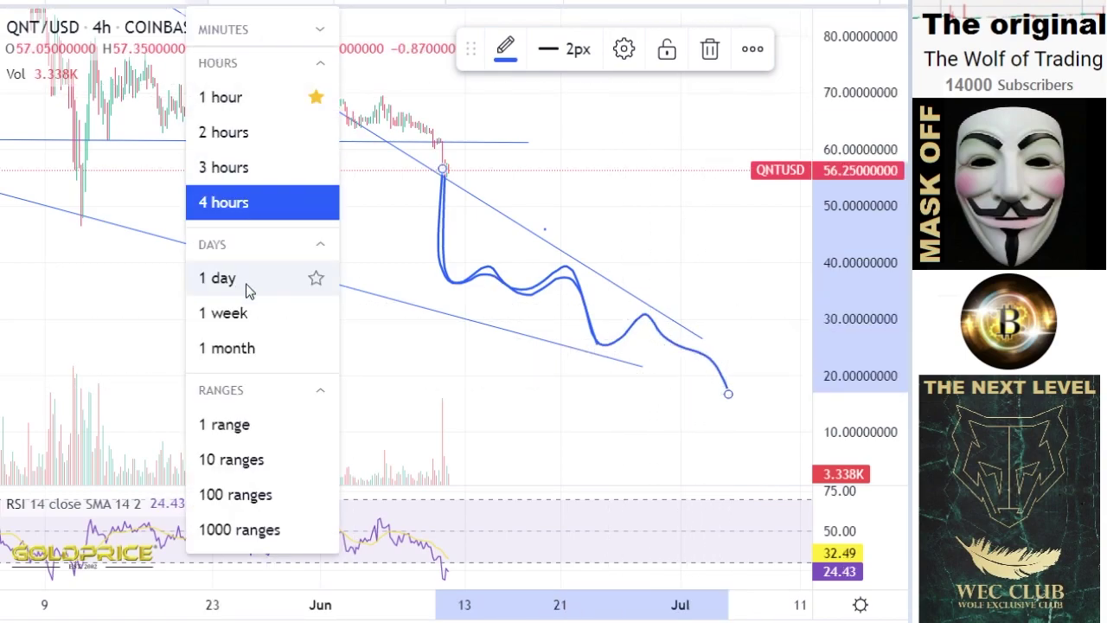
left_click(368, 269)
left_click_drag(887, 238, 864, 417)
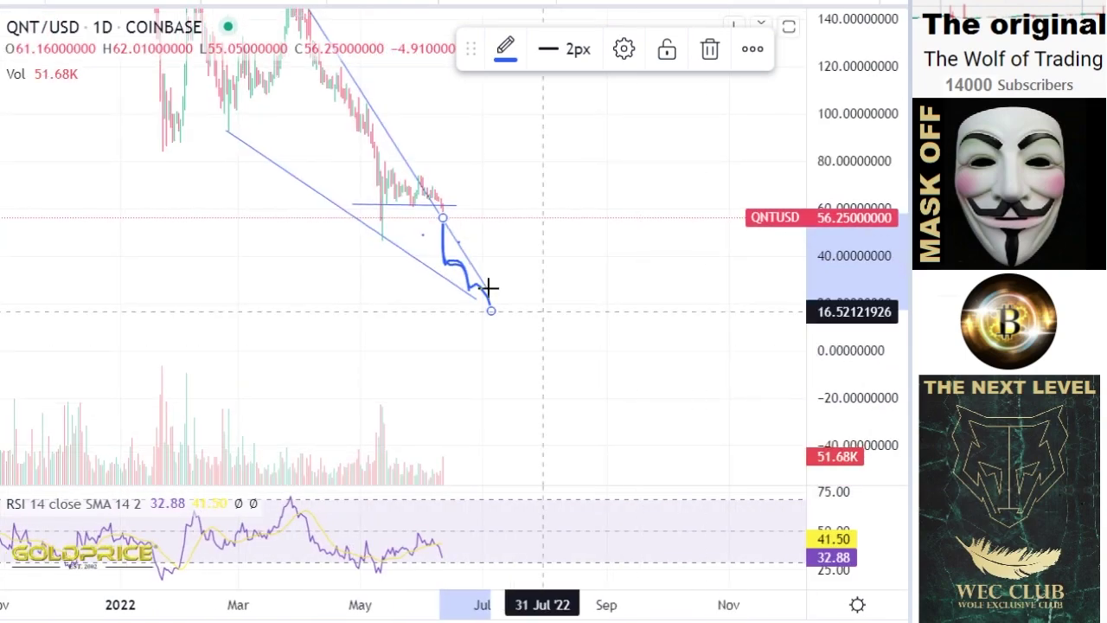
left_click(3, 163)
left_click(35, 159)
mouse_move(497, 314)
left_mouse_down()
mouse_move(514, 273)
mouse_move(541, 265)
mouse_move(544, 225)
mouse_move(563, 231)
left_mouse_up()
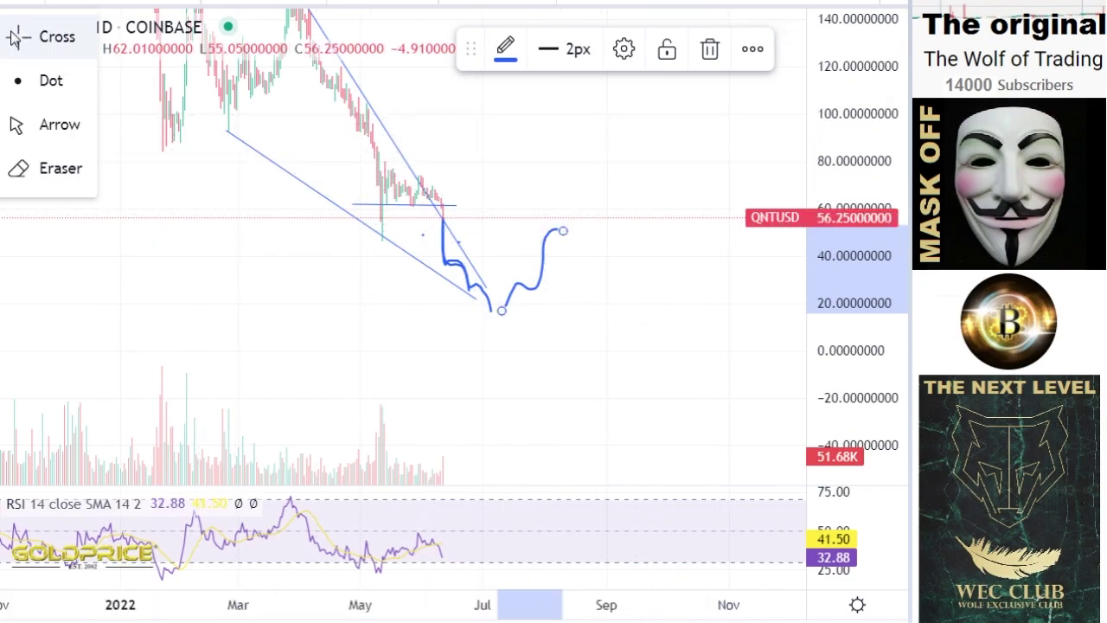
left_click(14, 39)
Step: On the Bitcoin chart, extend the lower channel line to about 15,088 on 27 June 2022 and enlarge the price pane
left_click_drag(232, 307, 232, 317)
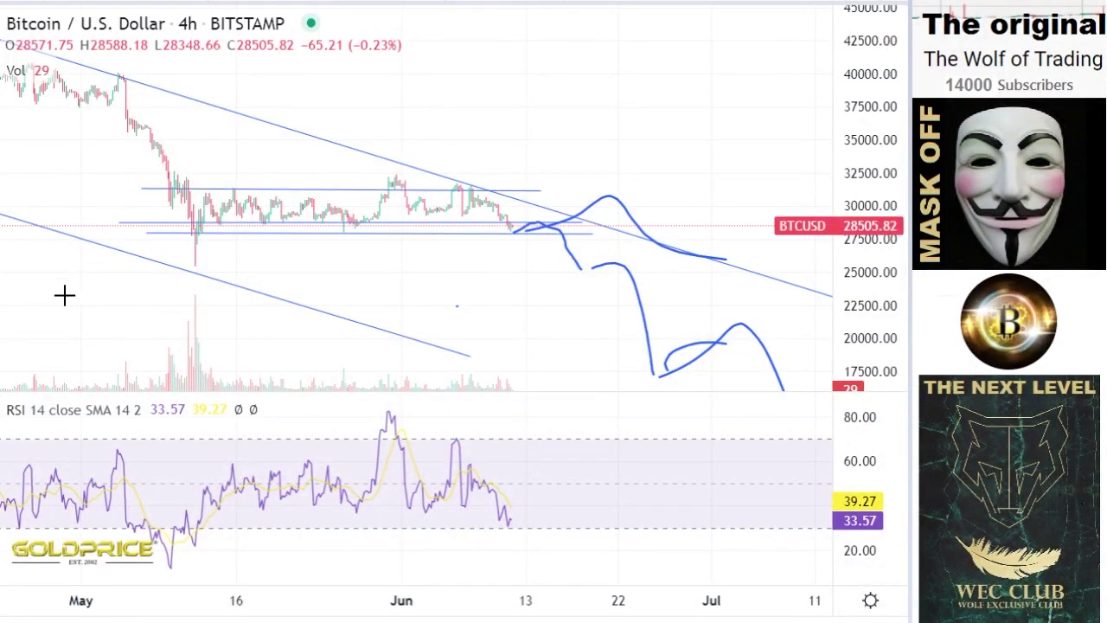
left_click(4, 33)
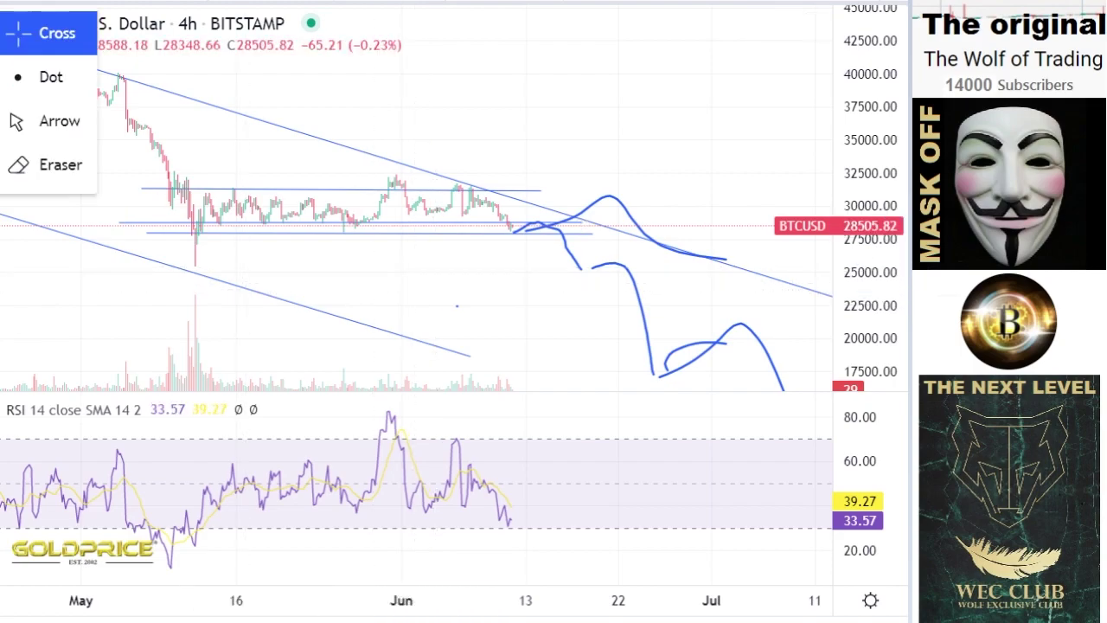
left_click(23, 34)
scroll(213, 123, "down", 4)
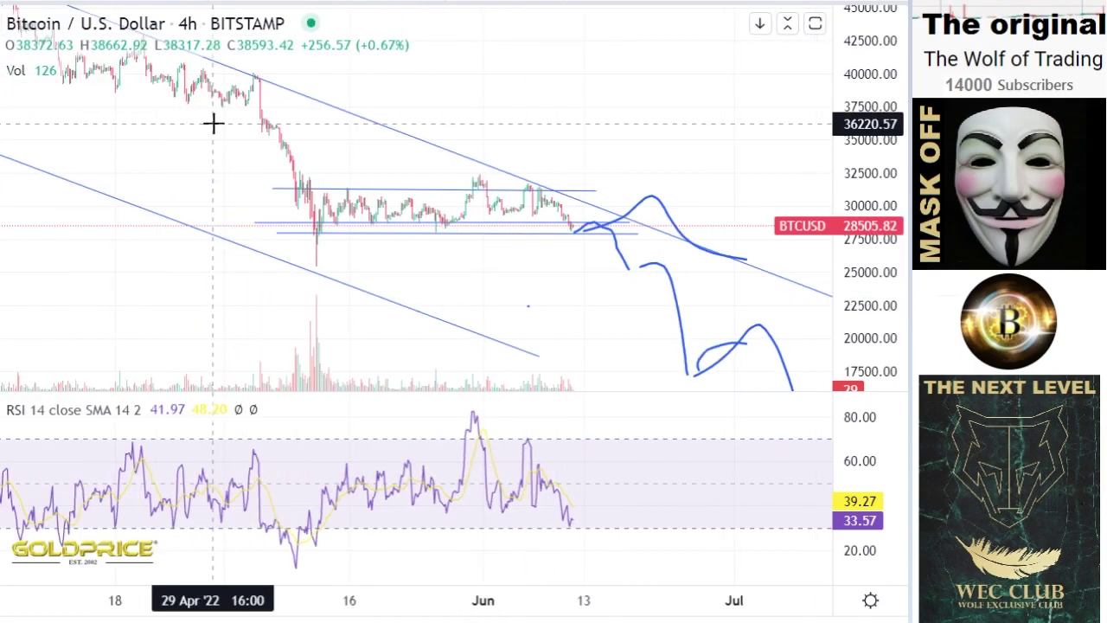
left_click_drag(564, 272, 423, 230)
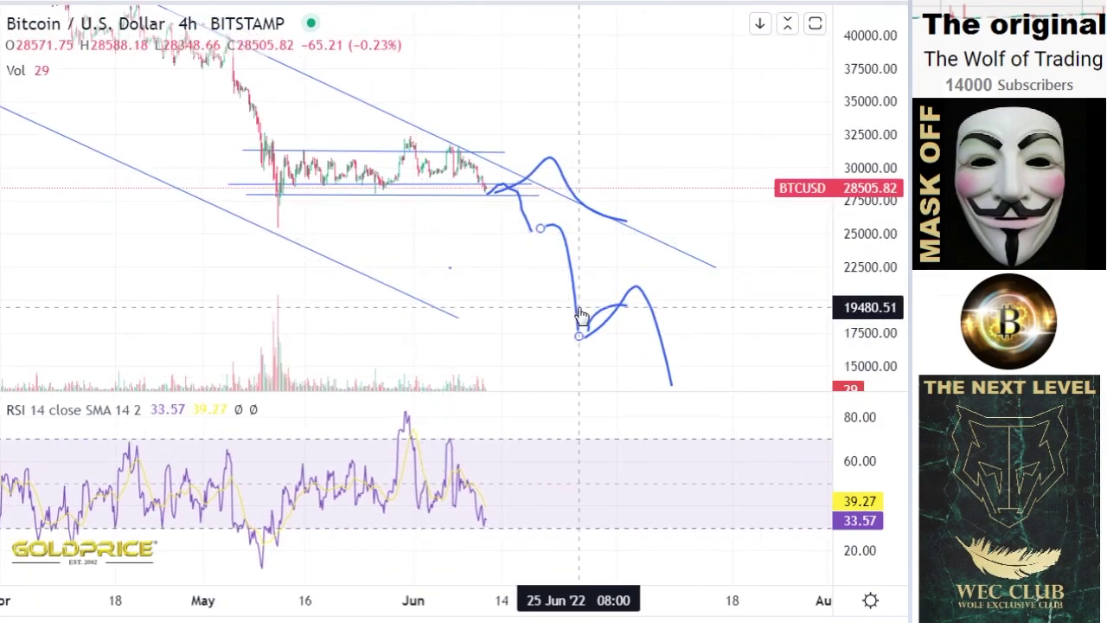
left_click_drag(459, 320, 592, 365)
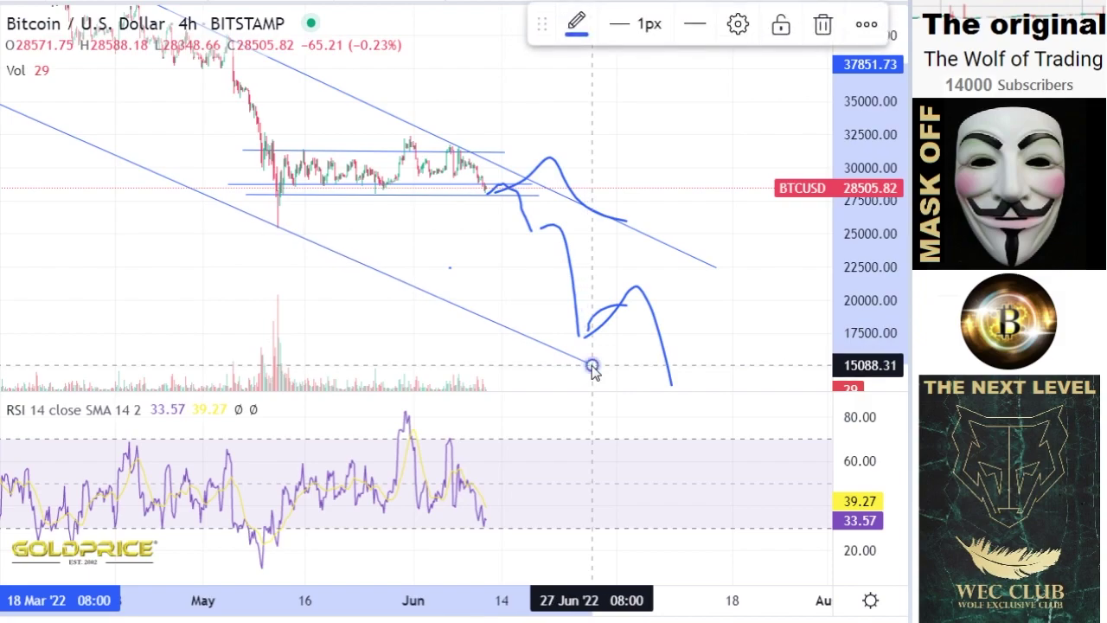
left_click_drag(733, 390, 737, 459)
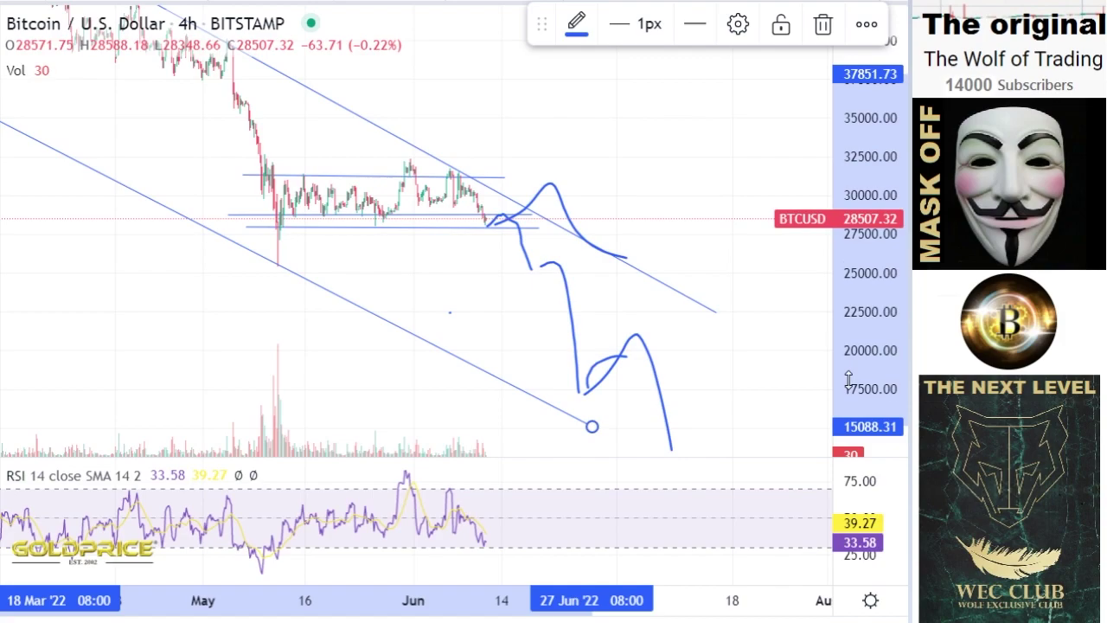
Step: Sketch a freehand Bitcoin path from about 28,150 up to 31,200, down to 25,250, back to 27,500, and down to about 21,600
scroll(563, 315, "up", 3)
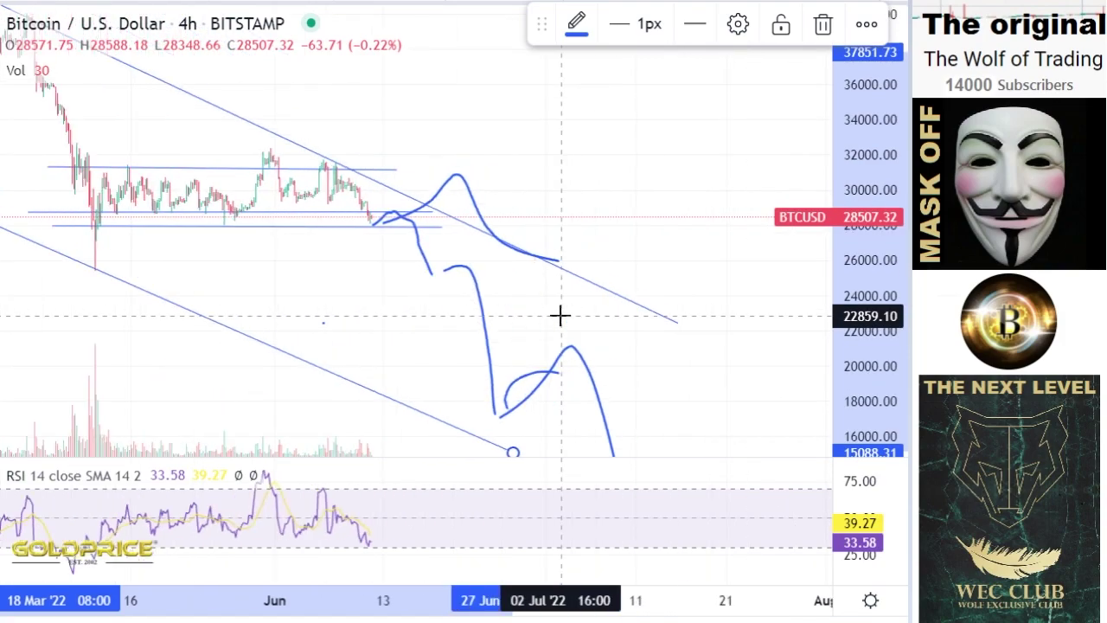
scroll(560, 316, "up", 2)
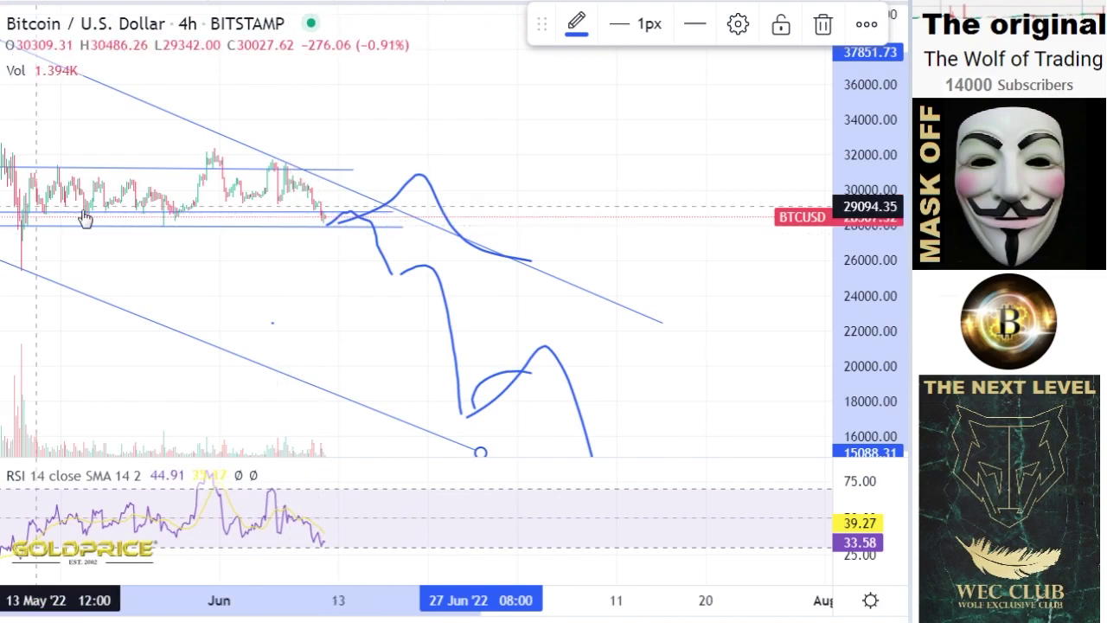
left_click(243, 265)
left_click_drag(243, 265, 425, 265)
left_click_drag(864, 266, 865, 199)
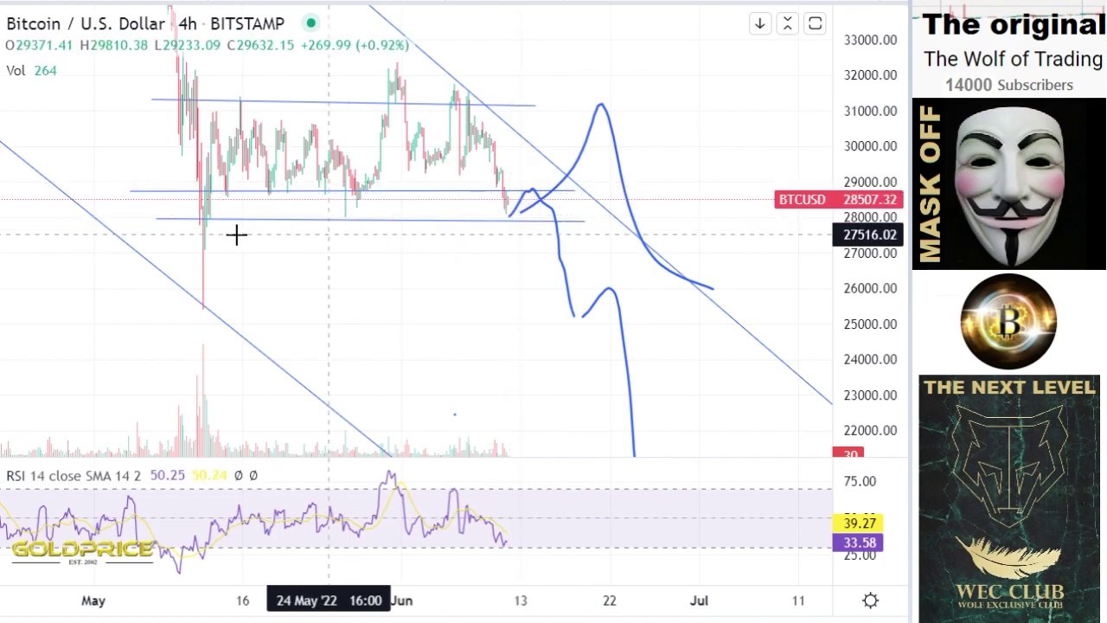
left_click(3, 149)
left_click(34, 149)
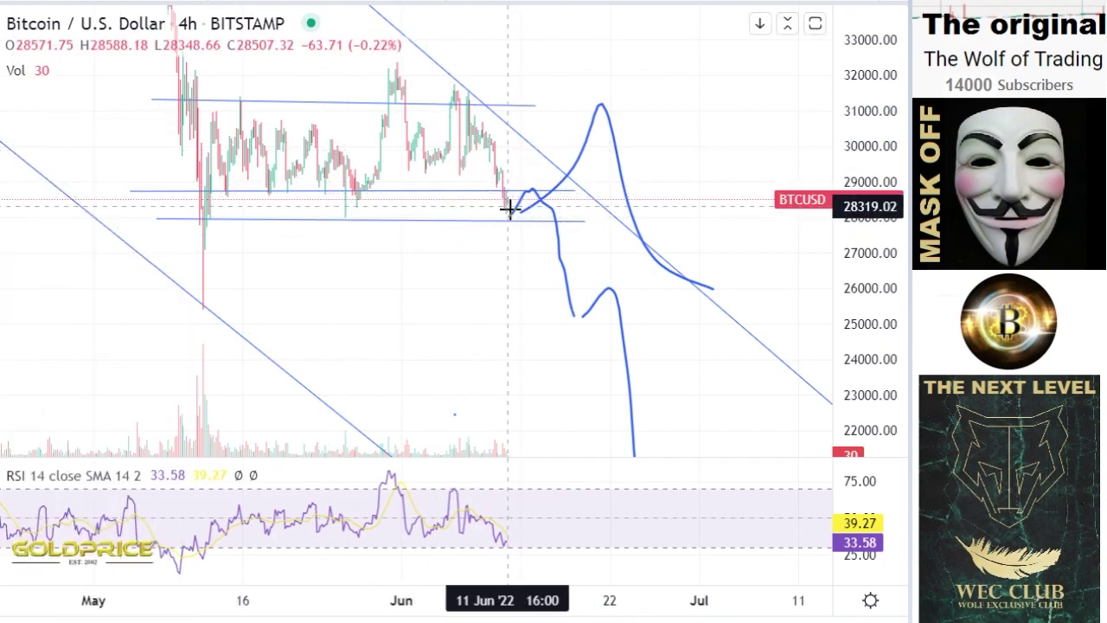
left_click_drag(541, 171, 543, 152)
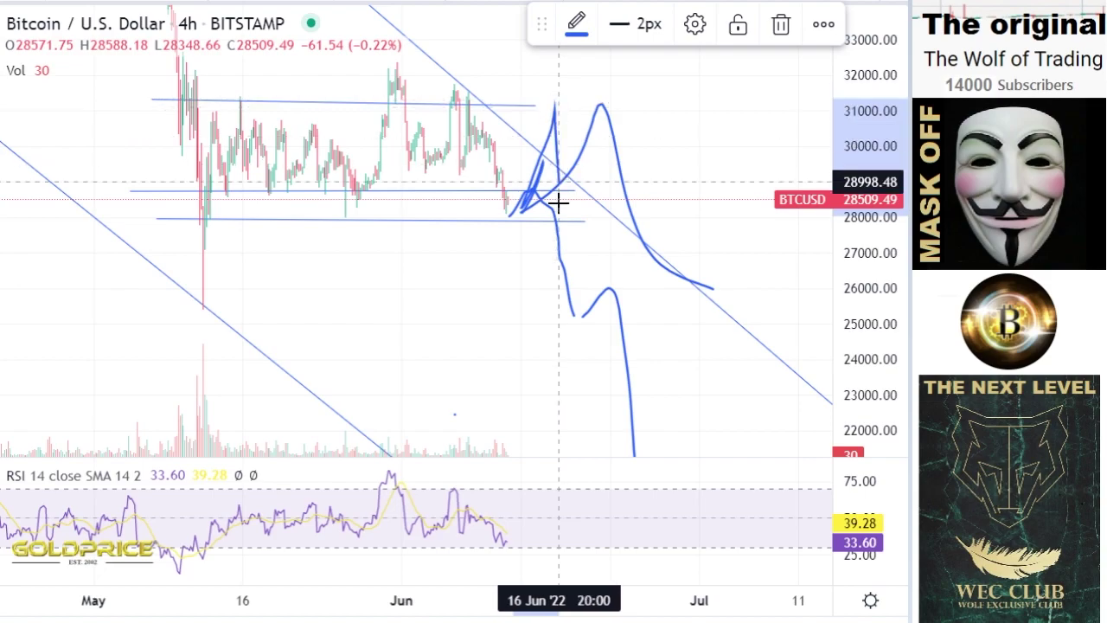
mouse_move(569, 290)
left_mouse_down()
mouse_move(576, 317)
mouse_move(623, 279)
left_mouse_up()
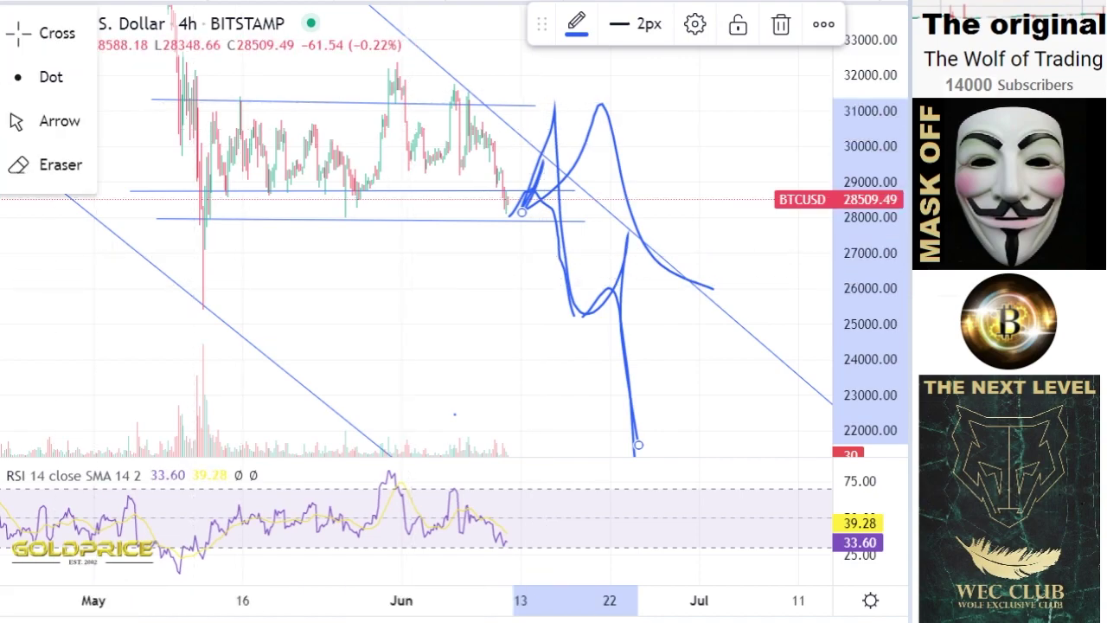
Step: Sketch a freehand Bitcoin path falling from about 28,400 through 25,000 to the lower channel line at about 15,000
left_click_drag(865, 260, 858, 380)
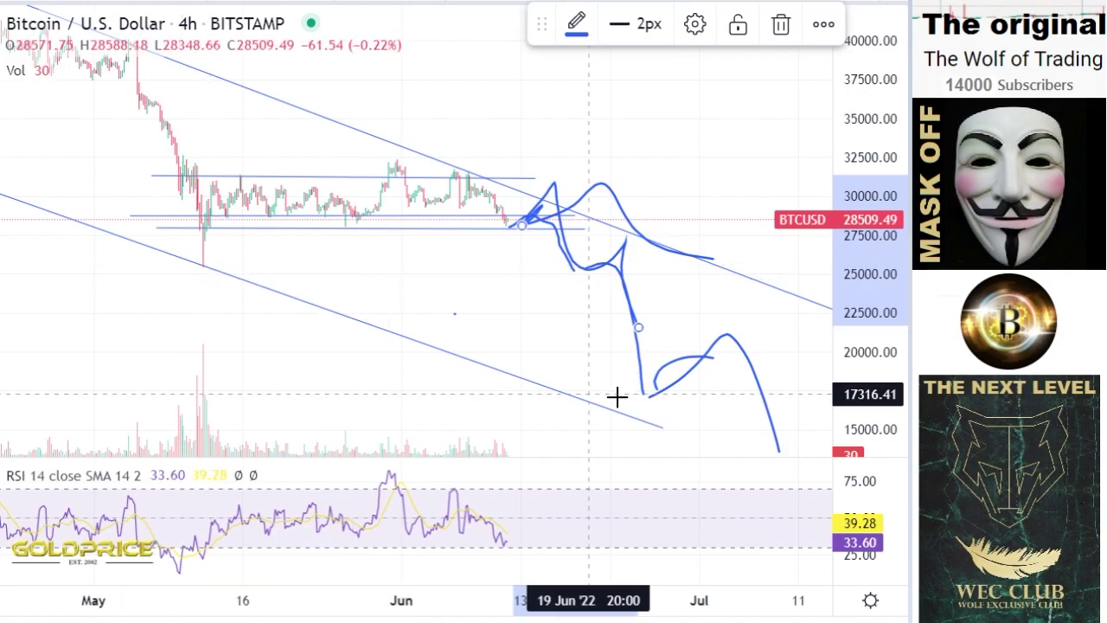
left_click(647, 415)
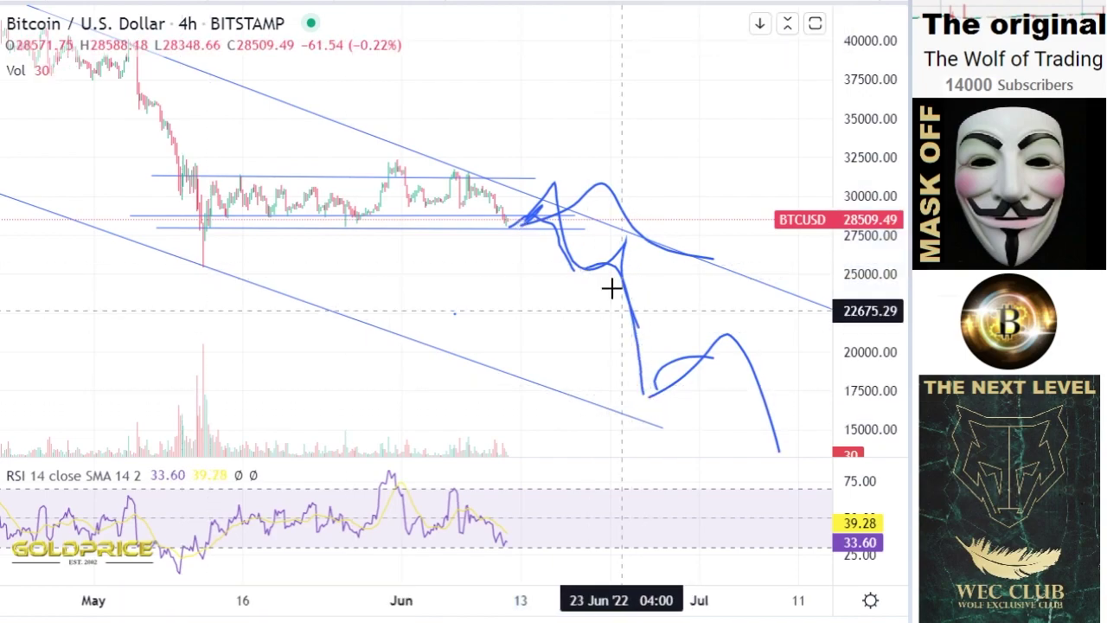
left_click(2, 149)
left_click(26, 147)
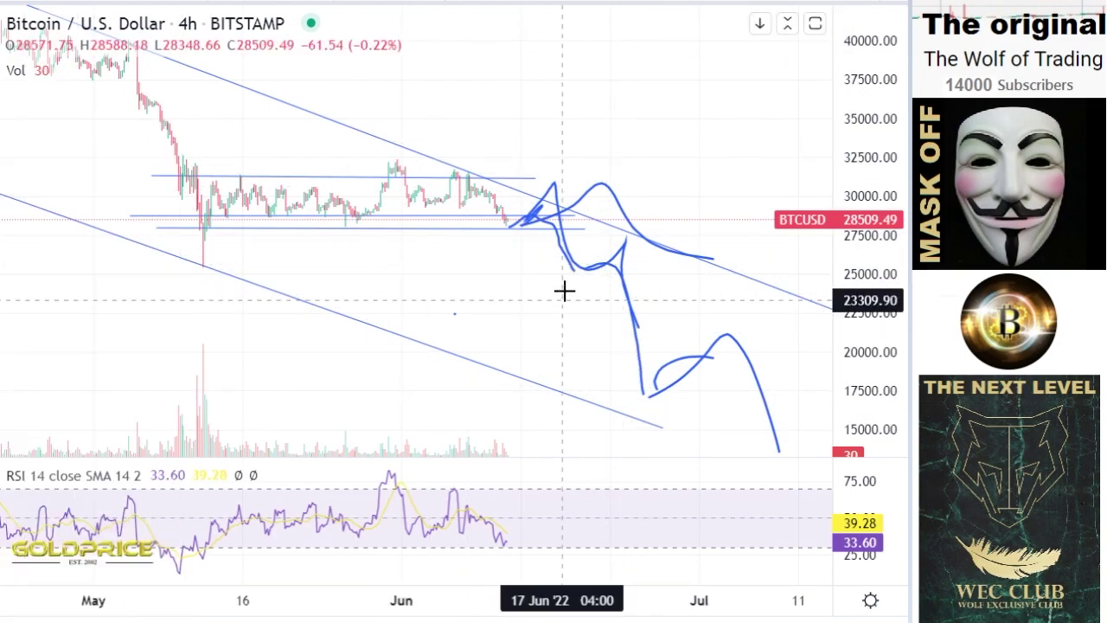
mouse_move(548, 217)
left_mouse_down()
mouse_move(594, 285)
mouse_move(625, 267)
mouse_move(648, 403)
left_mouse_up()
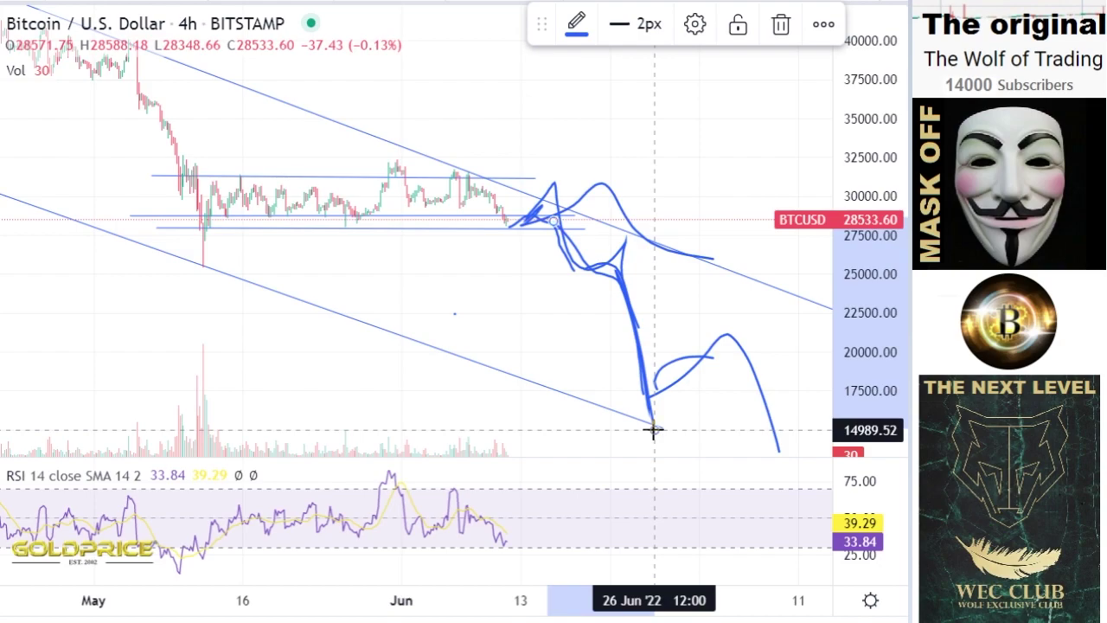
left_click(16, 34)
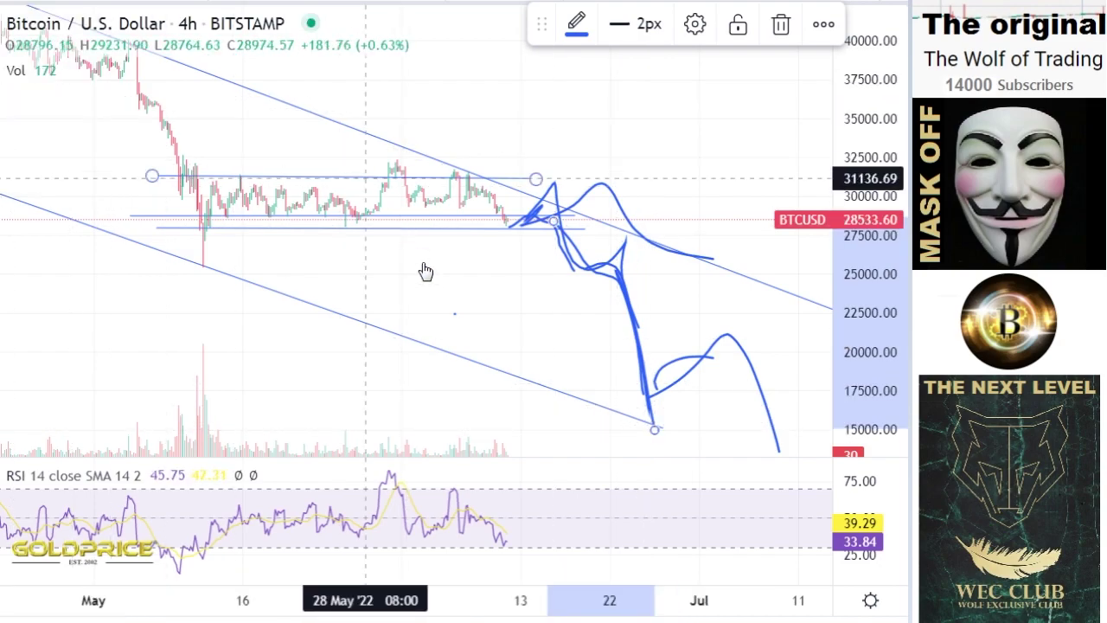
Step: Sketch a freehand Bitcoin projection from about 24,400 down to 19,500, up to 23,000 in July, and down to about 12,500
left_click_drag(388, 286, 323, 274)
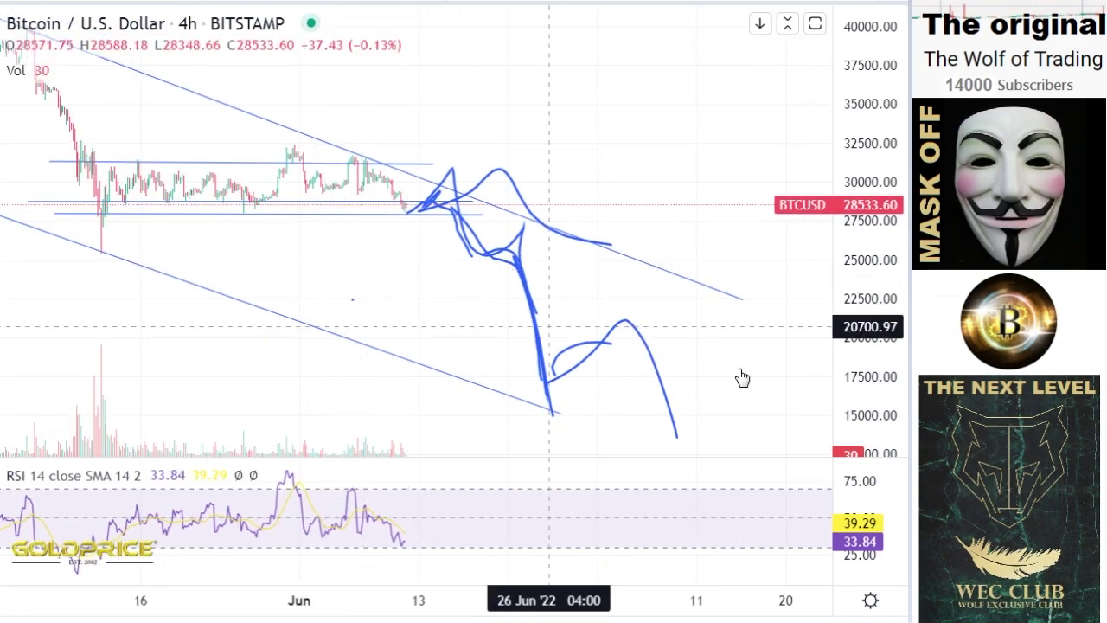
left_click_drag(860, 390, 848, 290)
left_click_drag(609, 320, 561, 255)
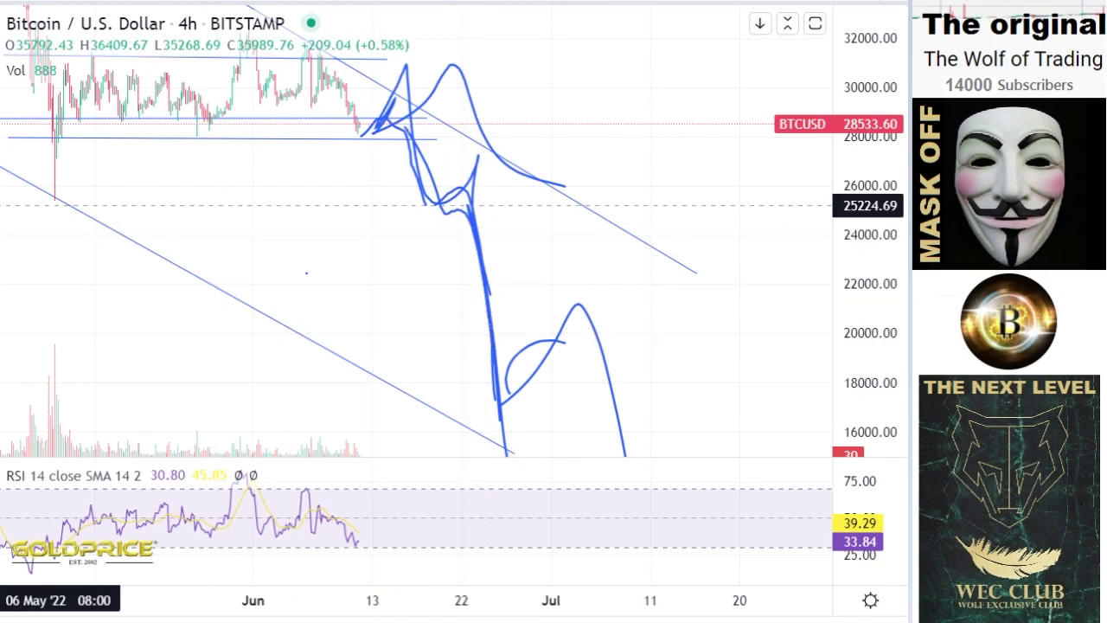
left_click(2, 152)
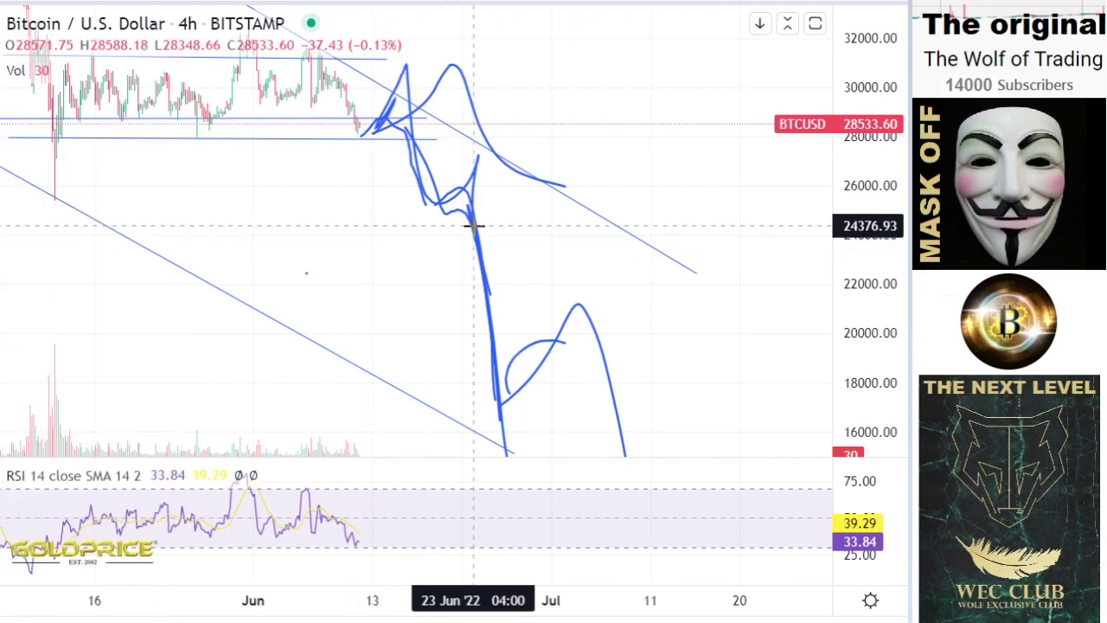
left_click(499, 354)
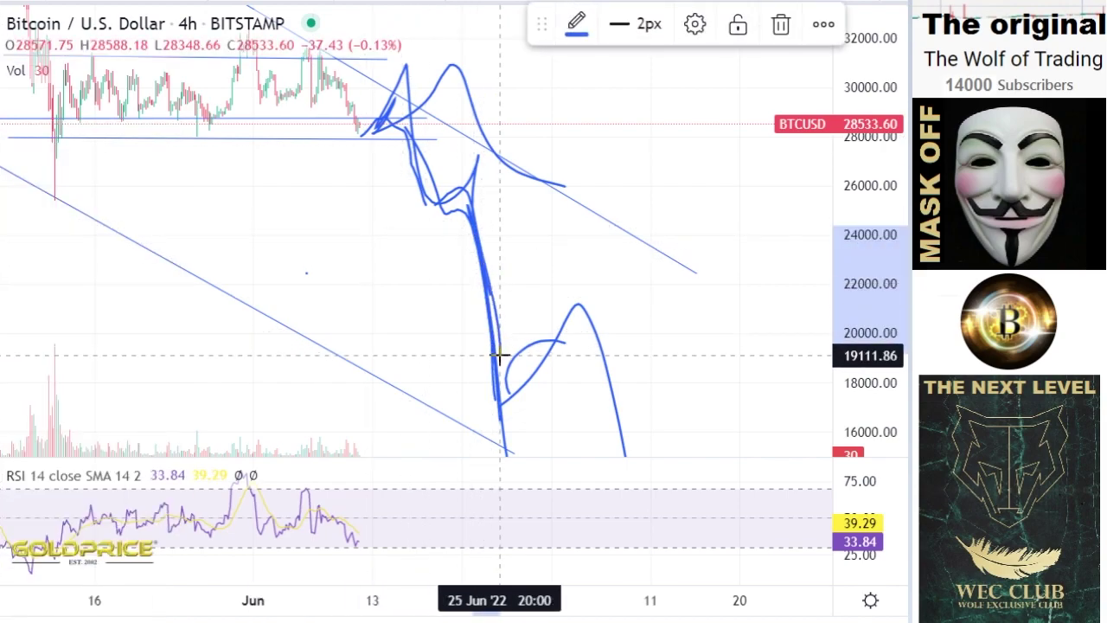
left_click_drag(499, 354, 525, 302)
mouse_move(529, 344)
left_mouse_down()
mouse_move(574, 300)
mouse_move(576, 341)
mouse_move(641, 248)
mouse_move(653, 274)
left_mouse_up()
mouse_move(655, 321)
left_mouse_down()
mouse_move(664, 415)
mouse_move(696, 432)
left_mouse_up()
left_click_drag(851, 350, 853, 394)
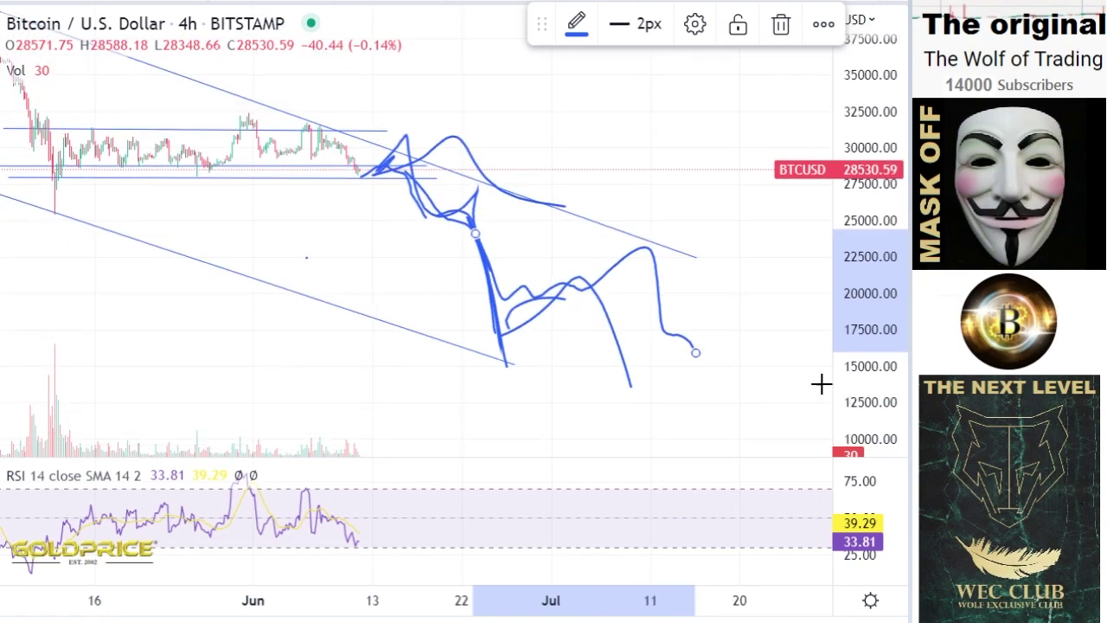
left_click_drag(701, 351, 727, 402)
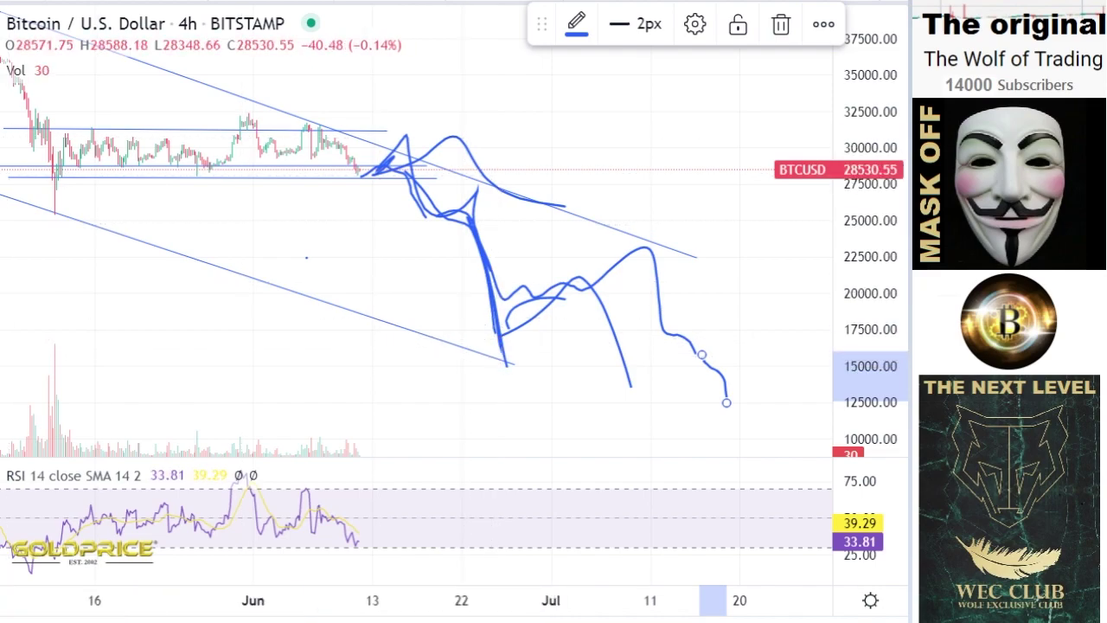
Step: Draw a nearly horizontal trend line from about 25,470 on 8 May 2022 through the May low to about 24,200 in late July
left_click(3, 49)
left_click(38, 24)
left_click(45, 123)
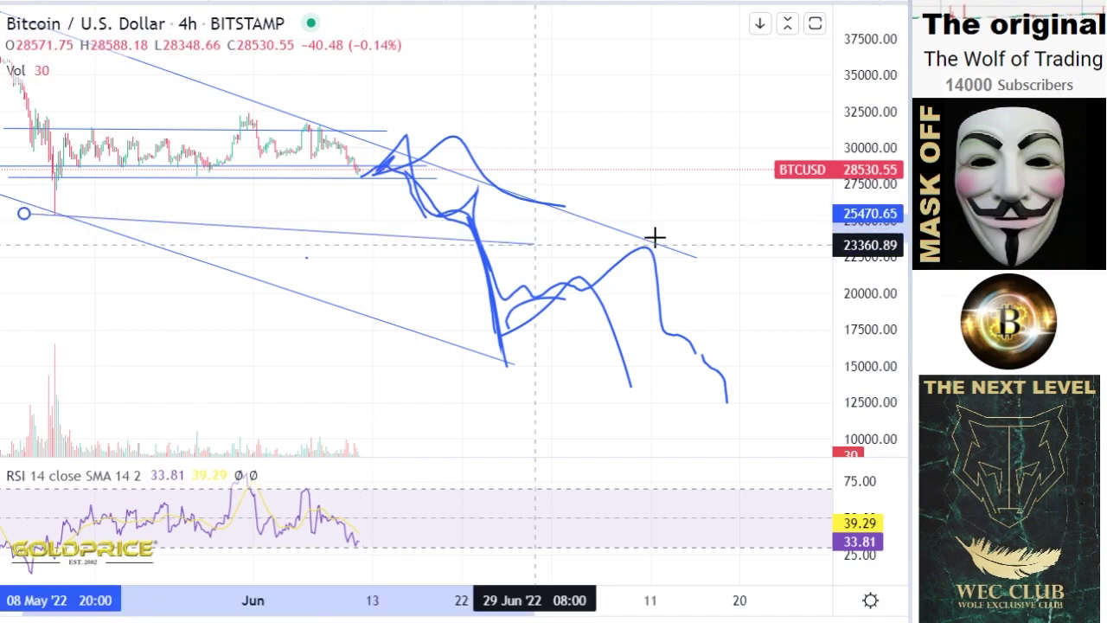
left_click(756, 221)
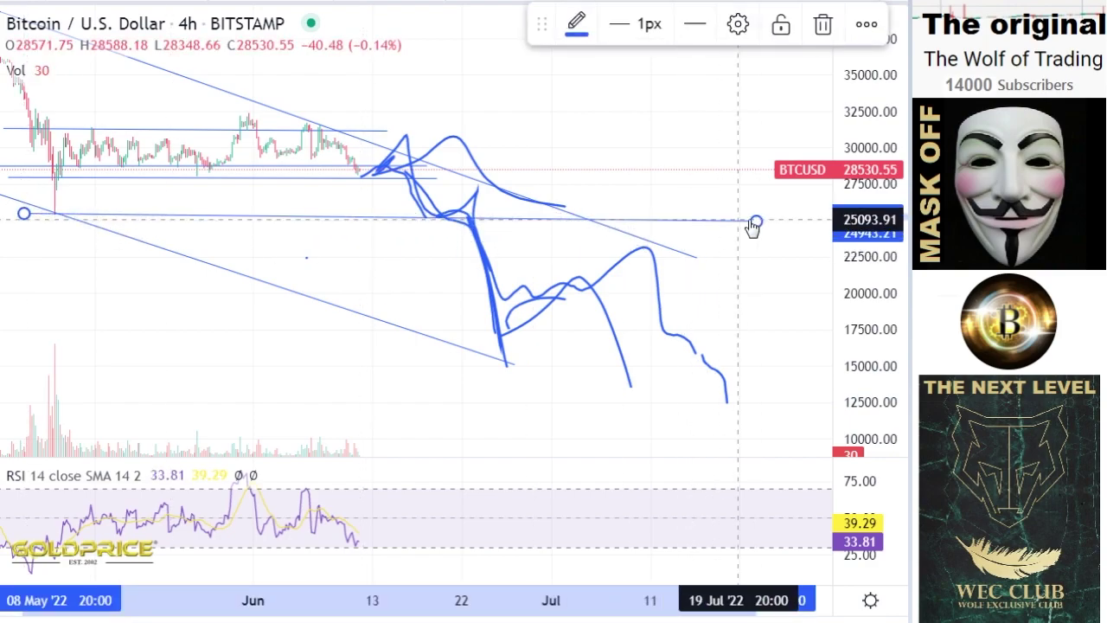
left_click_drag(759, 231, 763, 235)
left_click(580, 272)
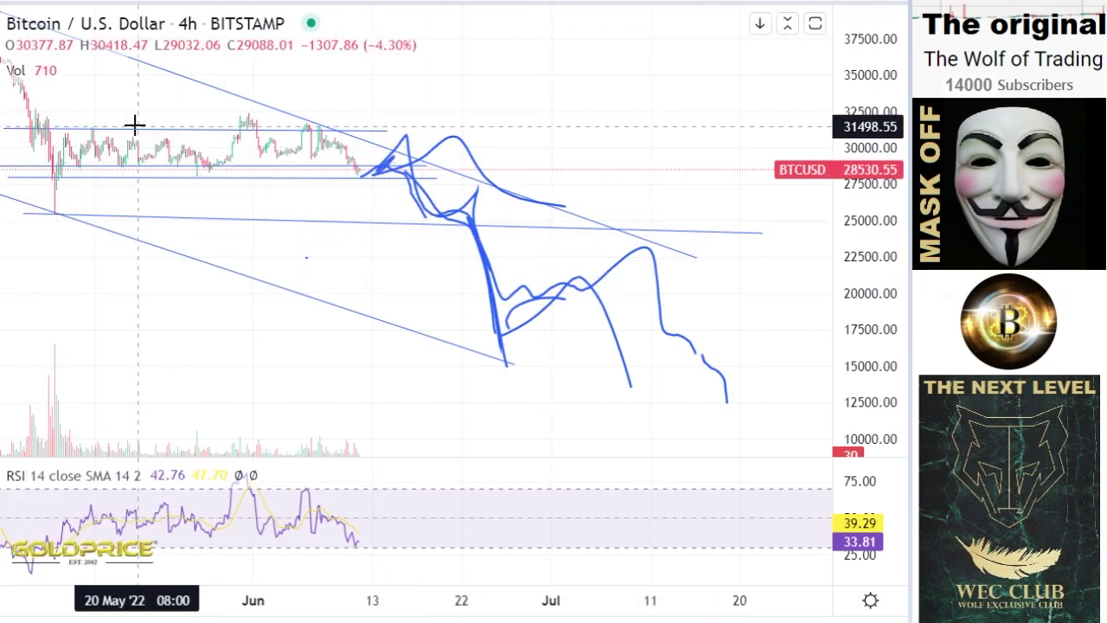
Step: Sketch a short falling stroke from about 28,400 to 25,400 in mid-June and colour it green
left_click(423, 216)
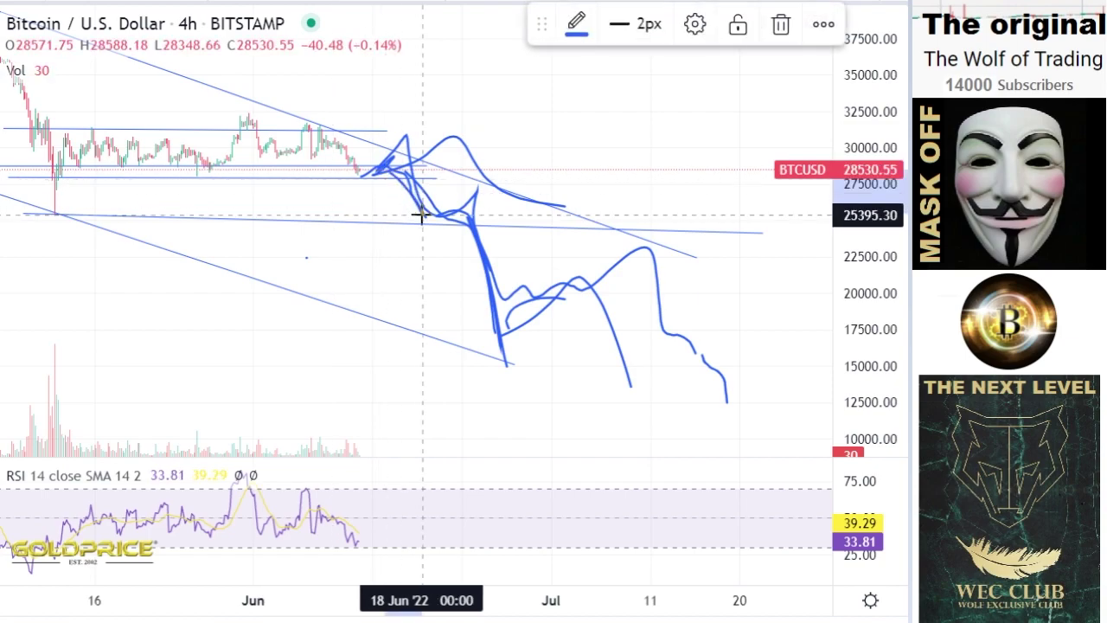
left_click(577, 26)
left_click(653, 102)
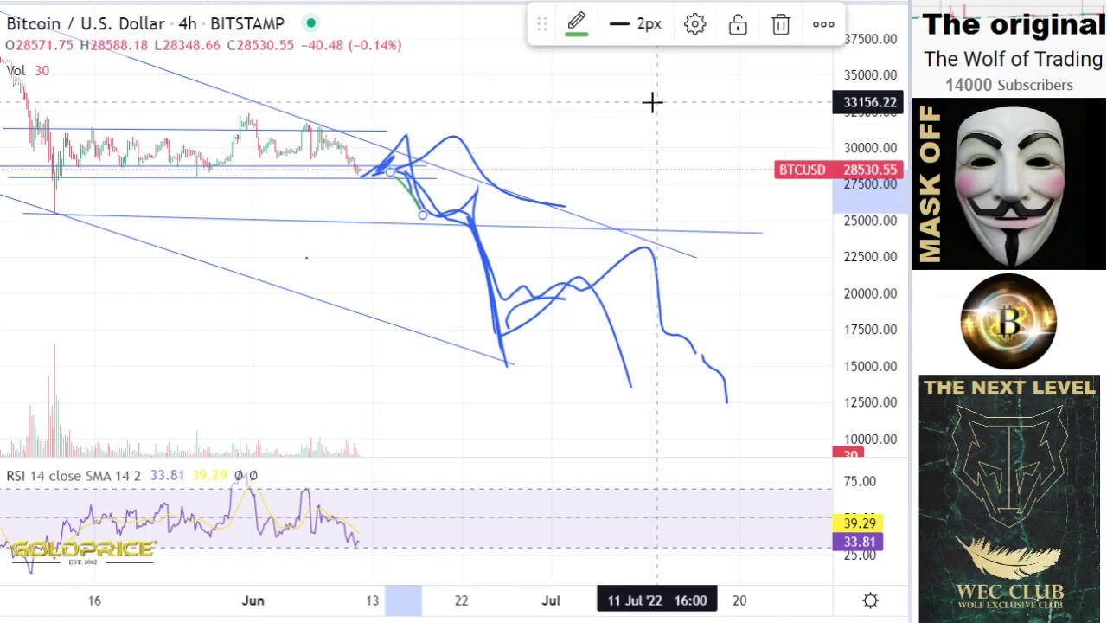
Step: Sketch a green freehand Bitcoin projection from about 26,000 down to 16,500, up to 22,700 in July, and down to about 10,800
mouse_move(478, 189)
left_mouse_down()
mouse_move(482, 178)
mouse_move(431, 216)
mouse_move(476, 188)
mouse_move(482, 262)
mouse_move(506, 346)
mouse_move(480, 221)
mouse_move(519, 355)
mouse_move(553, 276)
mouse_move(573, 314)
mouse_move(630, 286)
mouse_move(660, 249)
left_mouse_up()
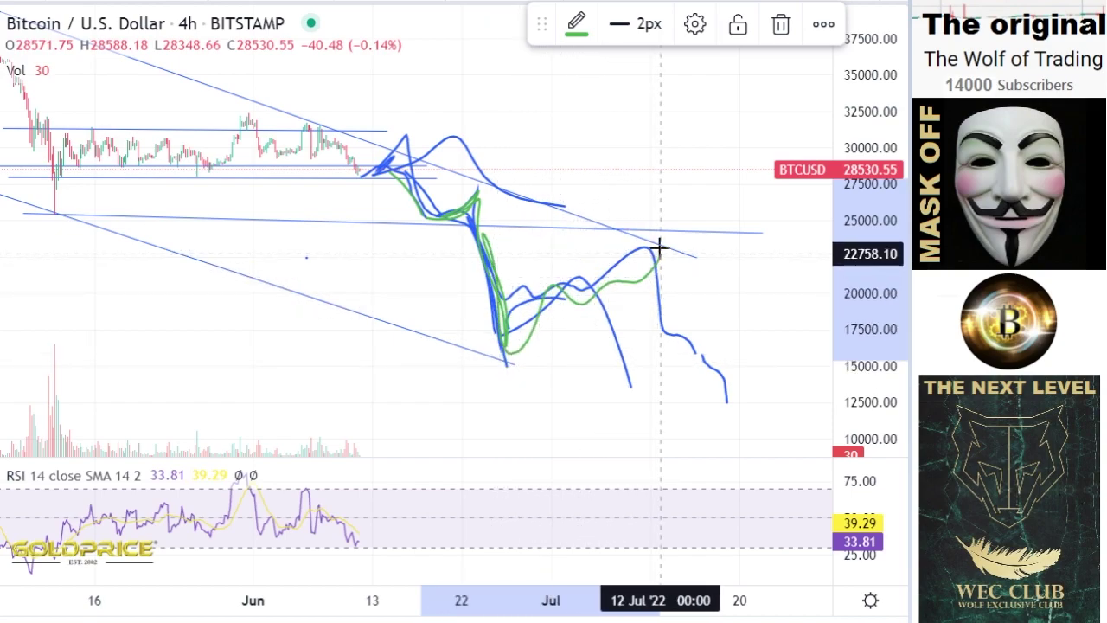
key("Delete")
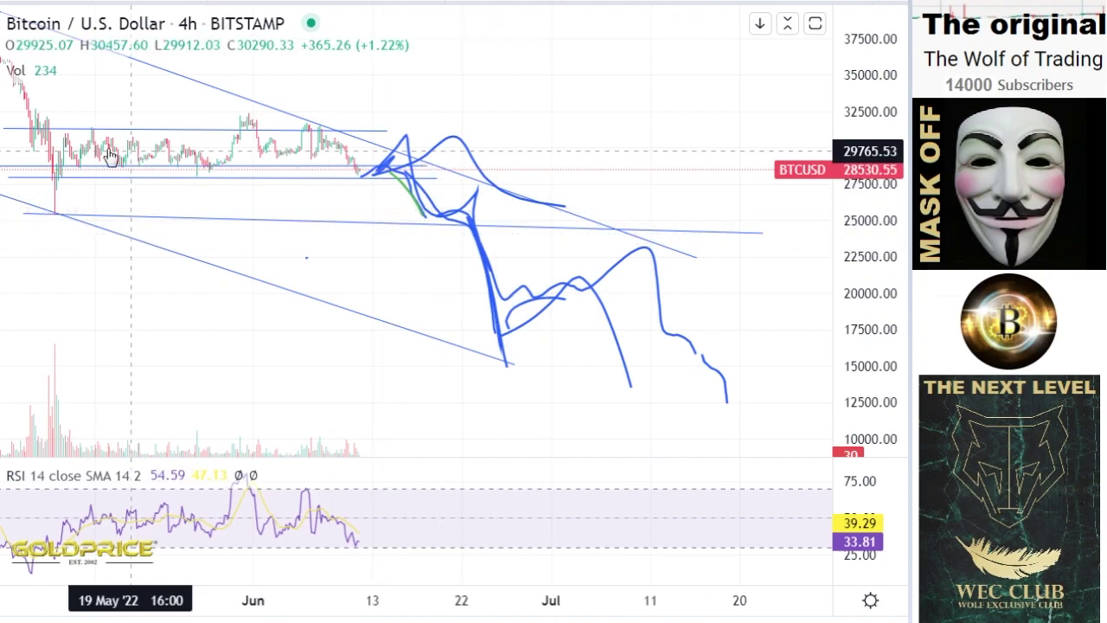
left_click(2, 138)
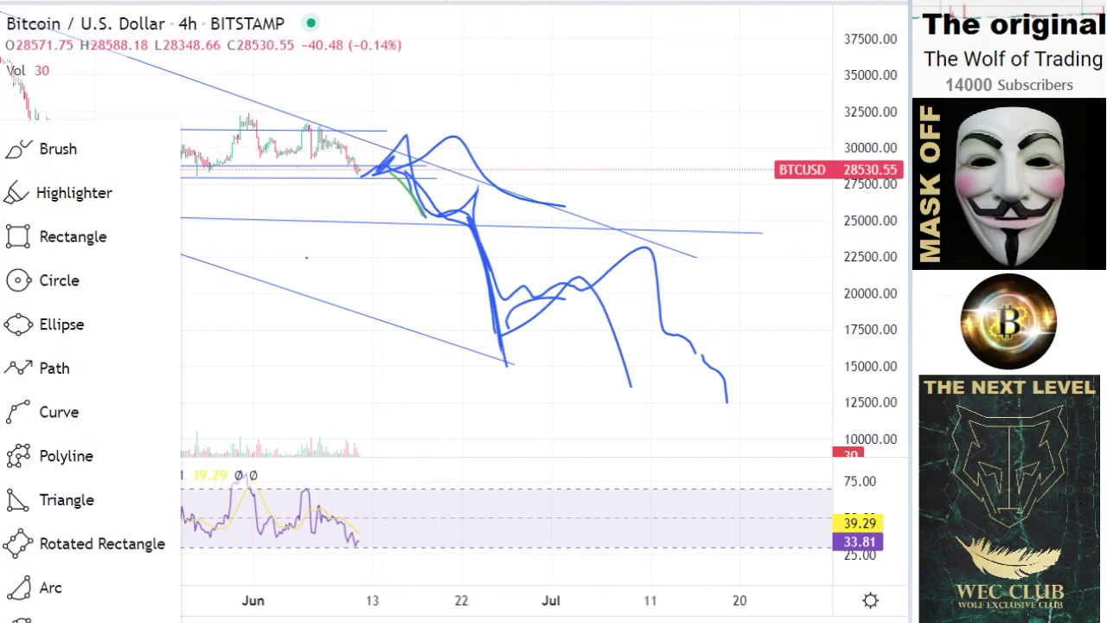
left_click(38, 152)
mouse_move(466, 225)
left_mouse_down()
mouse_move(506, 350)
mouse_move(540, 314)
mouse_move(631, 278)
mouse_move(635, 244)
left_mouse_up()
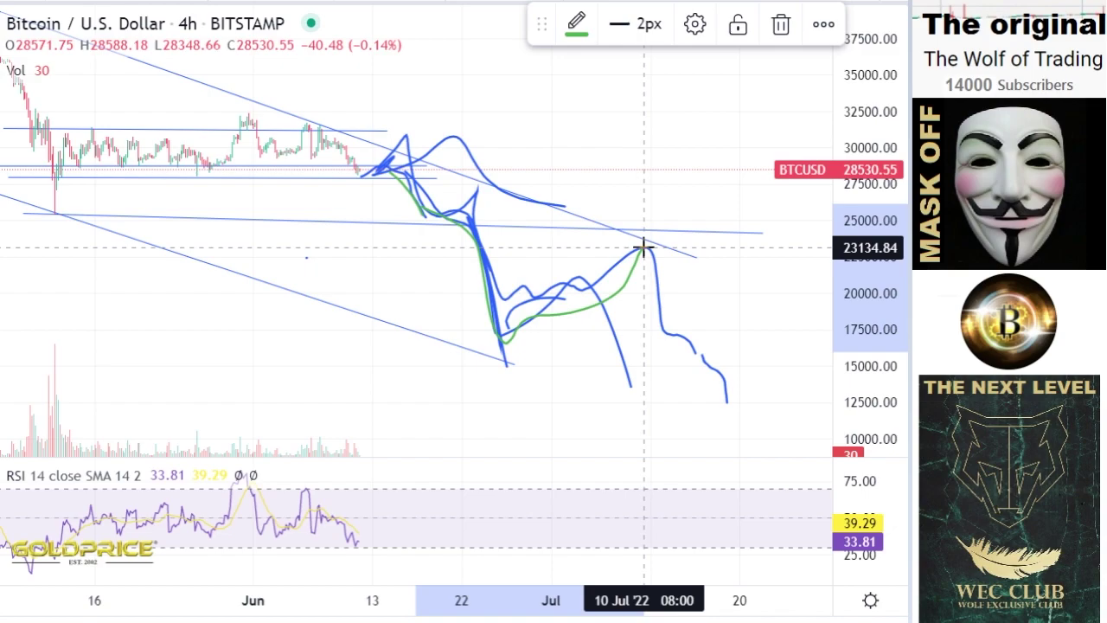
mouse_move(648, 273)
left_mouse_down()
mouse_move(669, 352)
mouse_move(700, 347)
mouse_move(707, 383)
mouse_move(741, 375)
mouse_move(759, 427)
left_mouse_up()
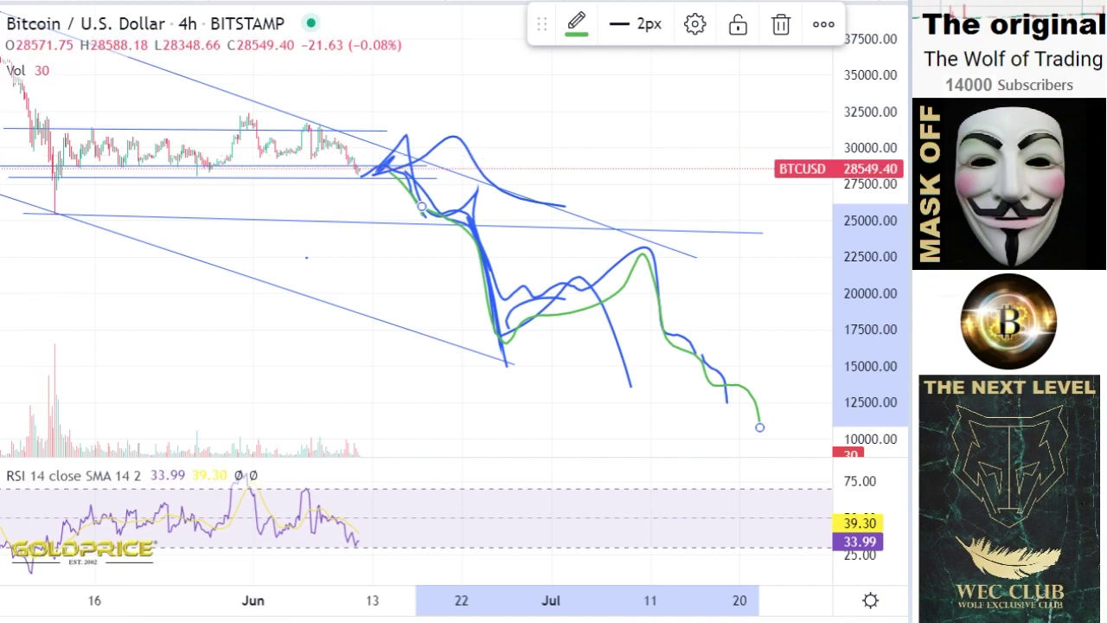
Step: Extend the lower channel with a trend line from about 15,220 on 26 June 2022 to about 10,020 on 24 July
left_click(2, 22)
left_click(54, 45)
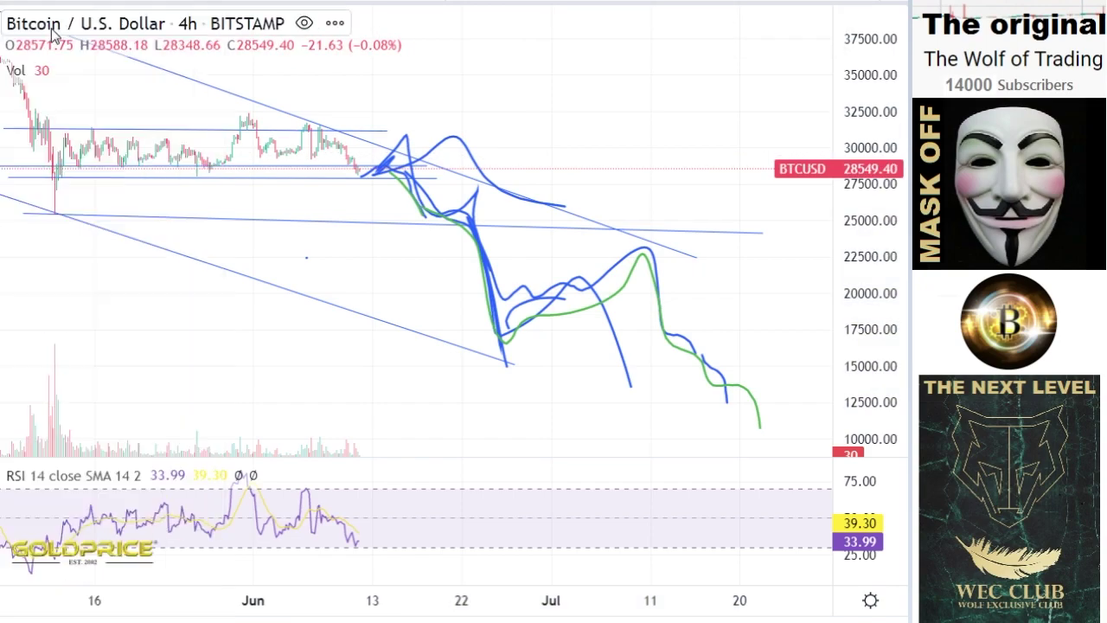
left_click(508, 363)
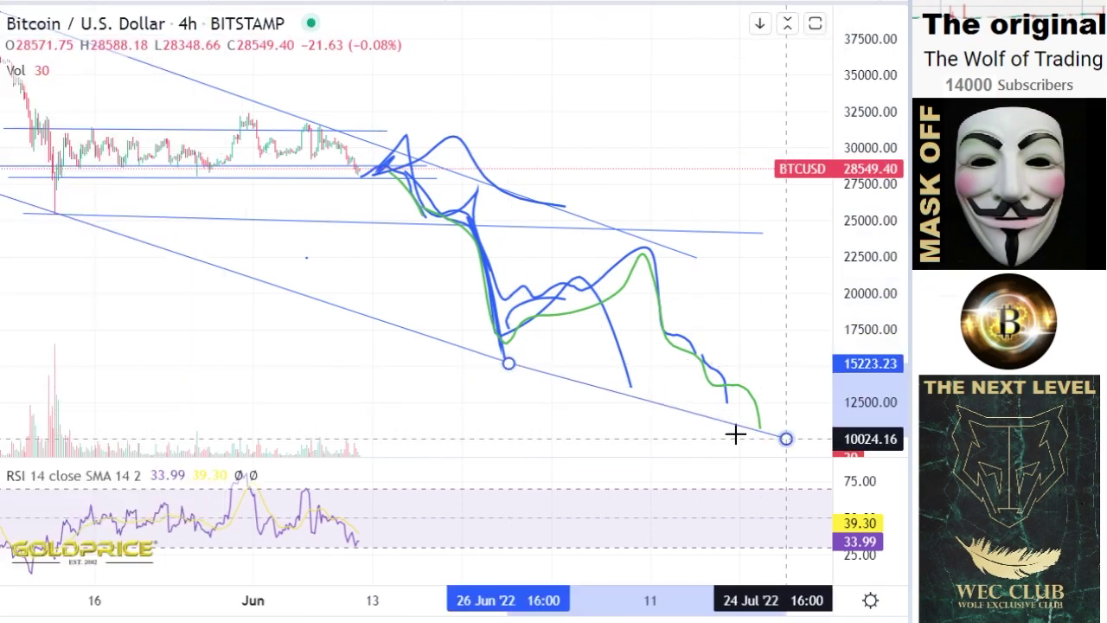
left_click(747, 438)
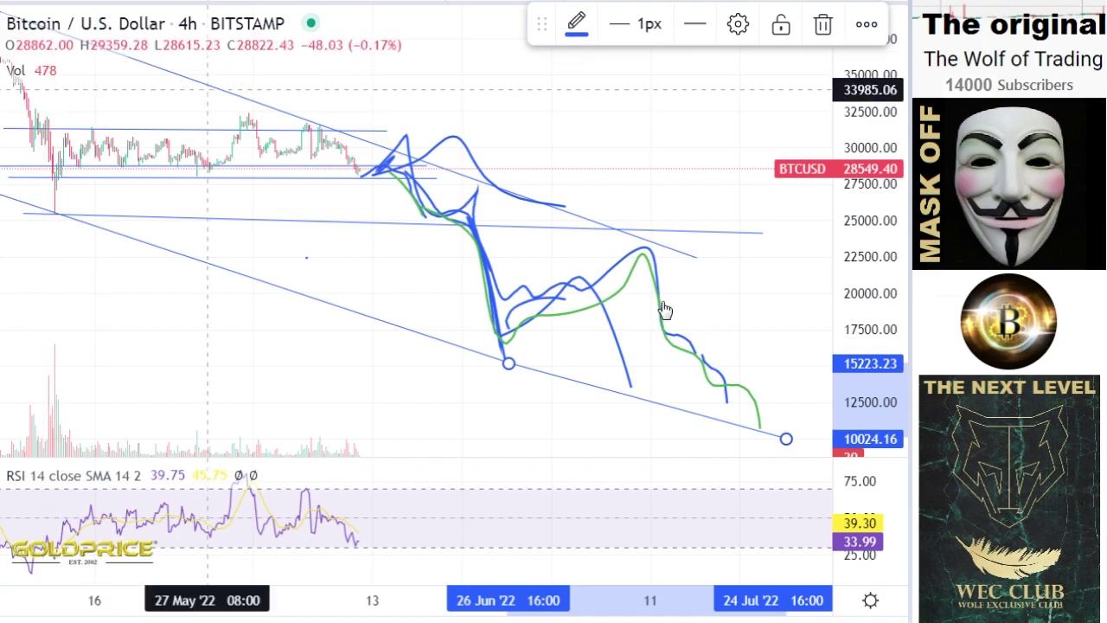
Step: Delete the two long blue freehand projections that rebound from the late-June low into early July
left_click(620, 275)
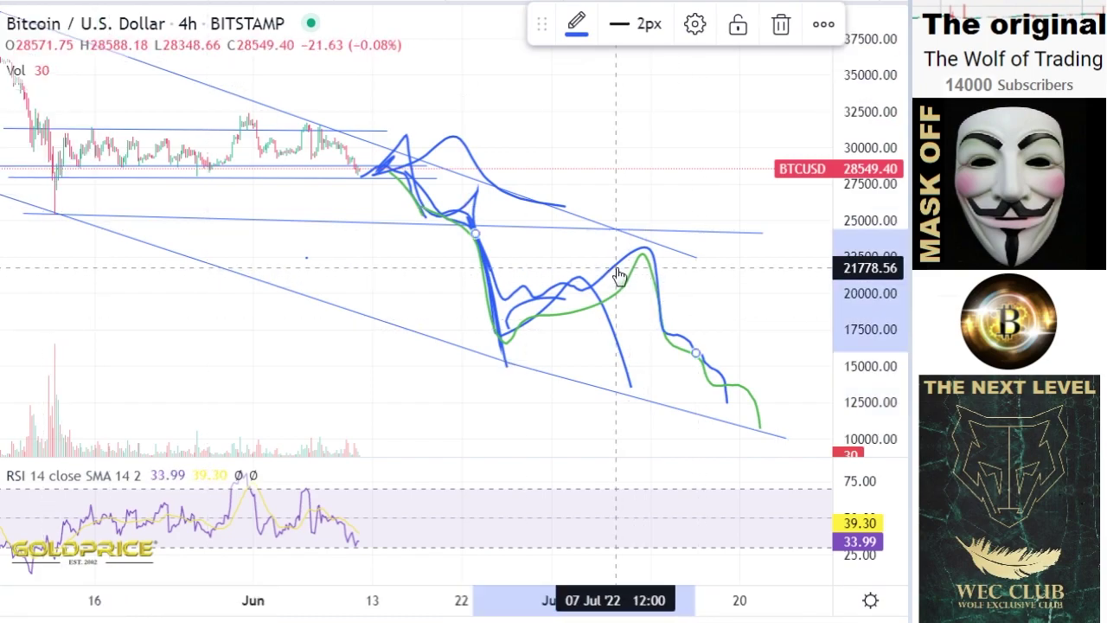
key("Delete")
left_click(597, 302)
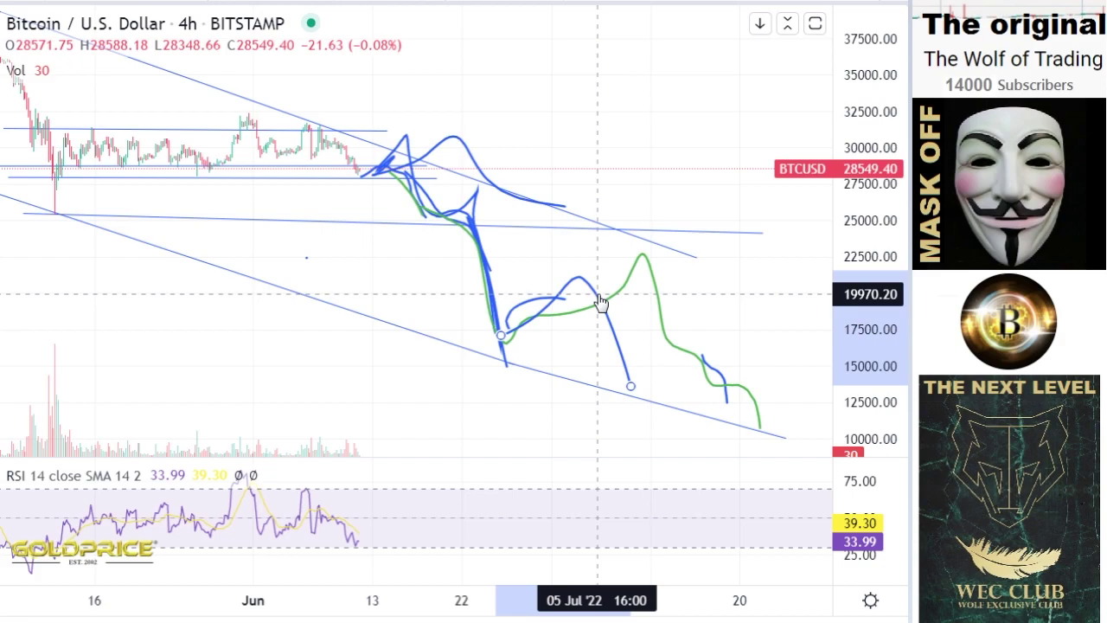
key("Delete")
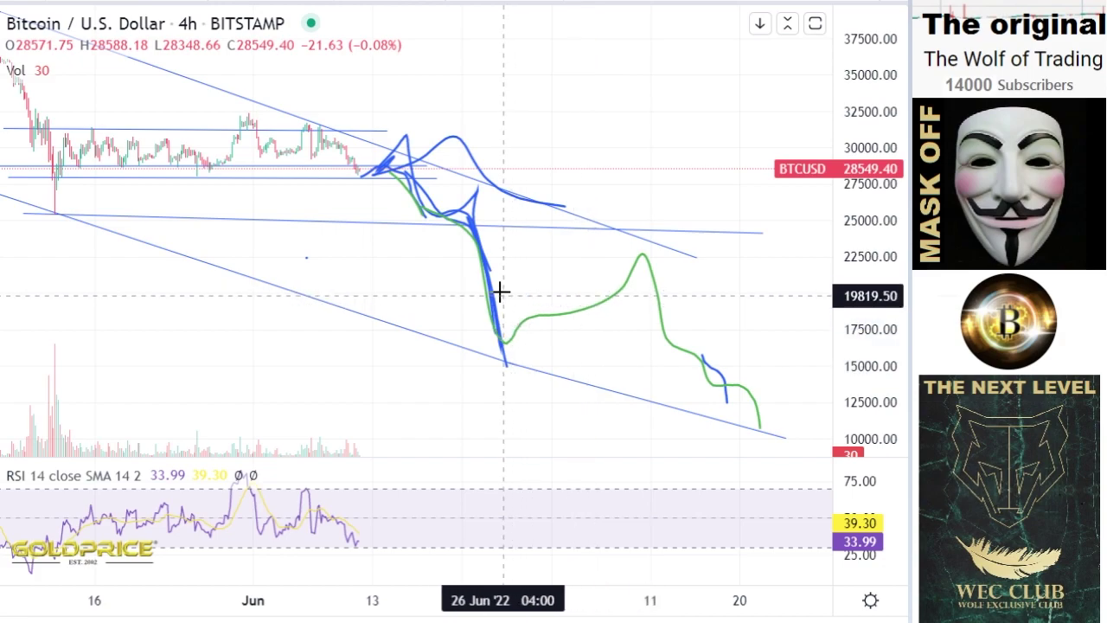
Step: Delete the blue strokes overlapping the green path in June and mid-July, keeping the blue curve that peaks near 31,000
left_click(492, 290)
key("Delete")
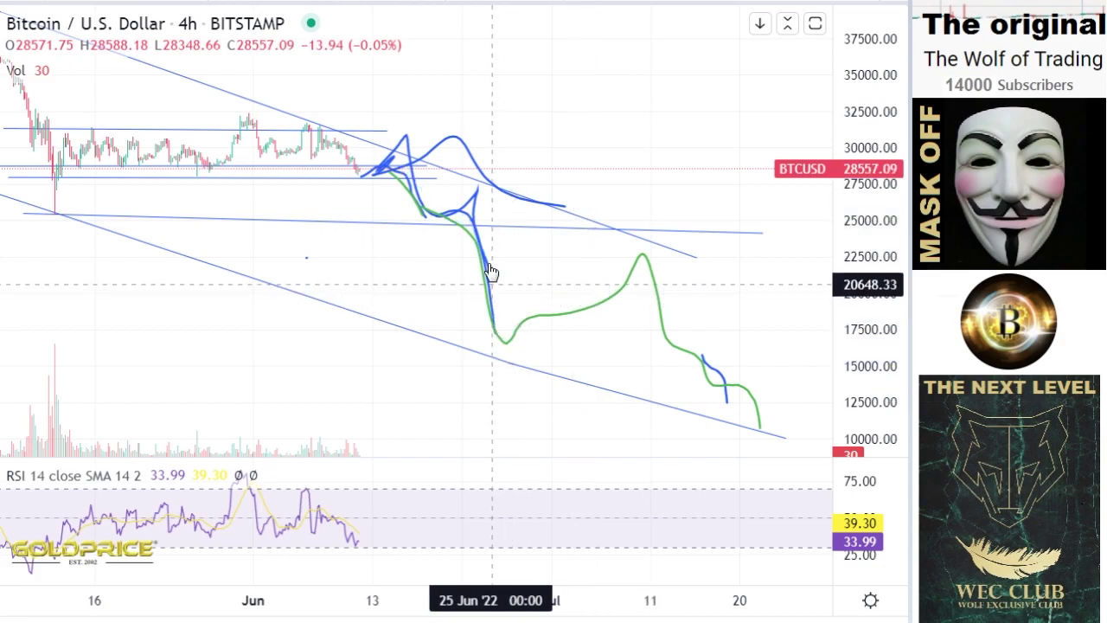
left_click(490, 271)
key("Delete")
left_click(485, 257)
key("Delete")
key("Delete")
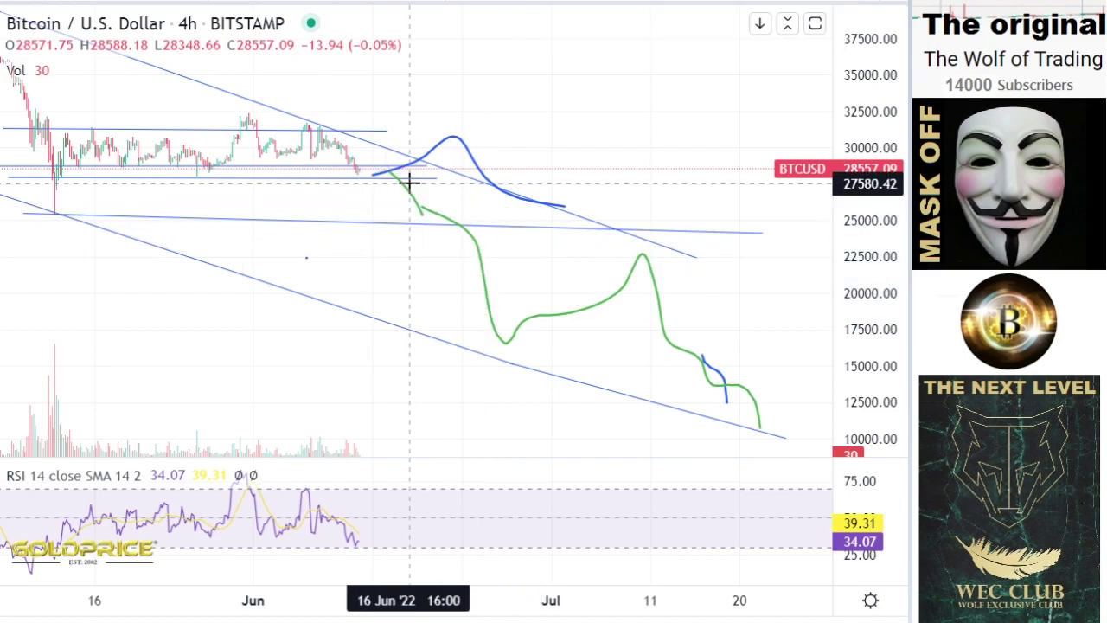
left_click(730, 394)
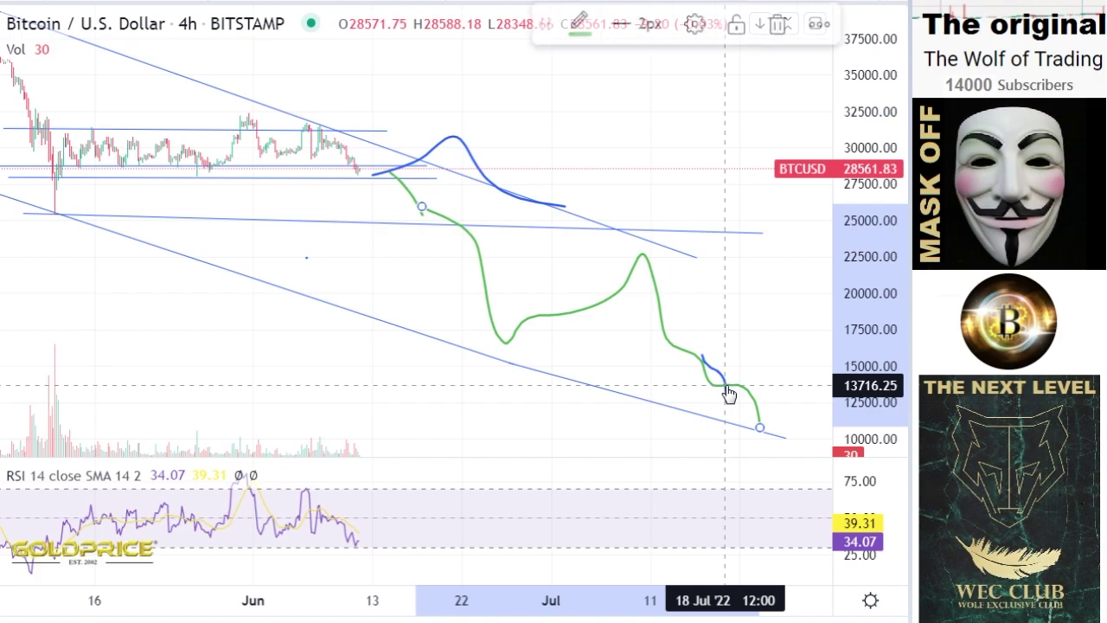
key("Delete")
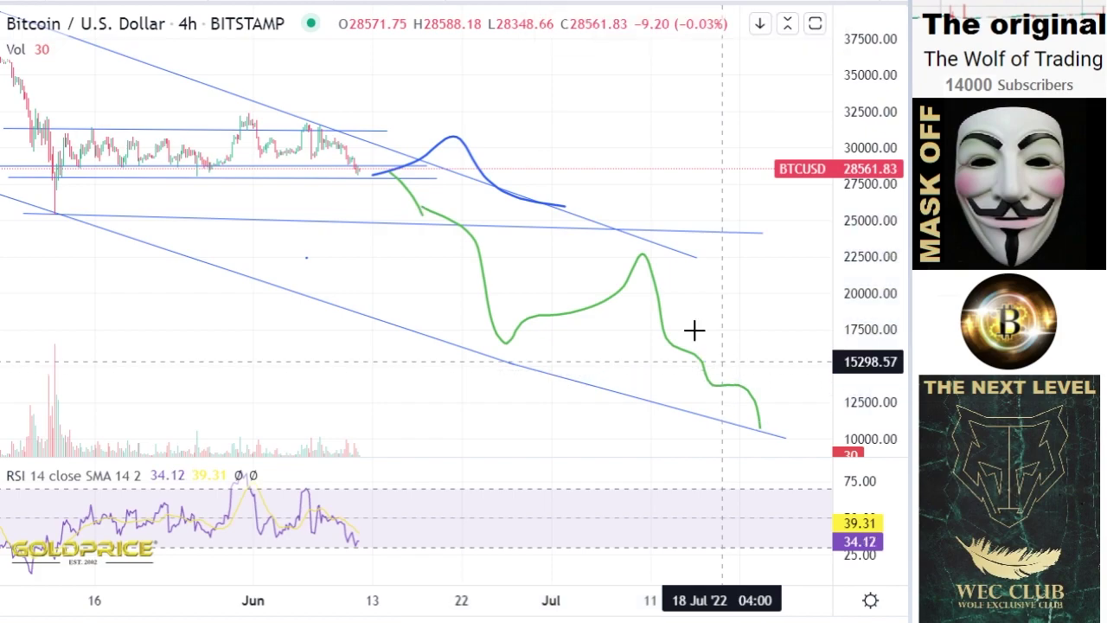
Step: Trace over the green projection with more brush strokes and extend its final drop to about 4,000 in late July
scroll(456, 236, "down", 10)
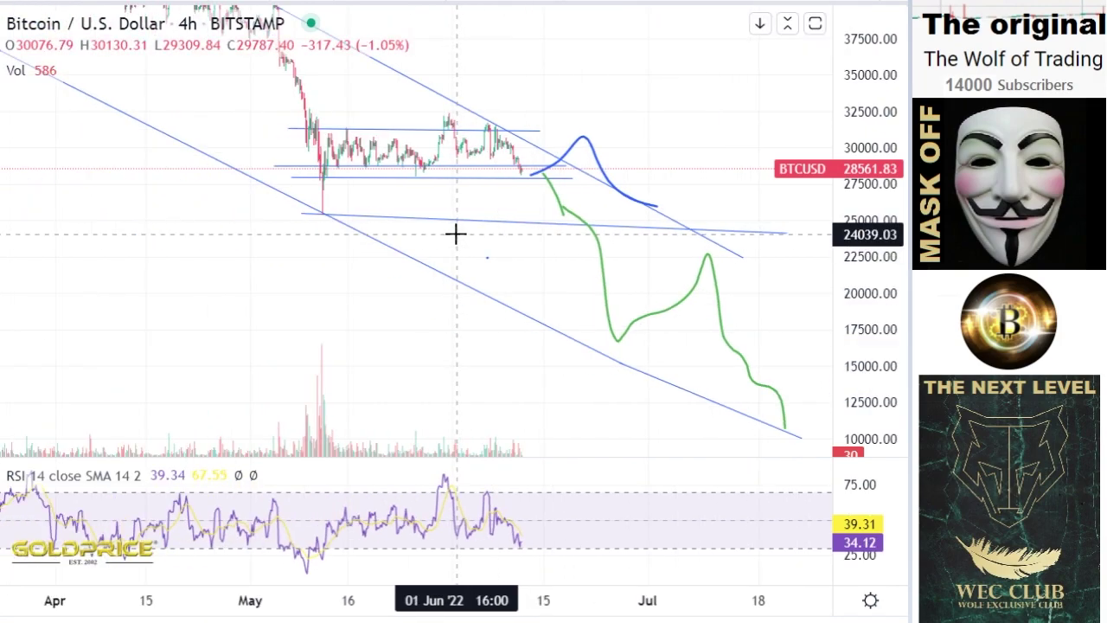
scroll(463, 234, "down", 3)
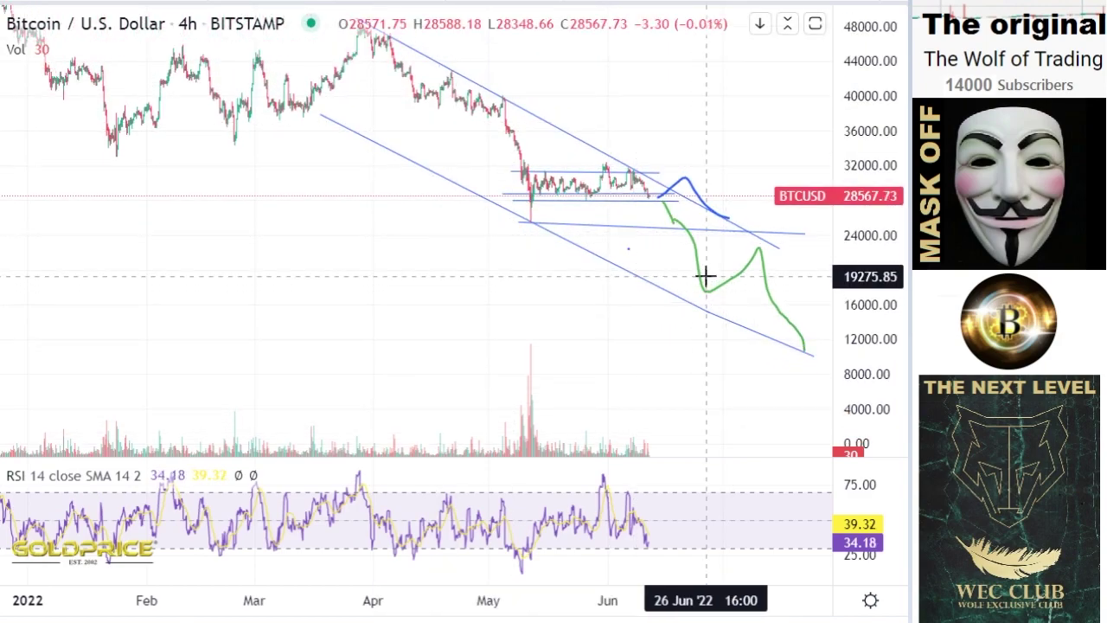
scroll(706, 276, "up", 1)
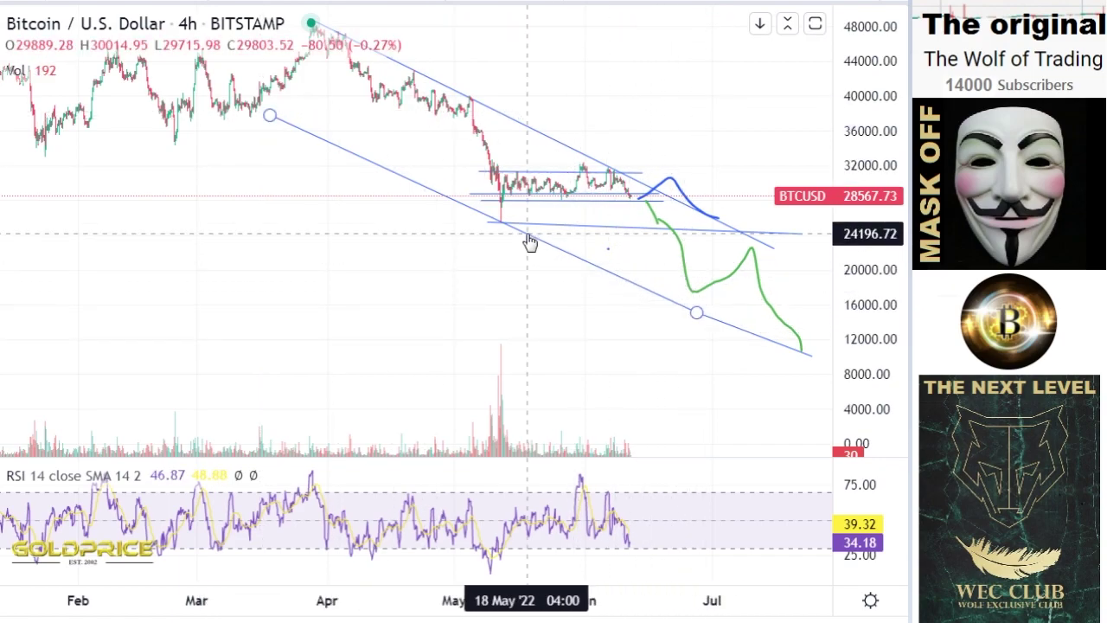
scroll(530, 242, "up", 2)
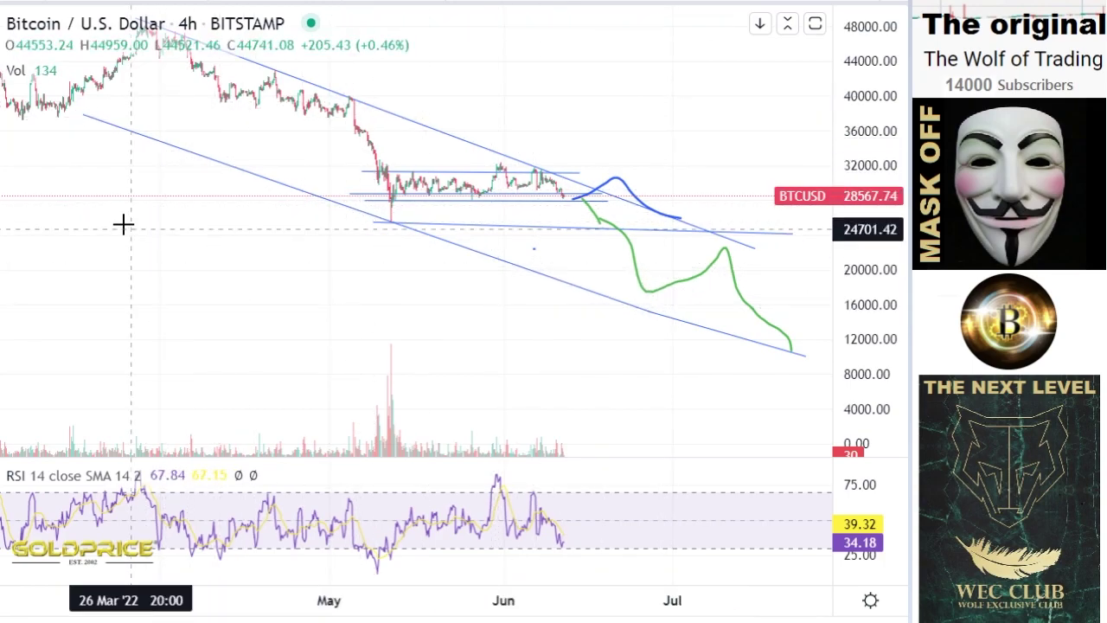
left_click(2, 147)
left_click(19, 140)
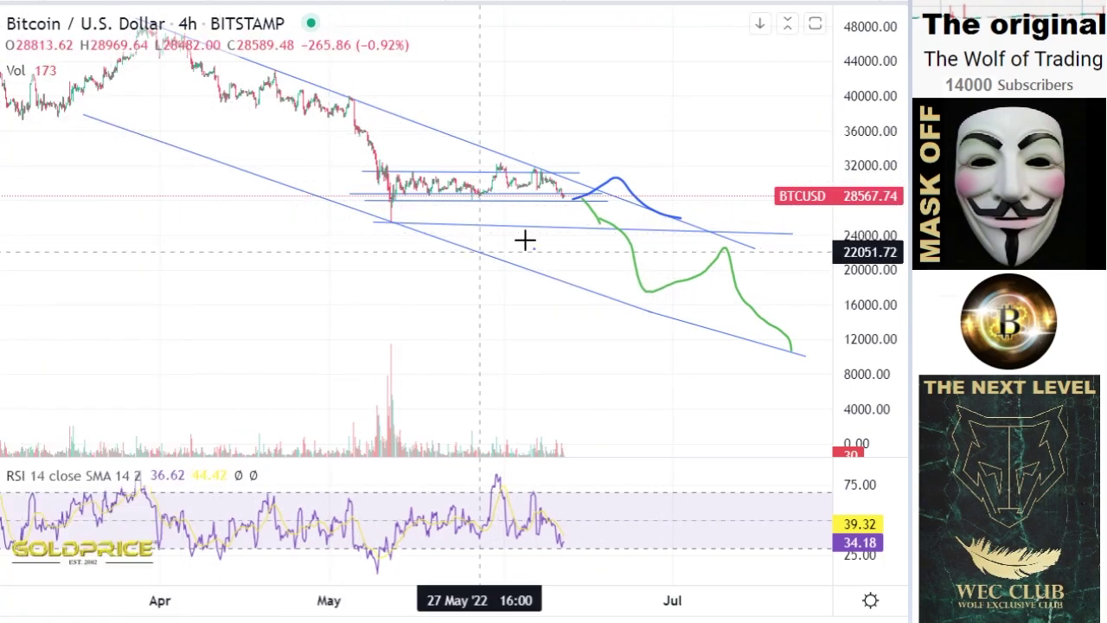
mouse_move(604, 220)
left_mouse_down()
mouse_move(630, 254)
mouse_move(648, 316)
mouse_move(623, 232)
left_mouse_up()
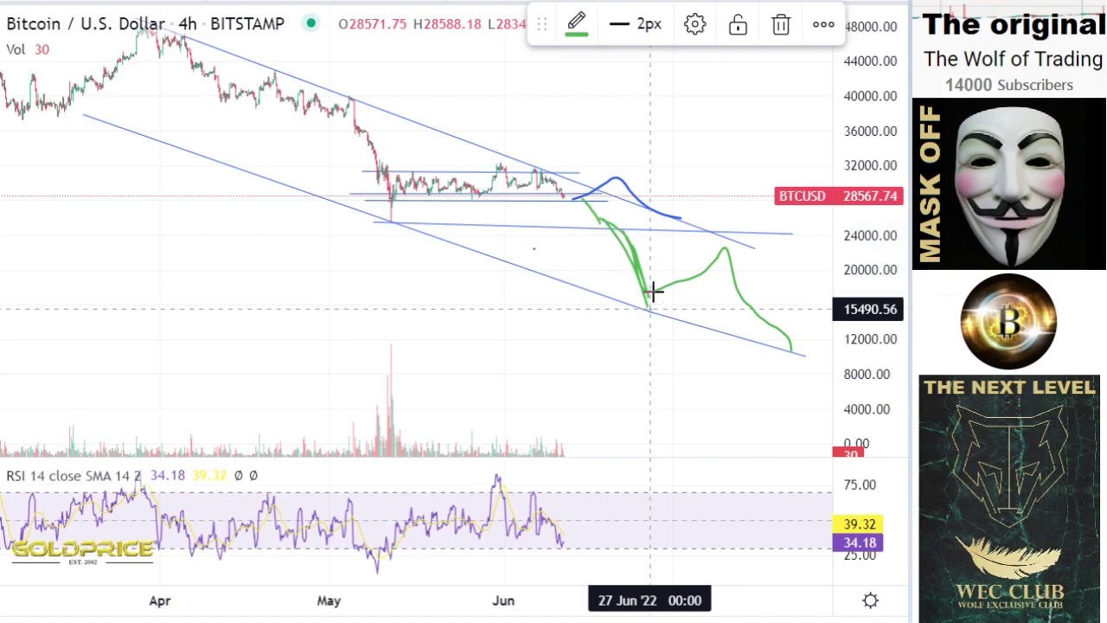
mouse_move(732, 263)
left_mouse_down()
mouse_move(794, 373)
mouse_move(788, 341)
mouse_move(798, 414)
left_mouse_up()
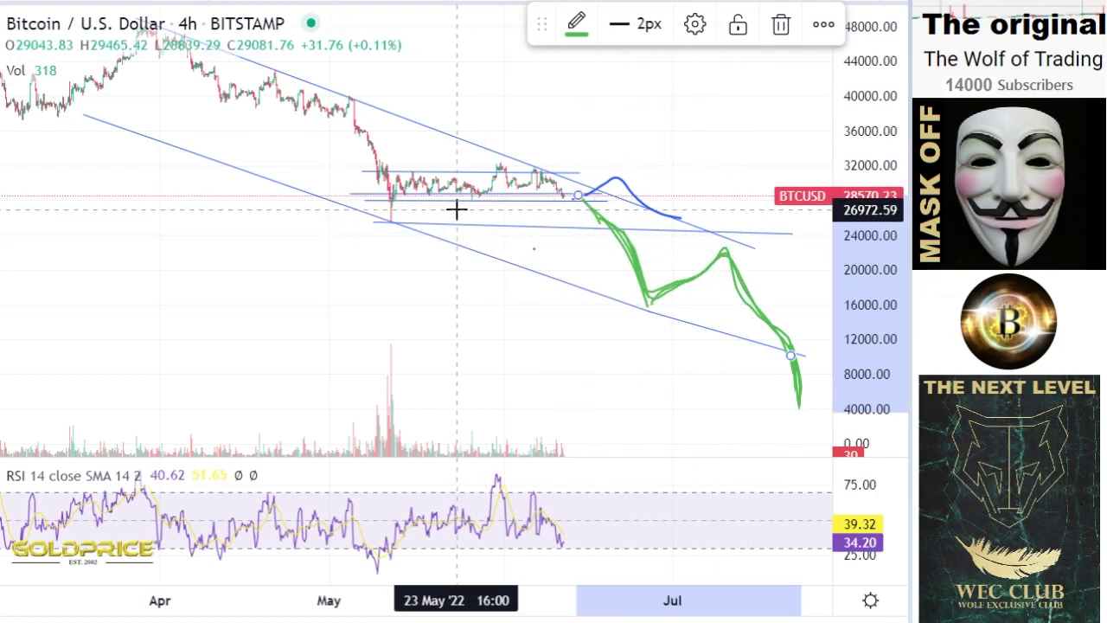
Step: Draw a horizontal trend line at about 32,270 from 22 January 2022 to 4 July 2022
scroll(458, 207, "down", 4)
scroll(451, 211, "down", 1)
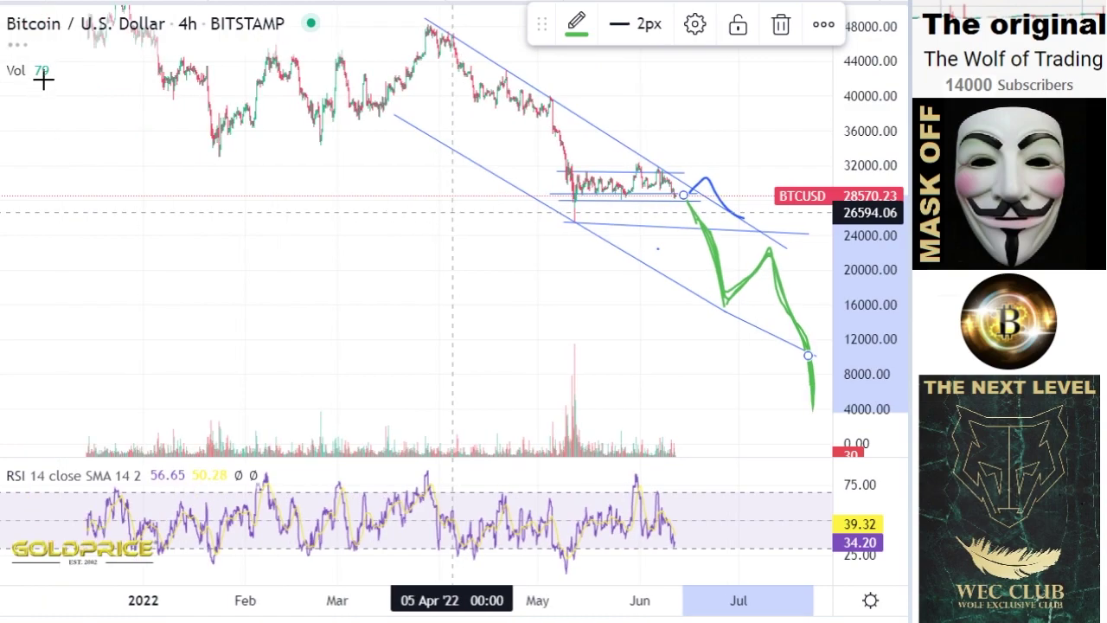
scroll(43, 82, "down", 1)
left_click(4, 36)
left_click(7, 35)
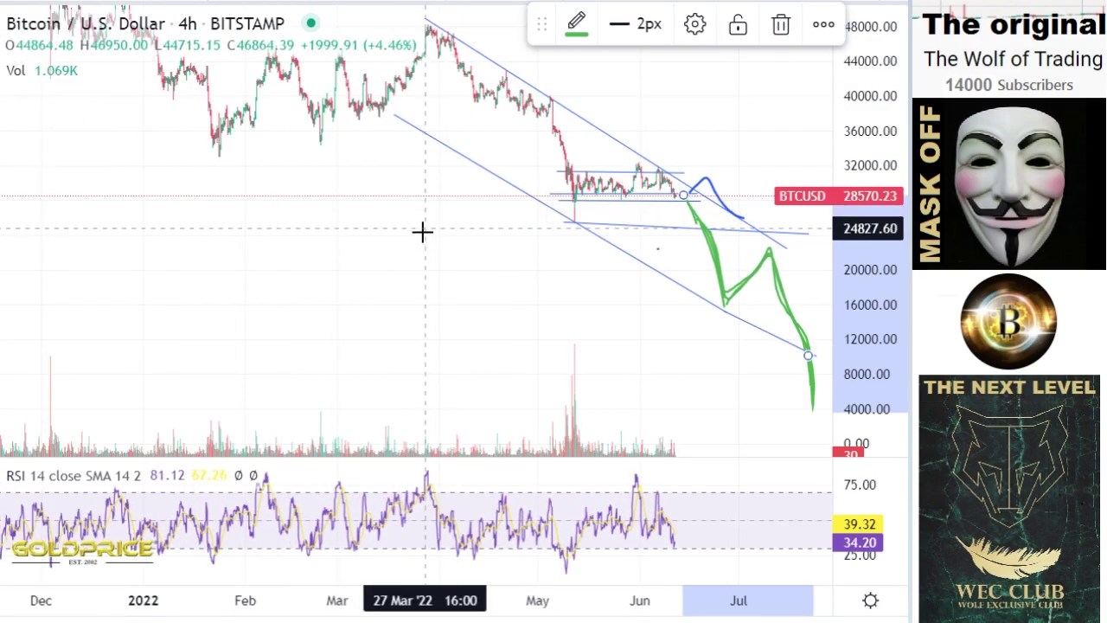
left_click_drag(358, 271, 325, 312)
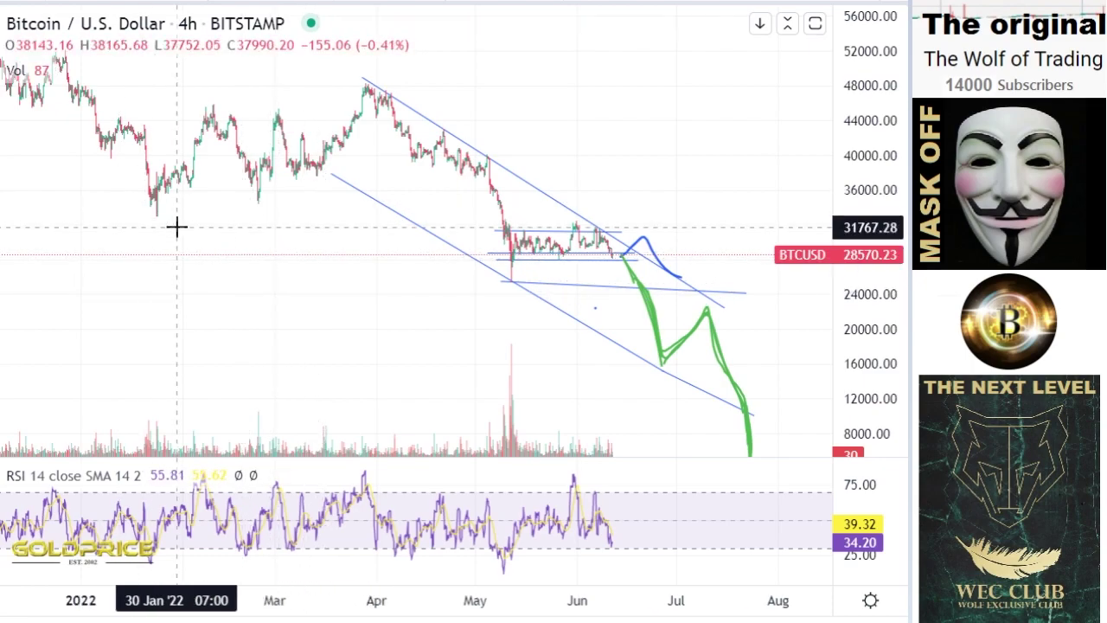
scroll(294, 229, "up", 2)
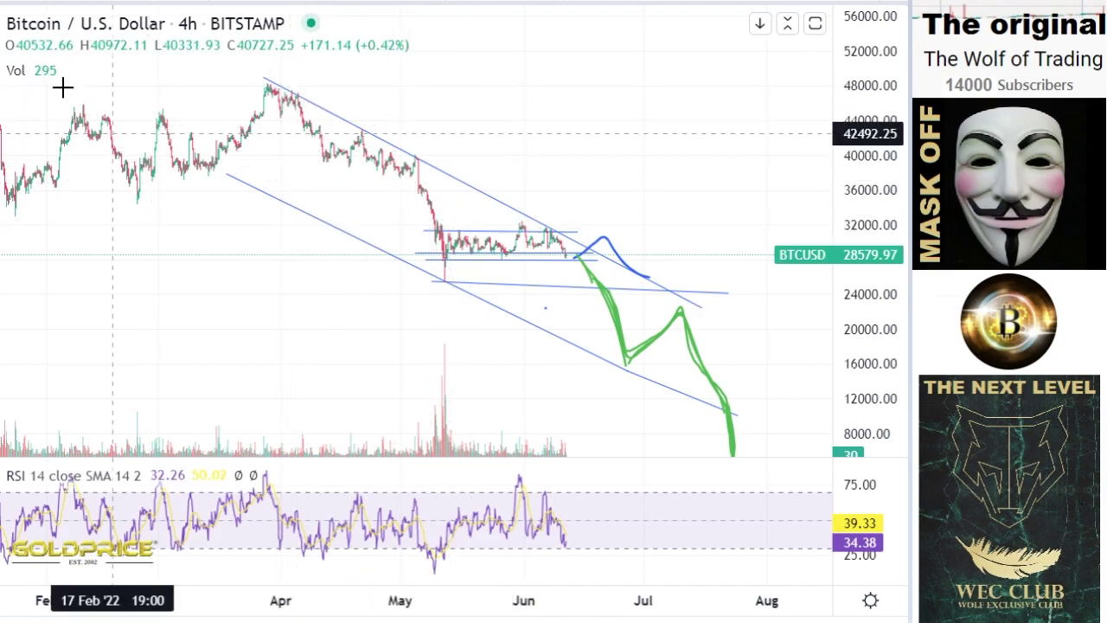
left_click(7, 65)
left_click(37, 33)
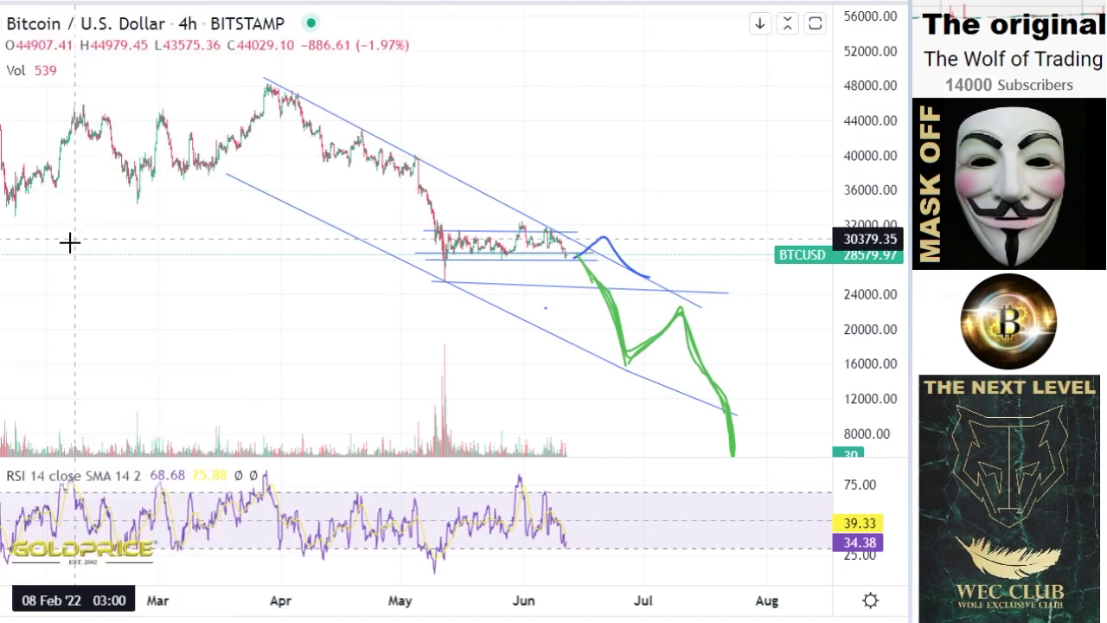
left_click(657, 222)
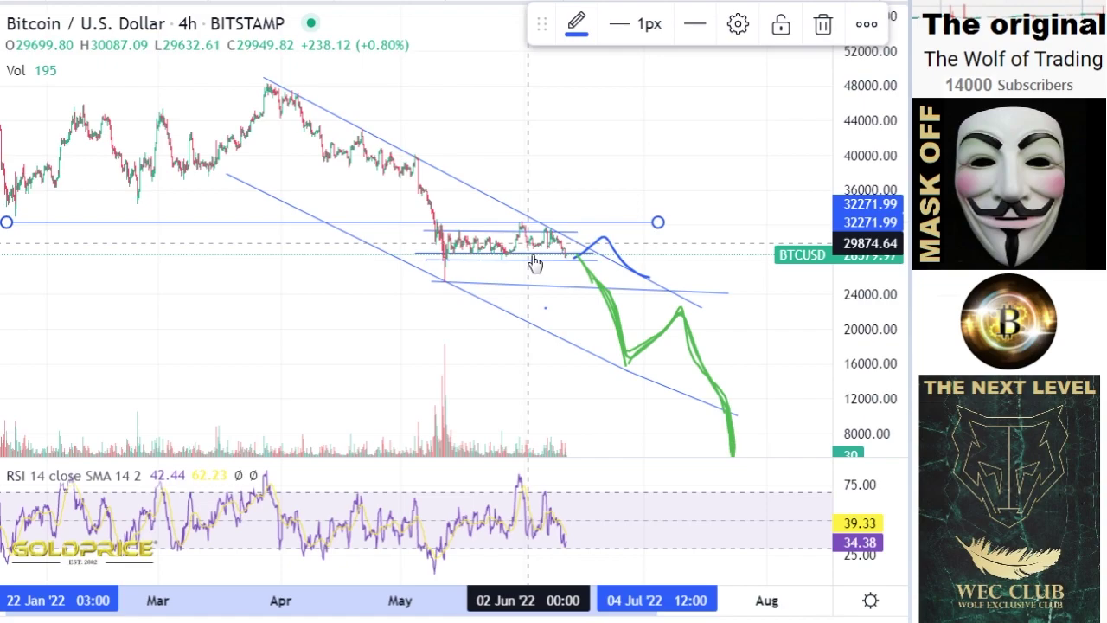